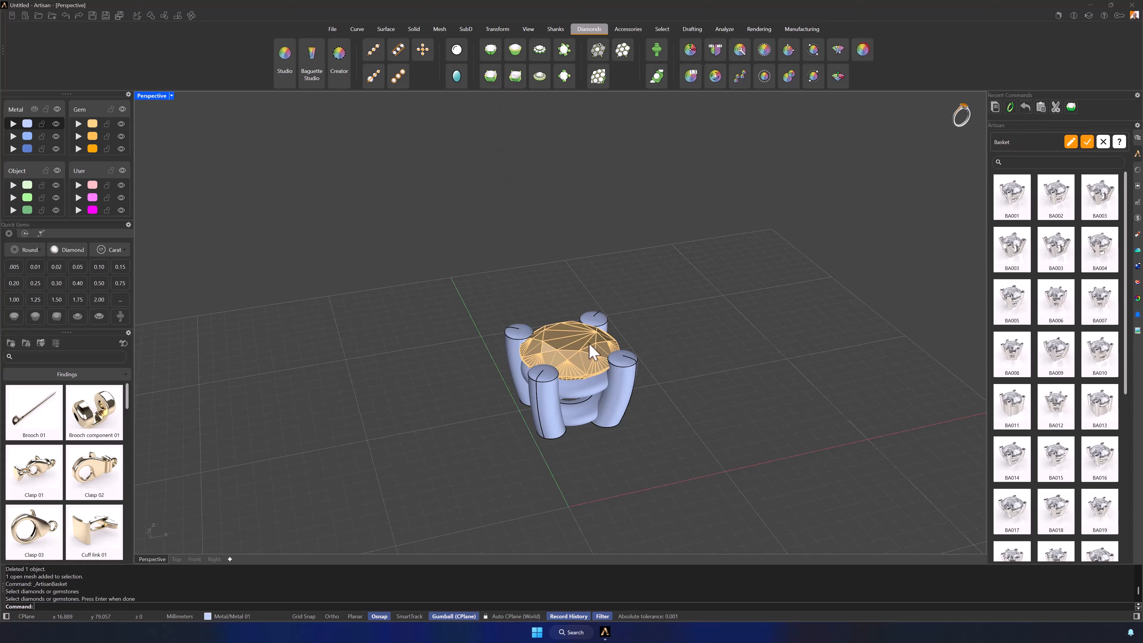
Create basket BA013 around the round diamond, with a prong diameter of 1.40 mm and the curved prong style
scroll(582, 378, up, 5)
shift+right_drag(610, 392, 610, 385)
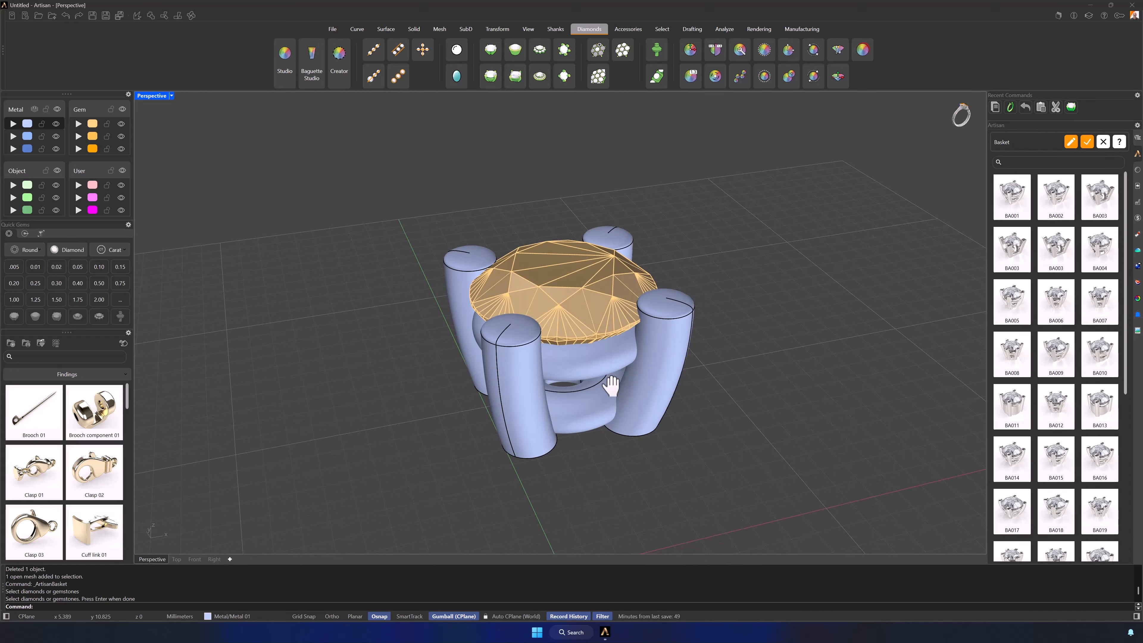
click(1100, 401)
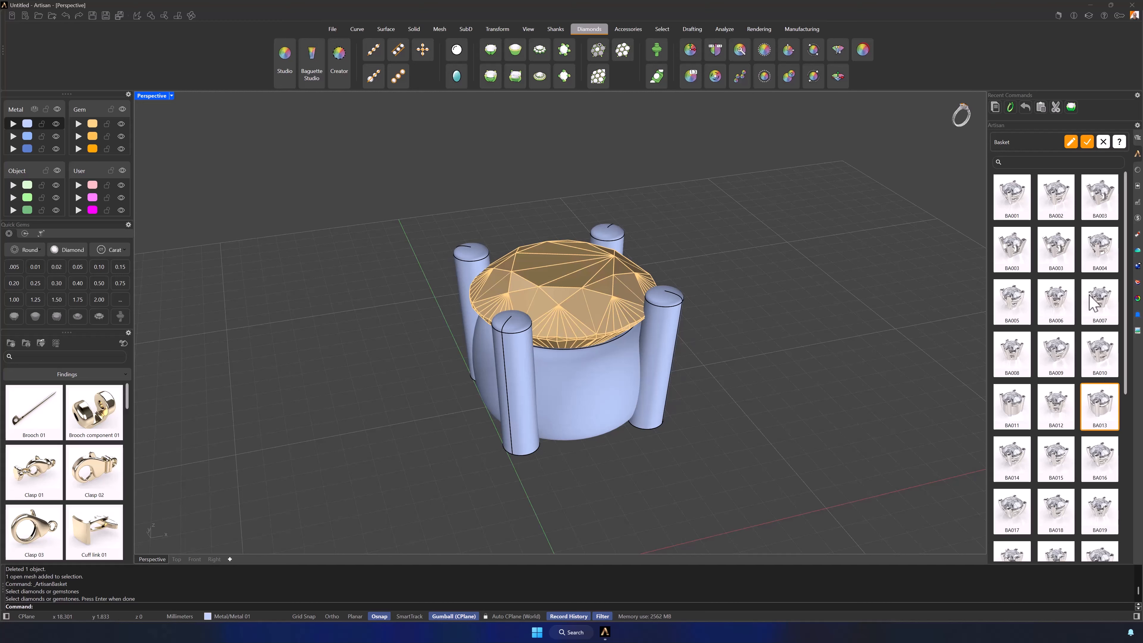
click(1070, 141)
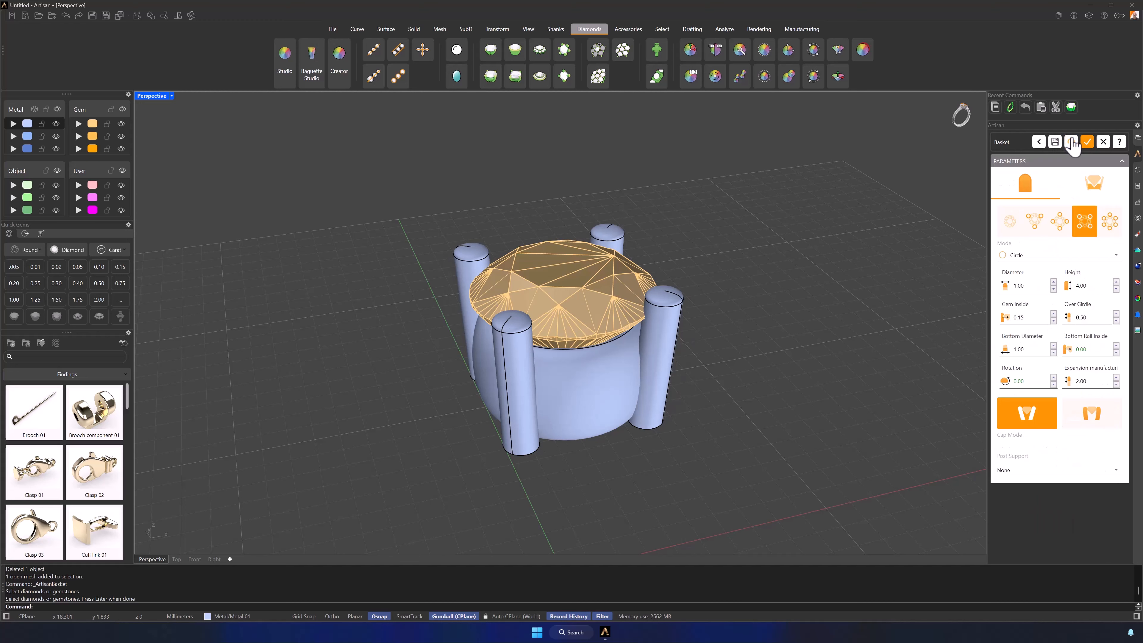
click(1053, 282)
click(1053, 282)
click(1053, 282)
click(1053, 282)
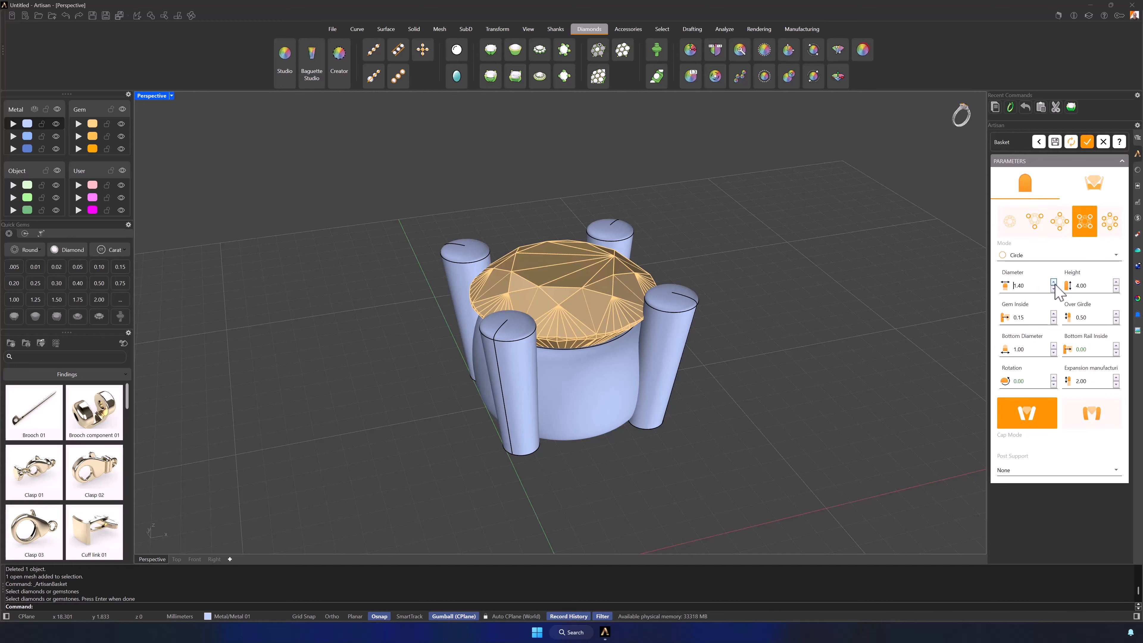
click(1094, 415)
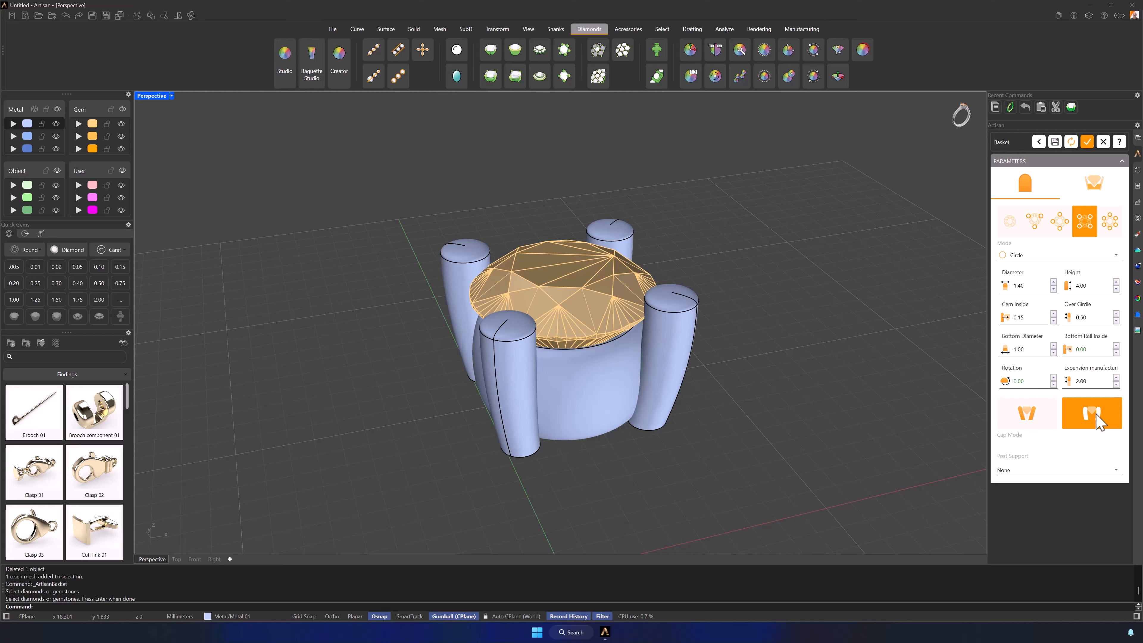
click(1087, 142)
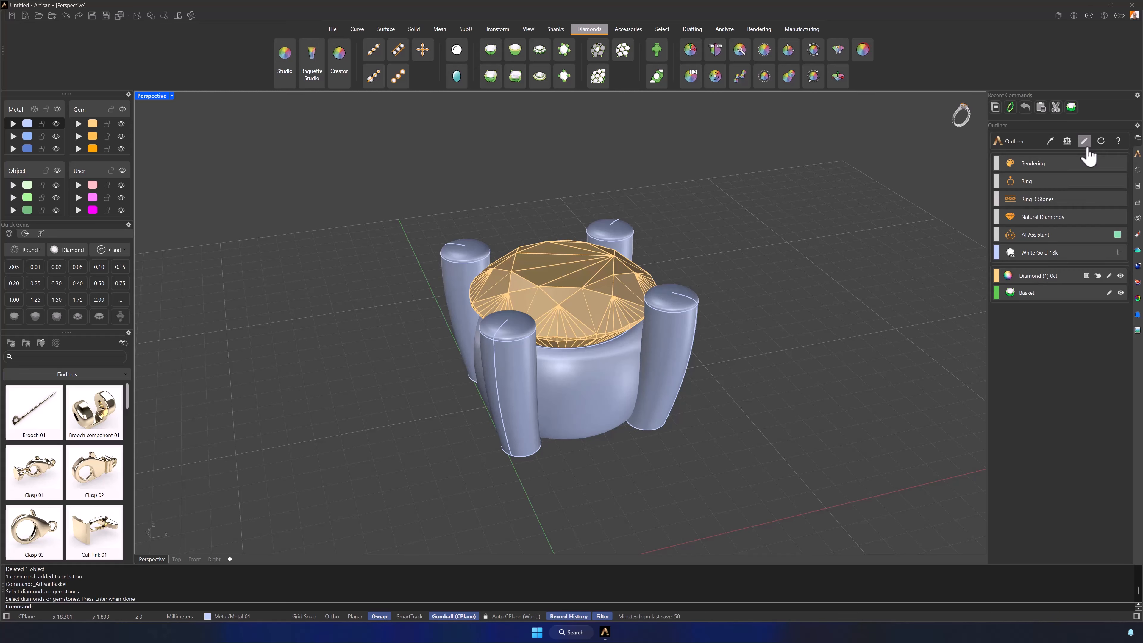
Change the cut of the diamond held in the basket to Princess
click(1109, 275)
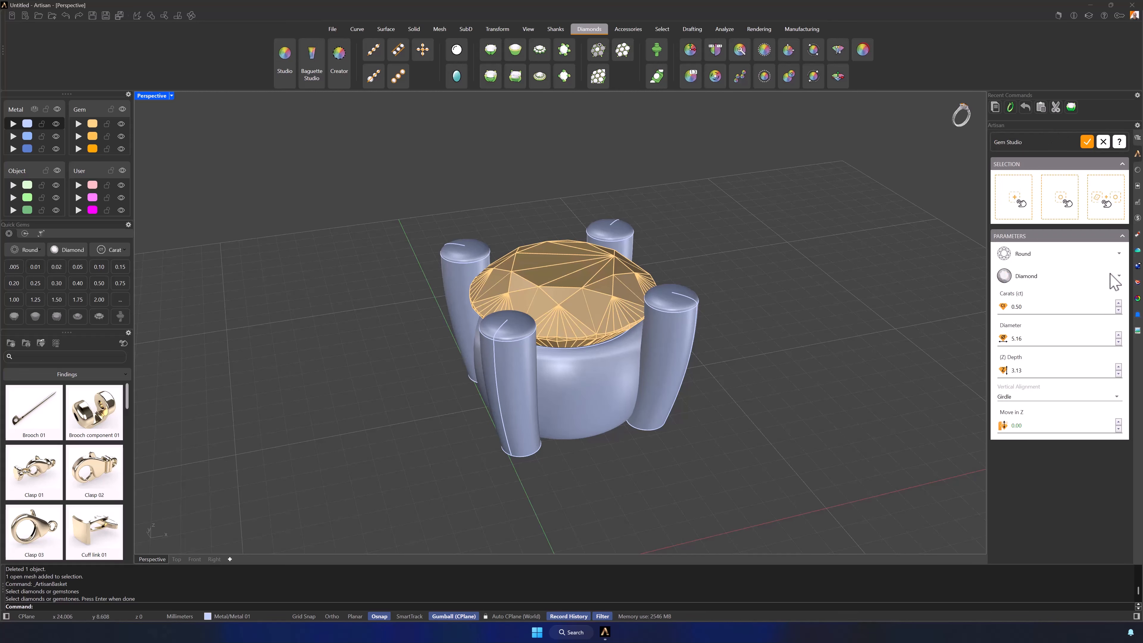
click(1052, 255)
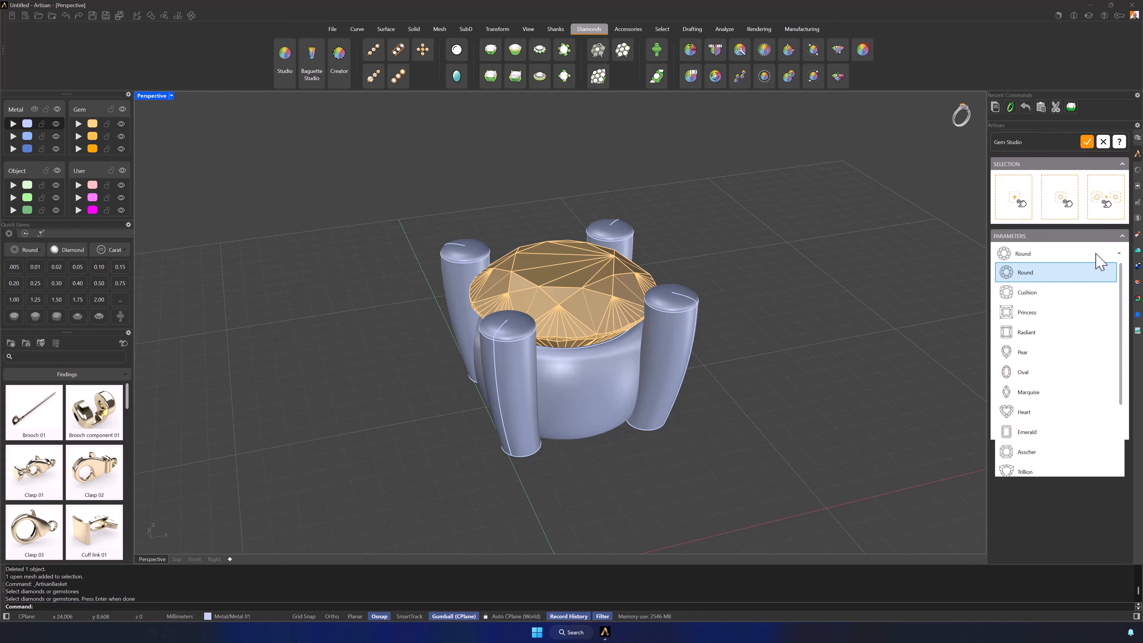
click(1071, 316)
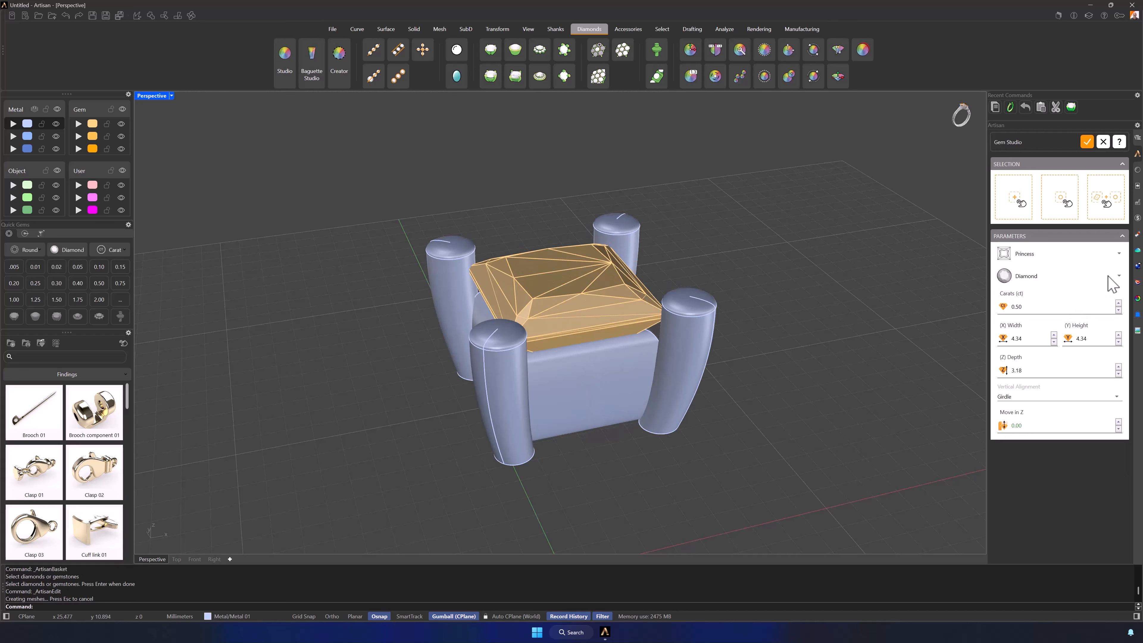
Set the diamond's cut to Round and its weight to 1.00 ct
click(1058, 253)
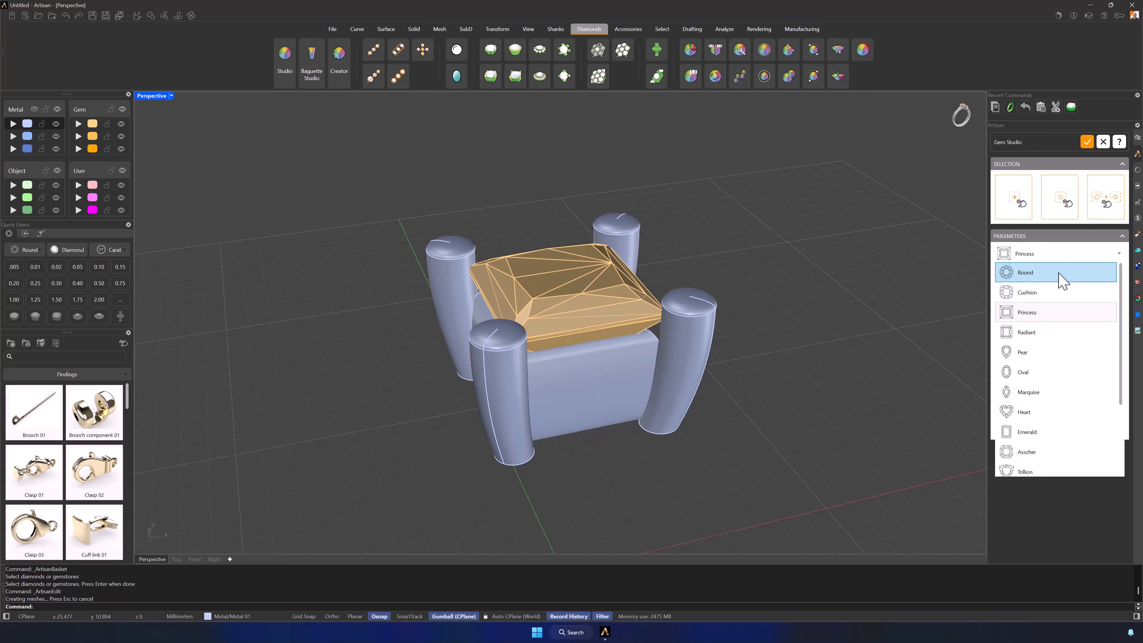
click(1062, 274)
text(1)
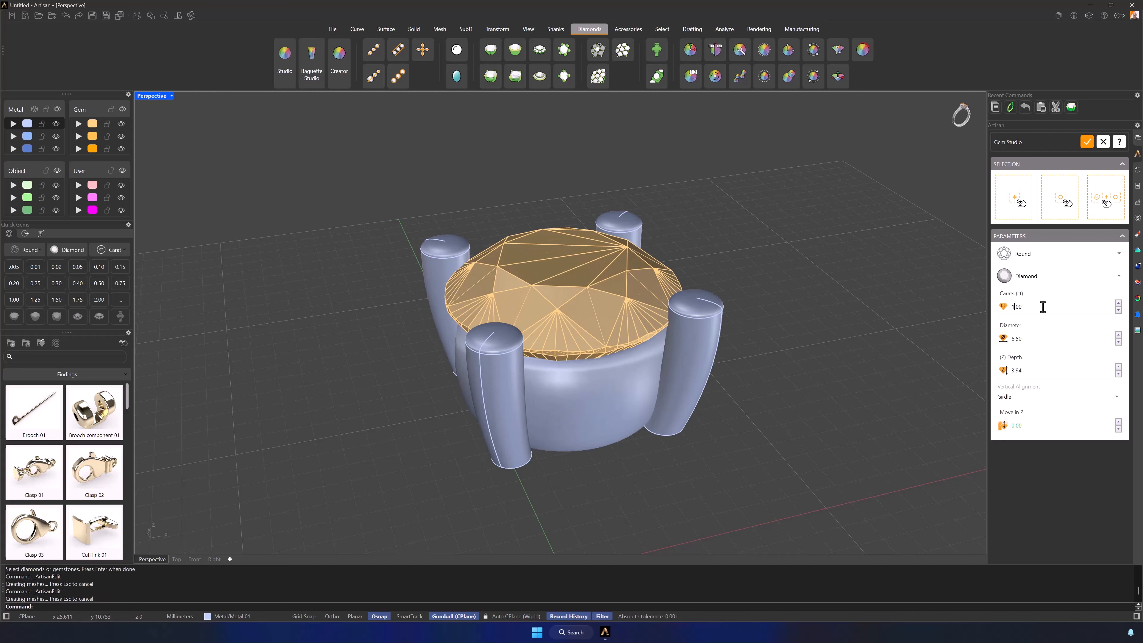
click(1087, 142)
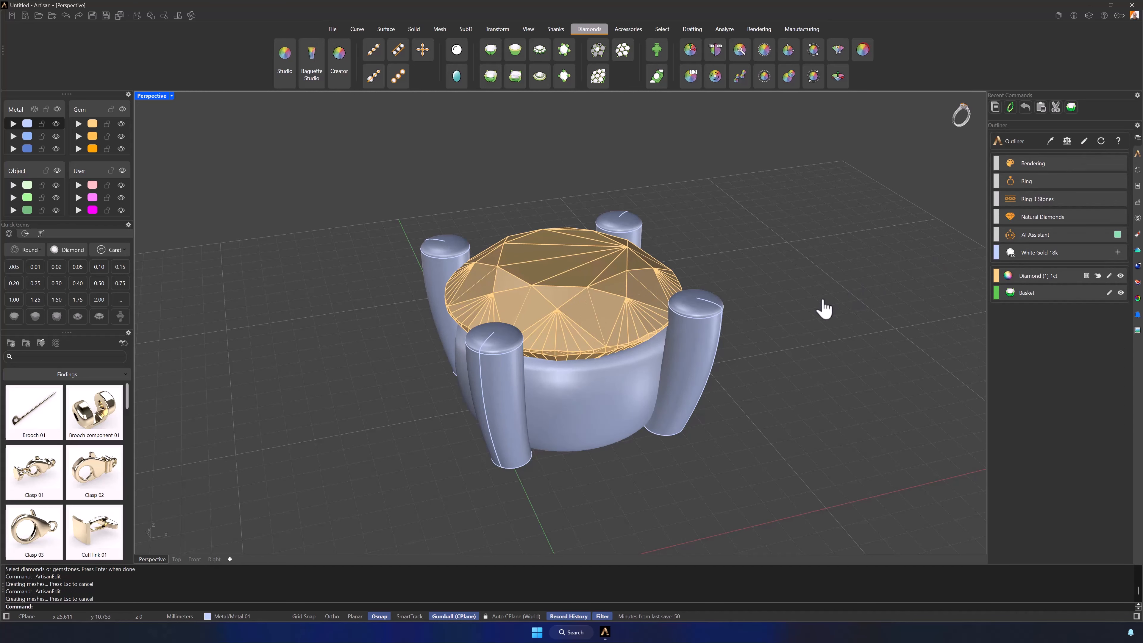
Delete the basket and create a Cluster setting of small stones around the 1 ct diamond
click(725, 334)
key(Delete)
scroll(553, 279, down, 2)
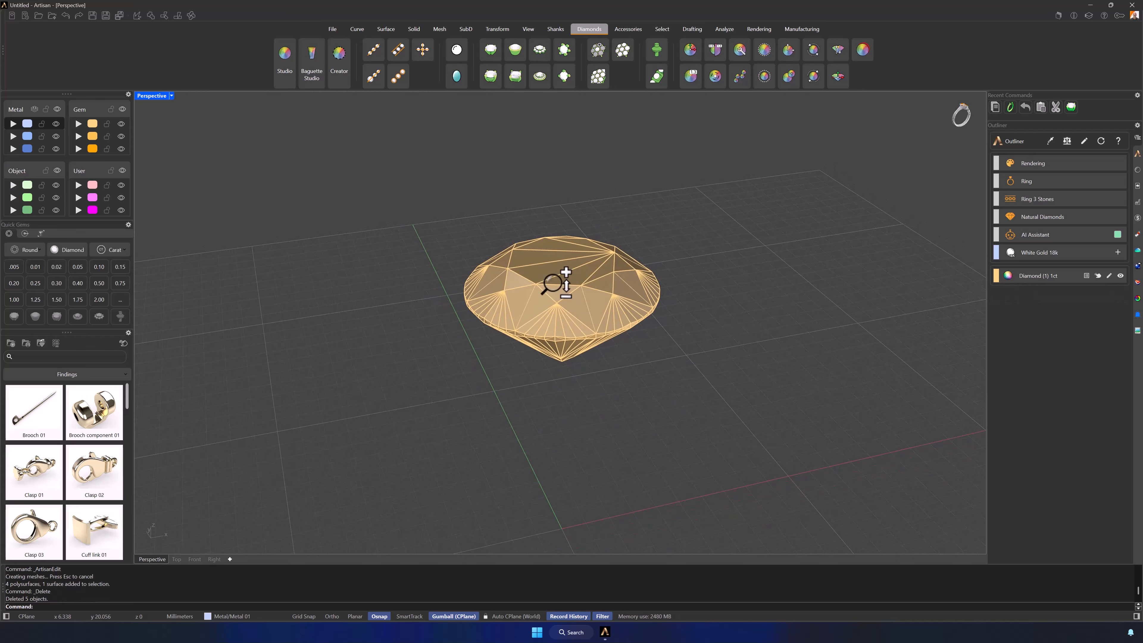
shift+right_drag(556, 282, 559, 246)
click(542, 56)
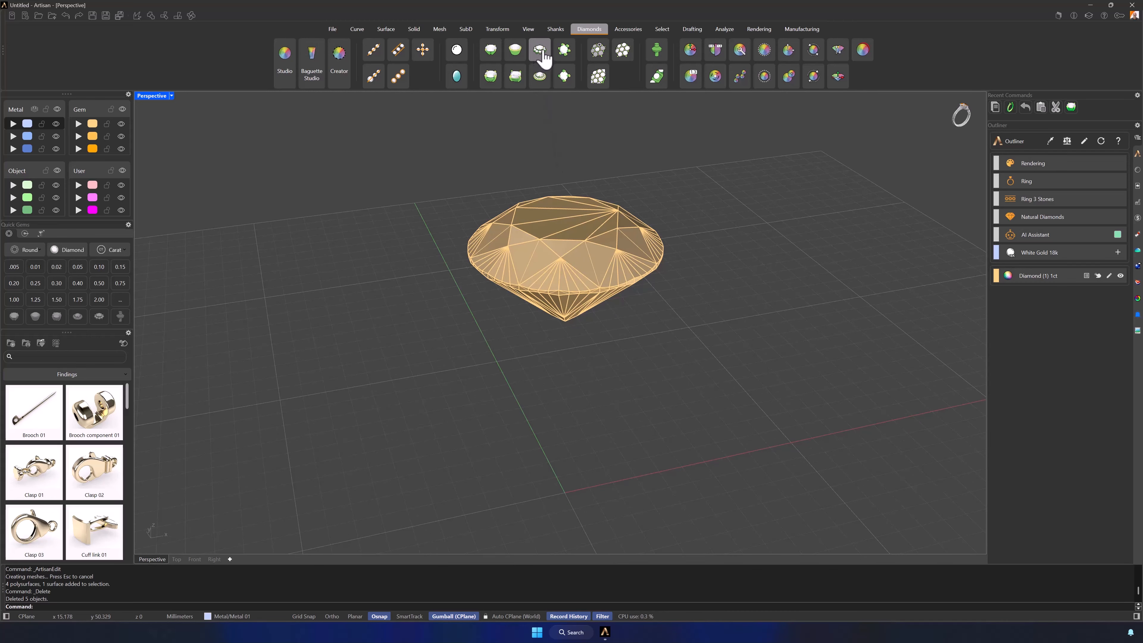
scroll(583, 202, down, 3)
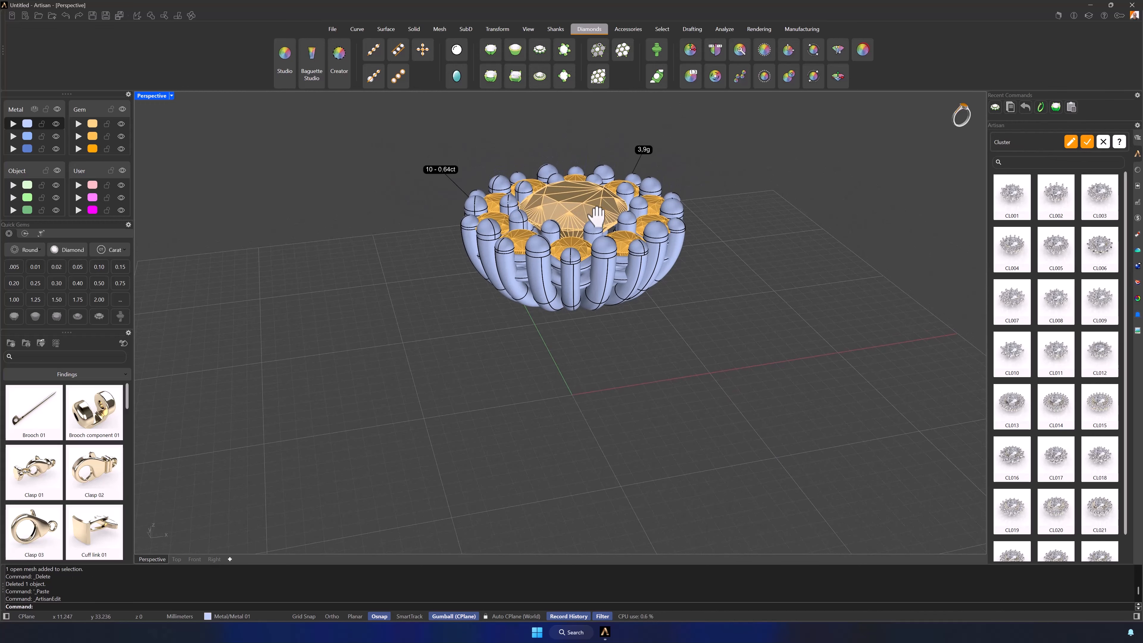
right_drag(592, 228, 610, 250)
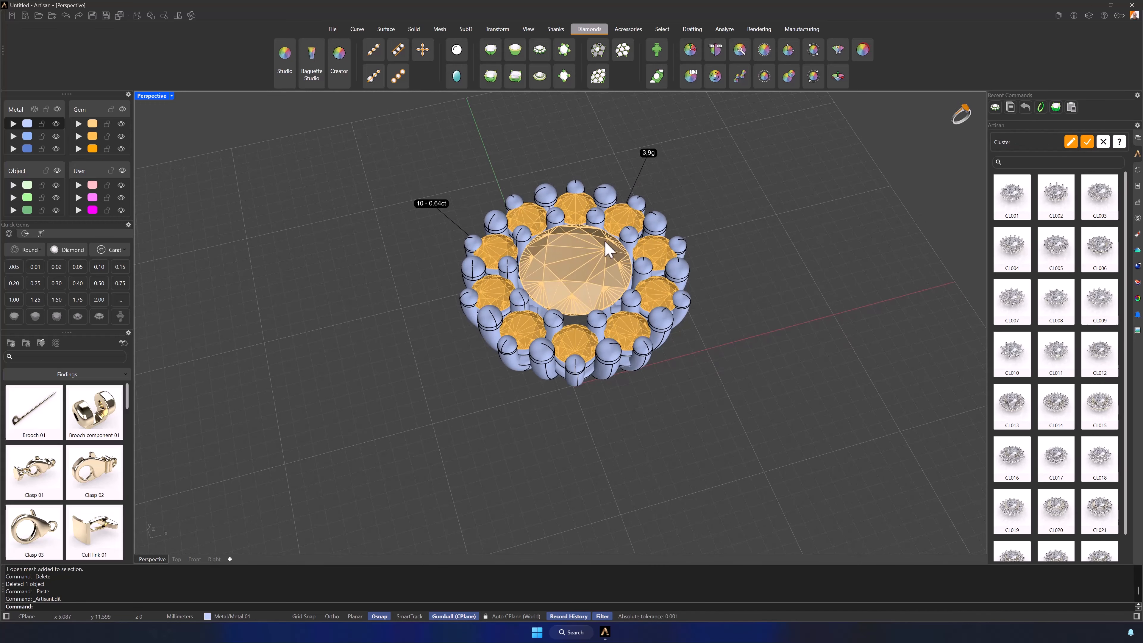
click(1087, 142)
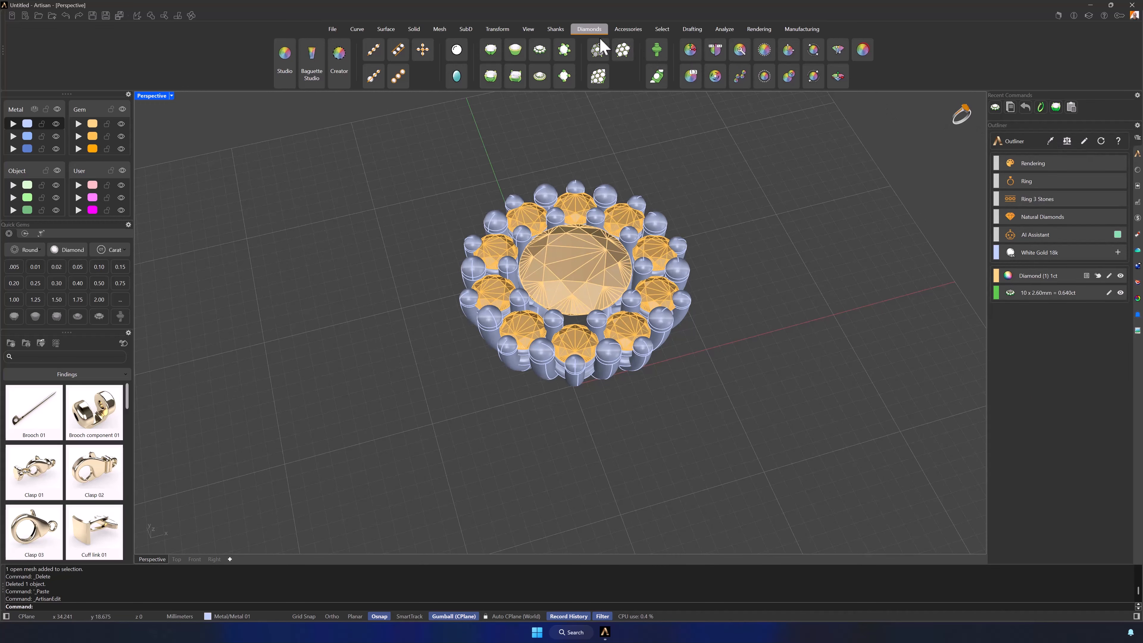
Add a Cathedral shank beneath the cluster setting
click(555, 29)
click(567, 51)
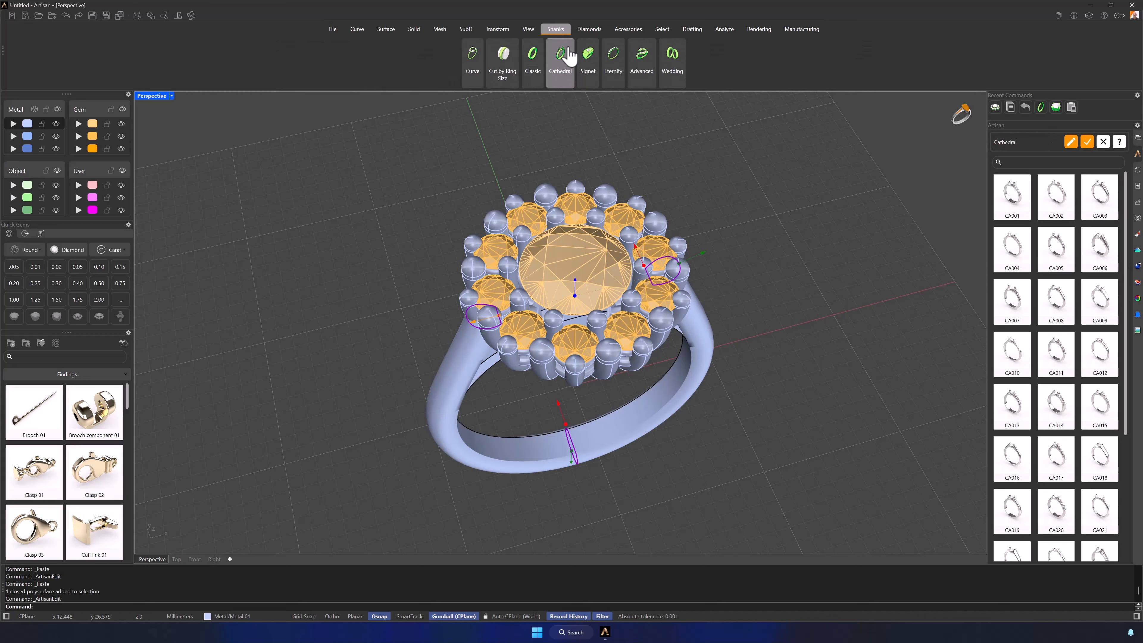
click(1086, 143)
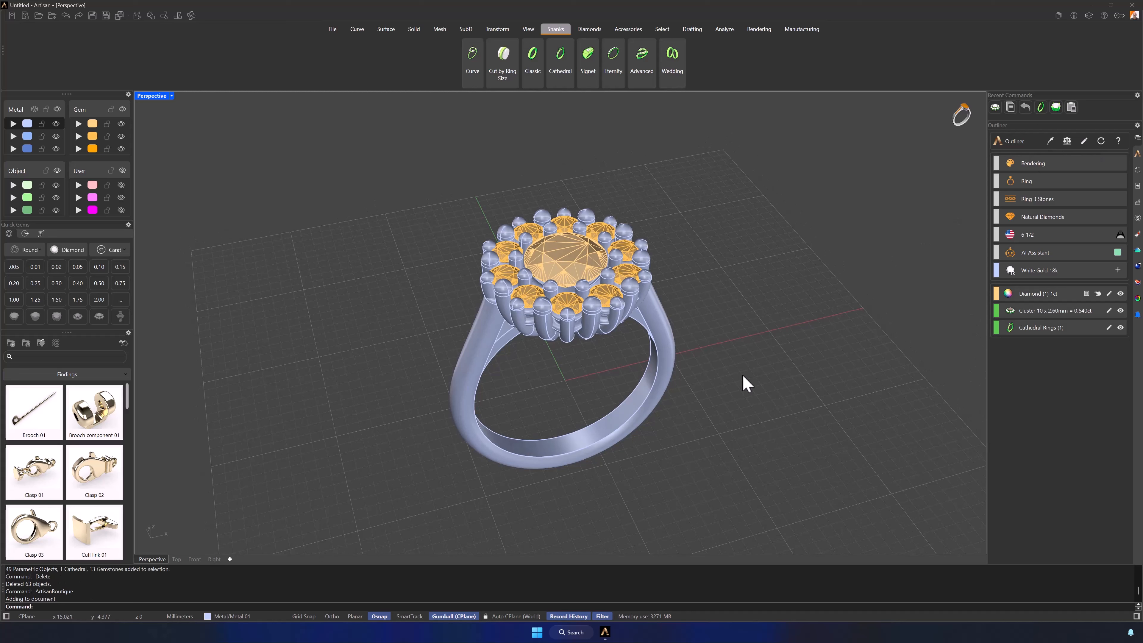
Change the centre diamond's cut from Round to Oval
click(1107, 294)
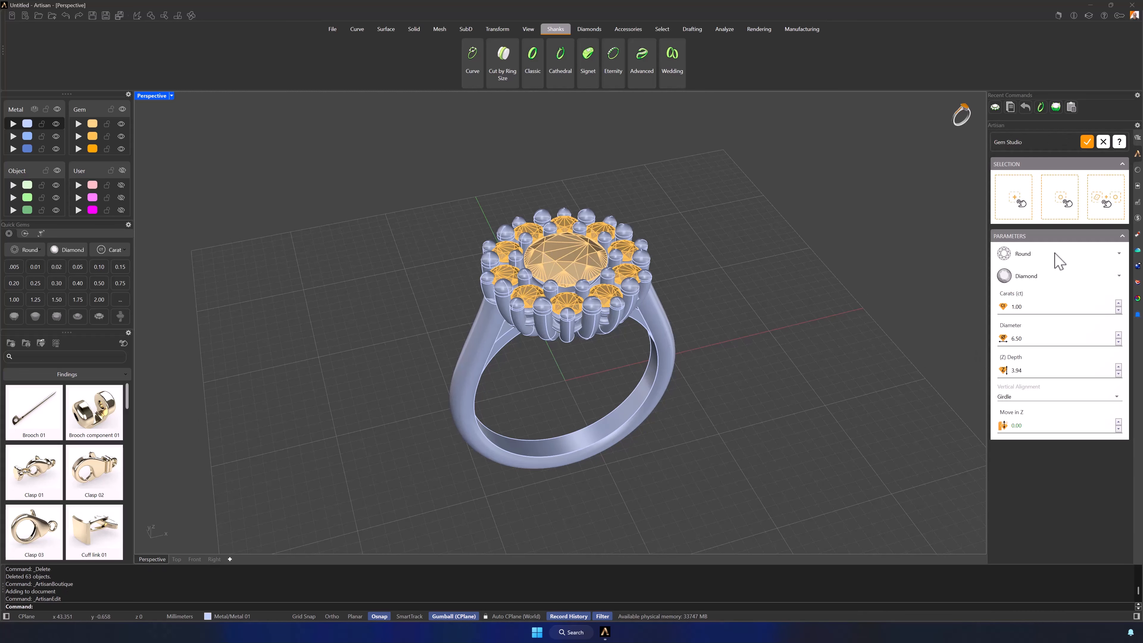
click(1059, 257)
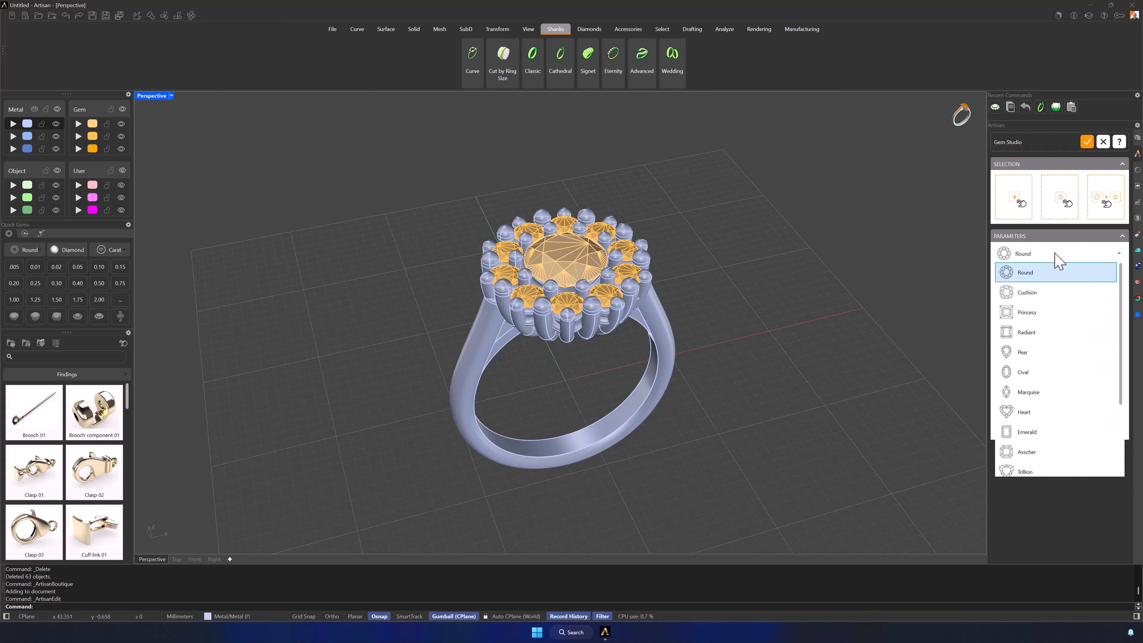
click(1044, 373)
click(1086, 142)
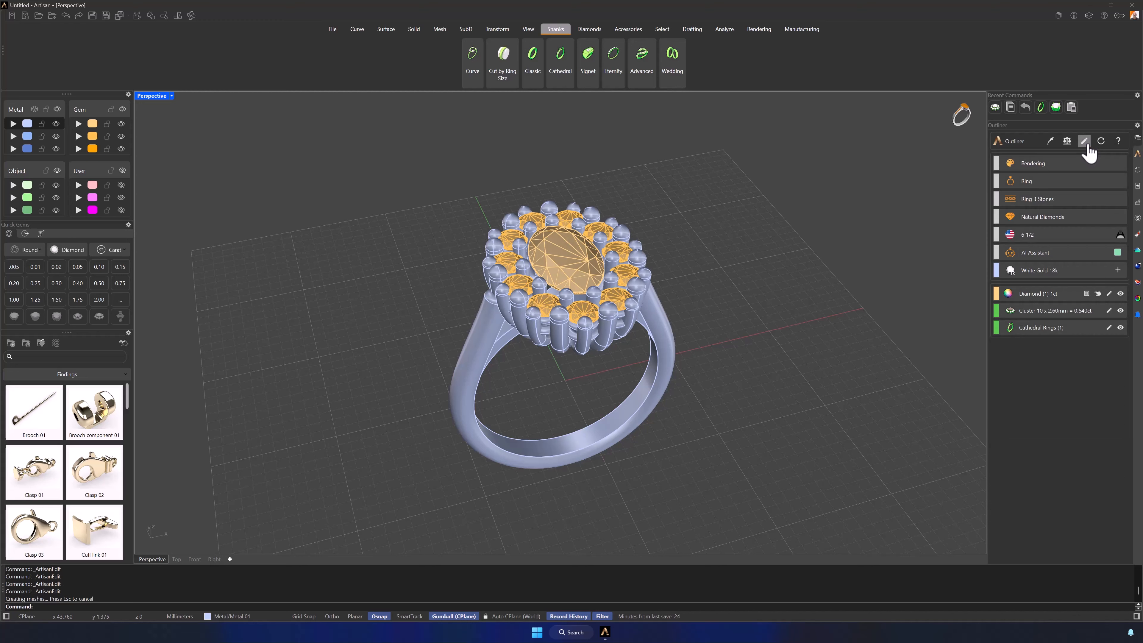
Reshape the Cathedral shank with its handles to a bottom width of 3.26 mm and a cathedral width of 9.06 mm
click(1108, 327)
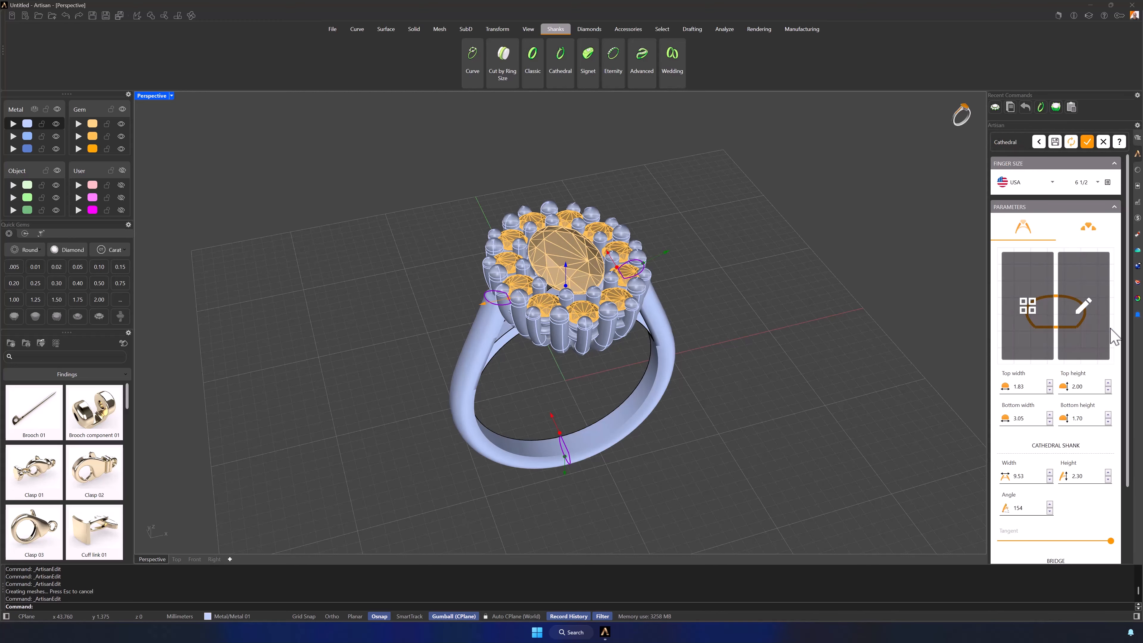
scroll(564, 452, up, 2)
scroll(563, 452, up, 6)
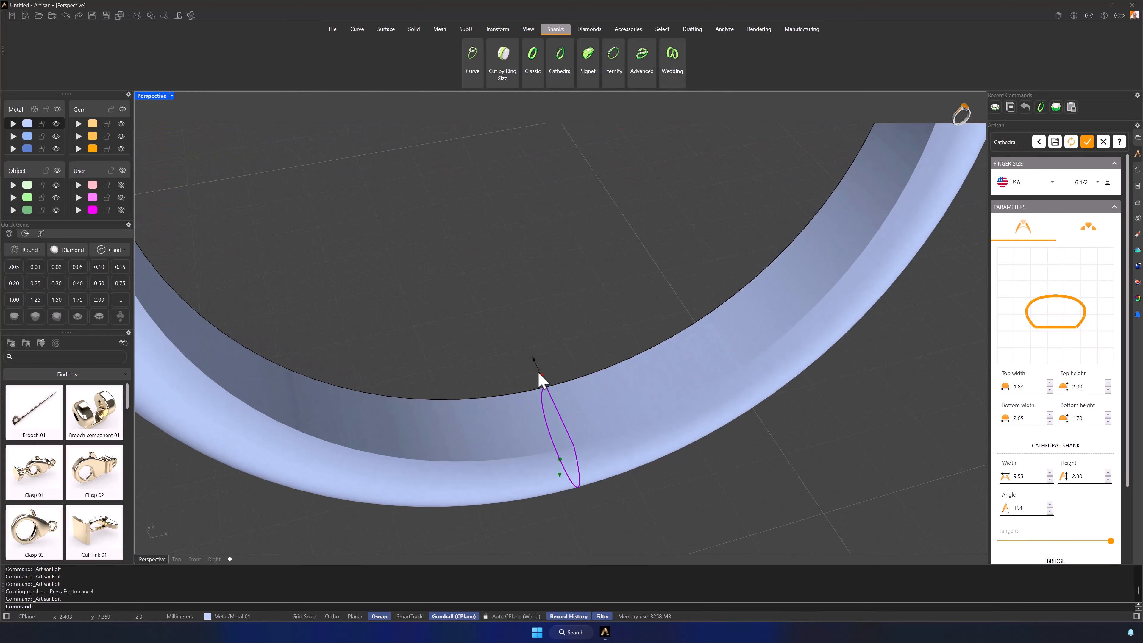
drag(536, 360, 538, 362)
scroll(536, 364, down, 8)
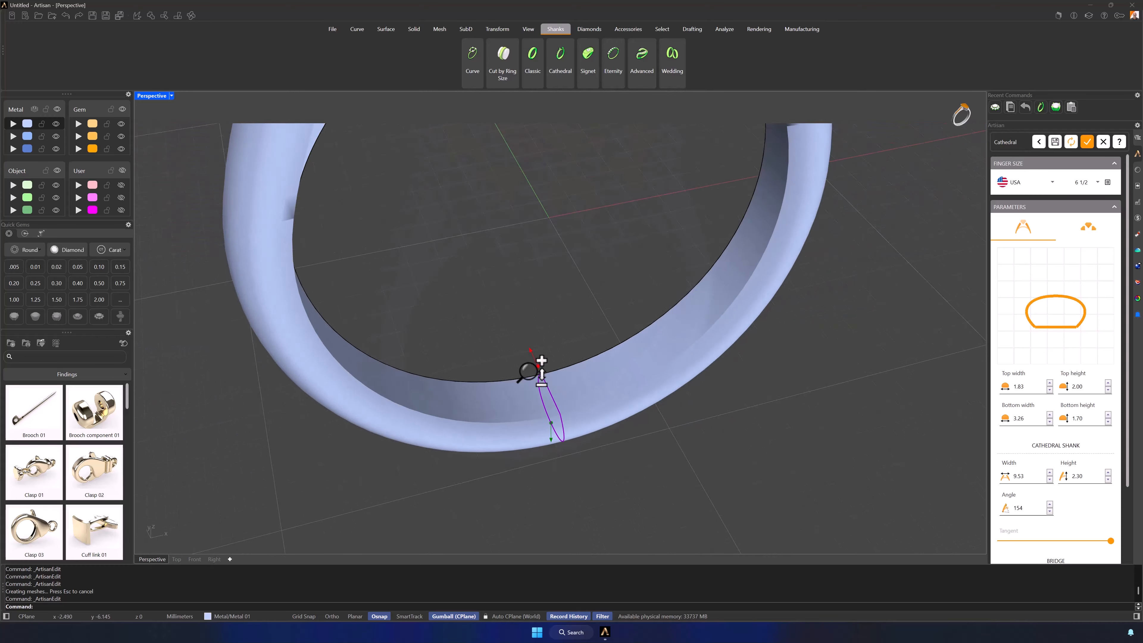
drag(428, 250, 432, 251)
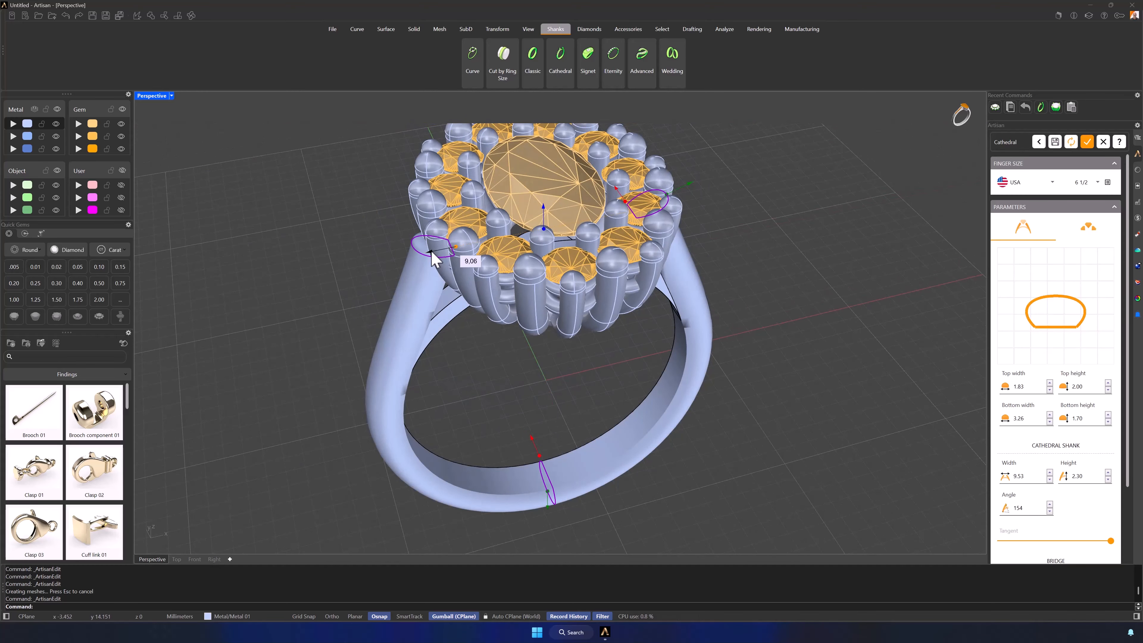
scroll(567, 280, down, 6)
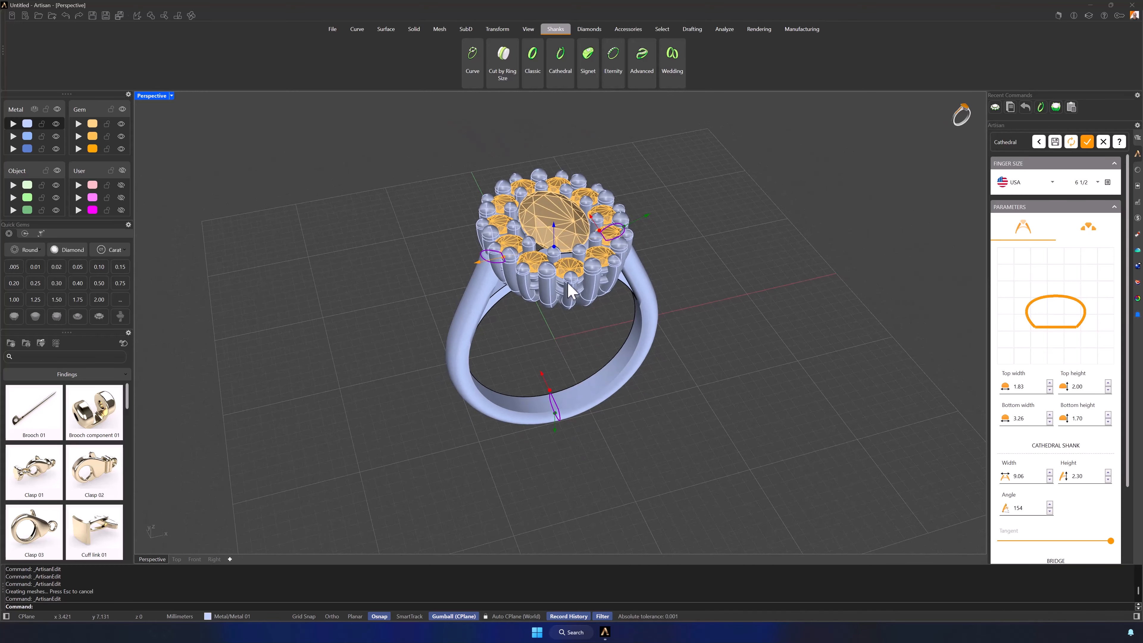
click(1087, 142)
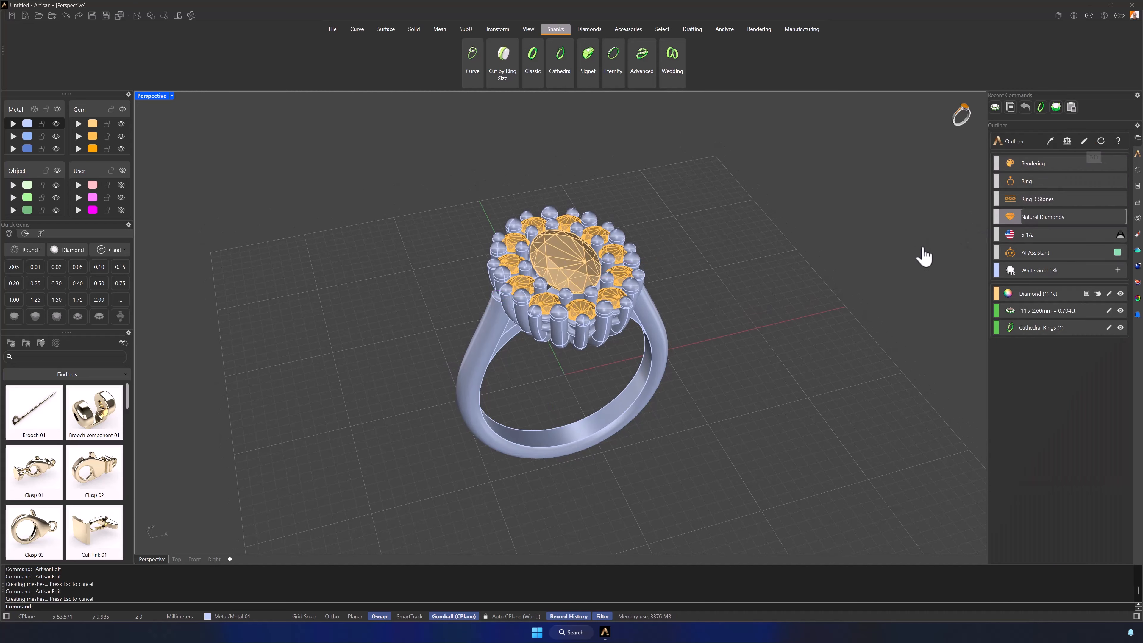
Set the ring's USA finger size to 10
click(1053, 234)
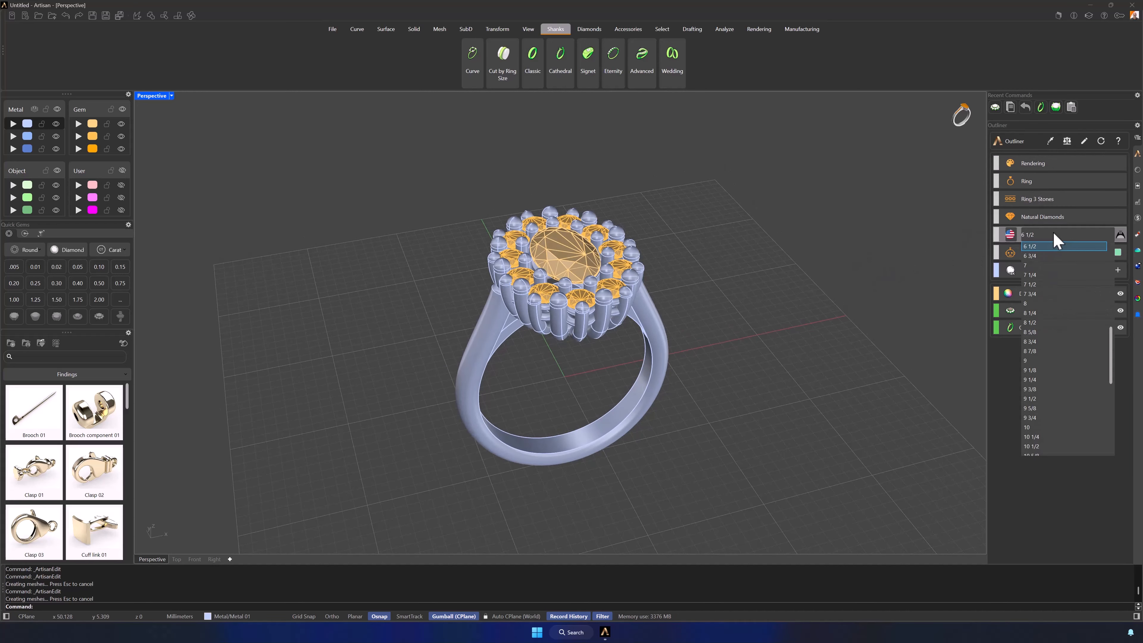
click(1047, 427)
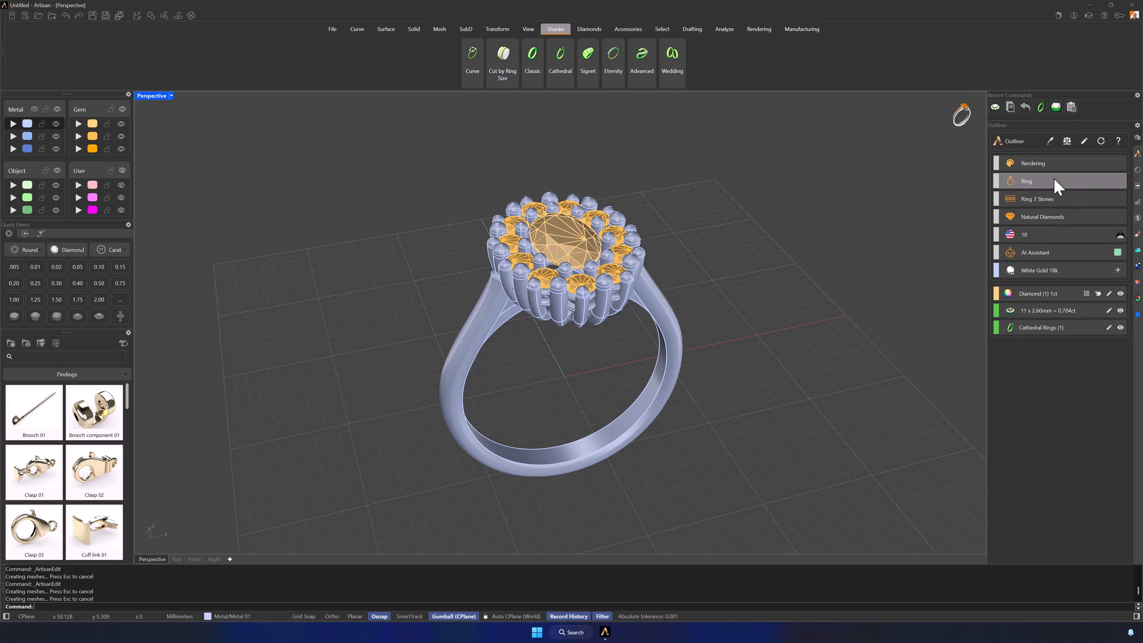
Switch the ring model to Manufacturing mode and back to Rendering mode
click(1053, 165)
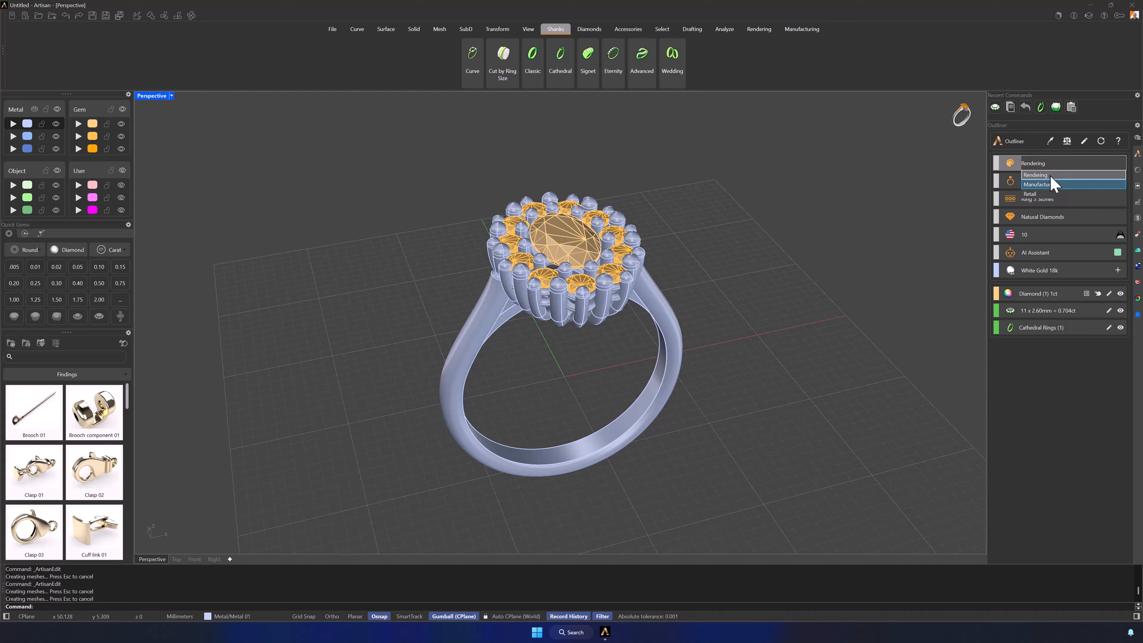
click(1051, 179)
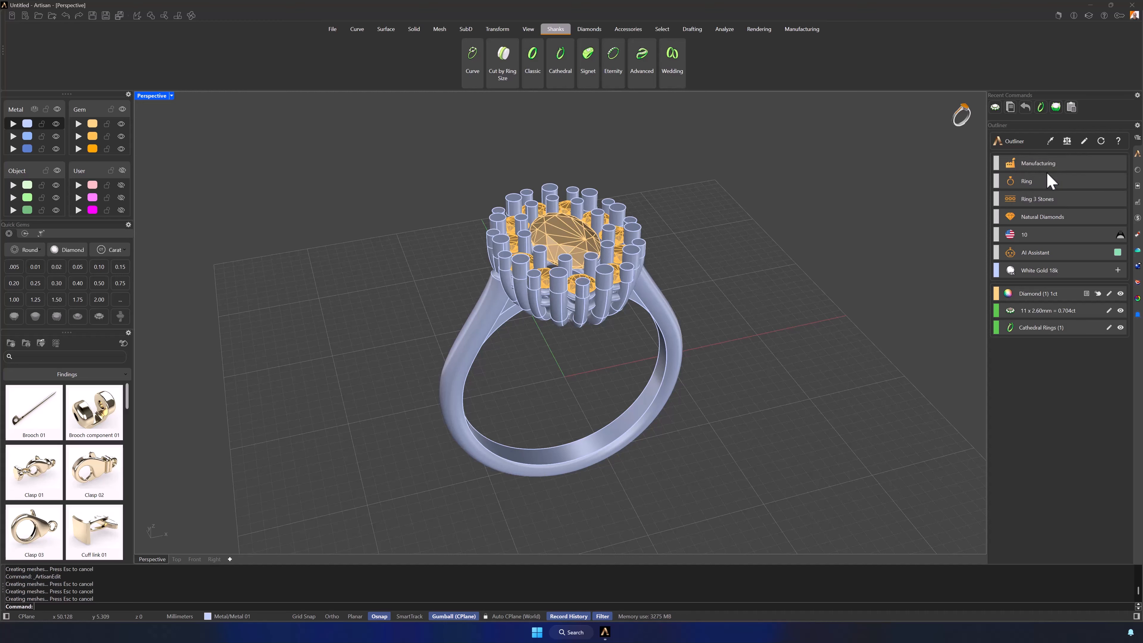
click(1050, 165)
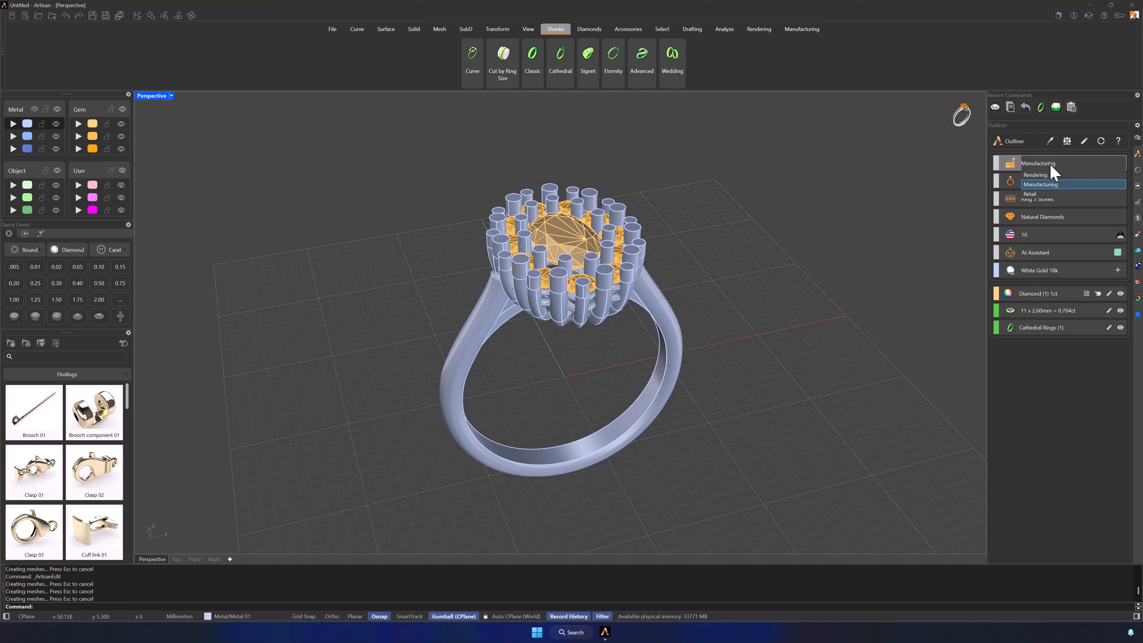
click(1046, 174)
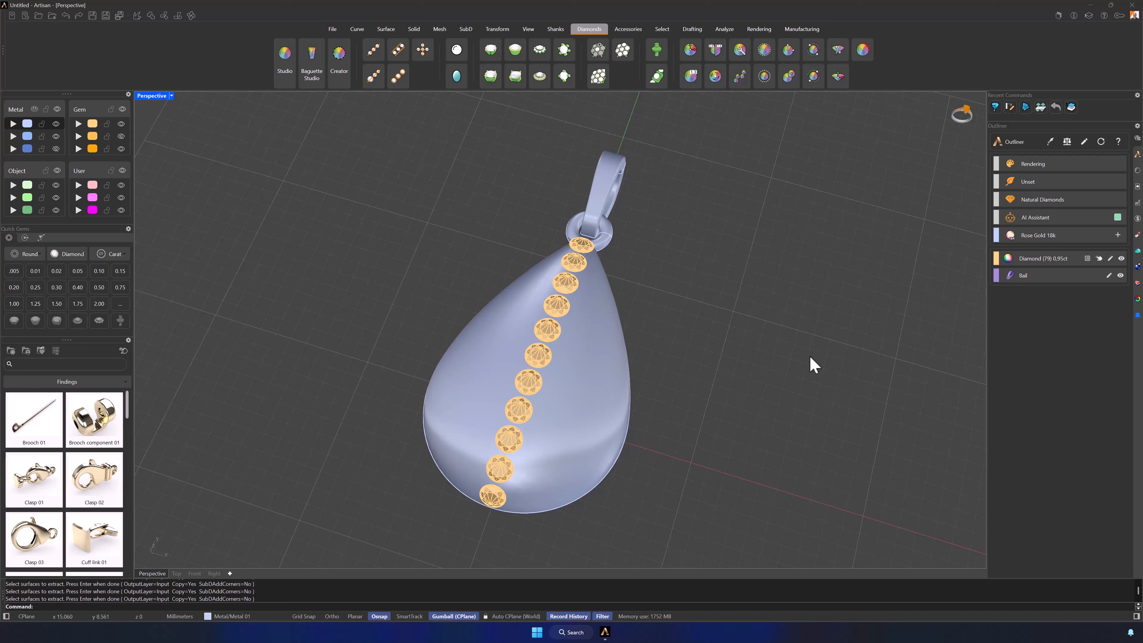
Start Automatic Pave on the teardrop surface, add its central row of diamonds to the selection and lock those gems
click(623, 52)
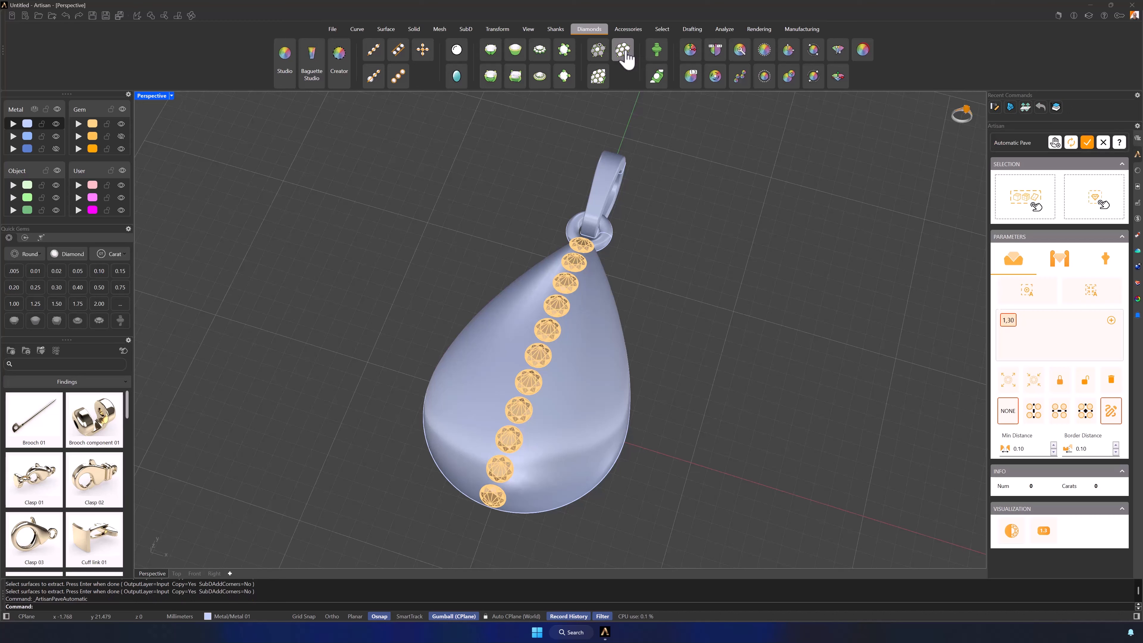
click(1096, 207)
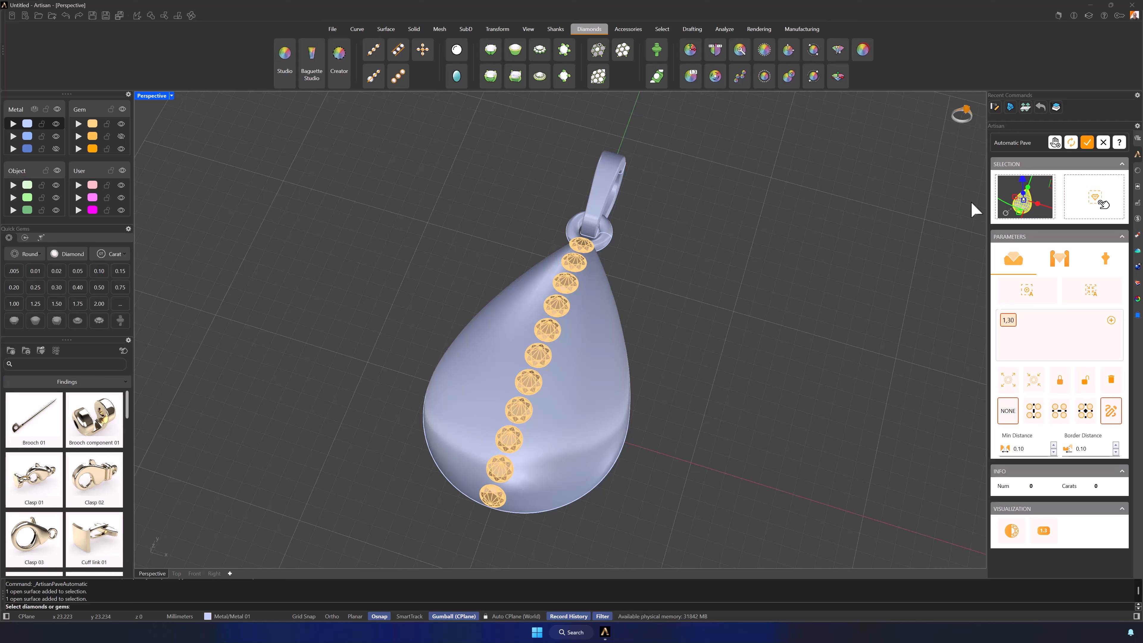
drag(875, 219, 342, 568)
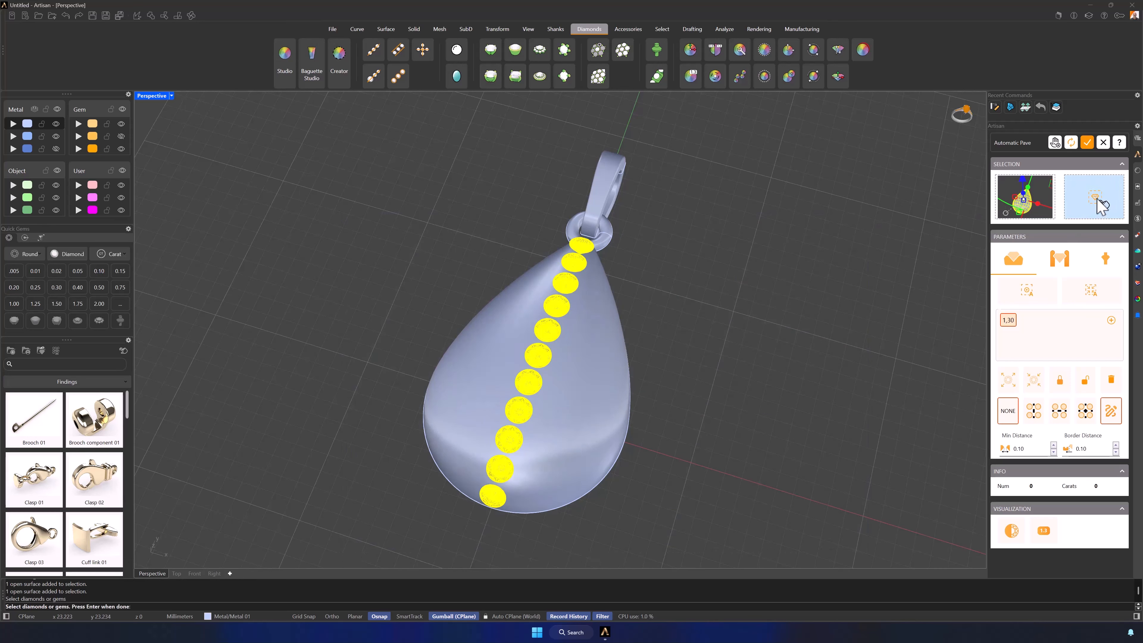
click(1096, 198)
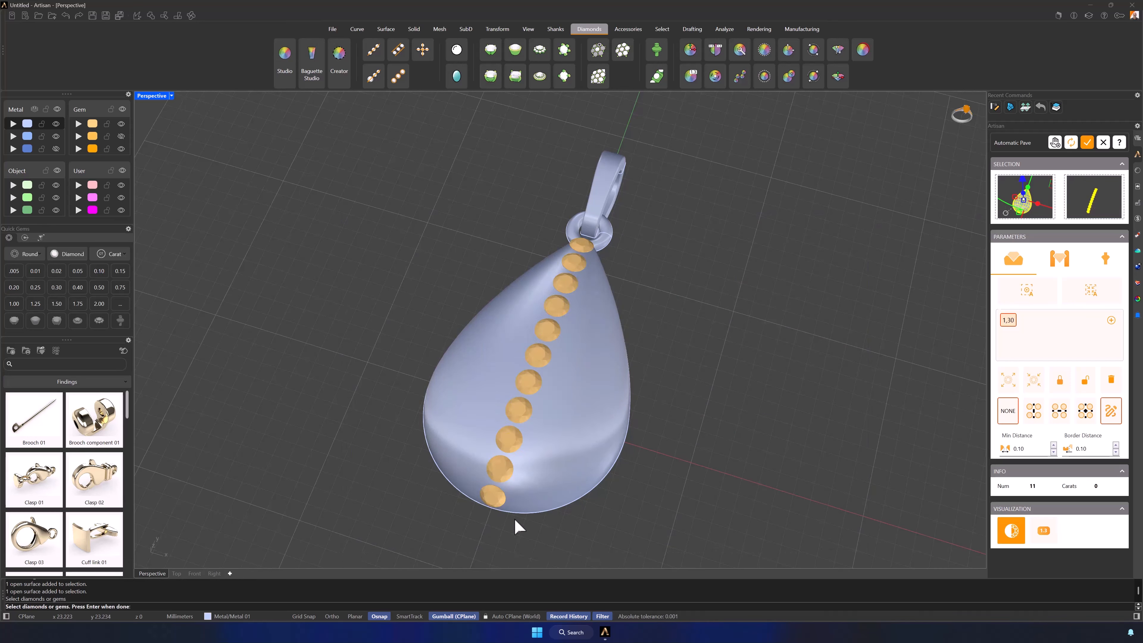
click(579, 263)
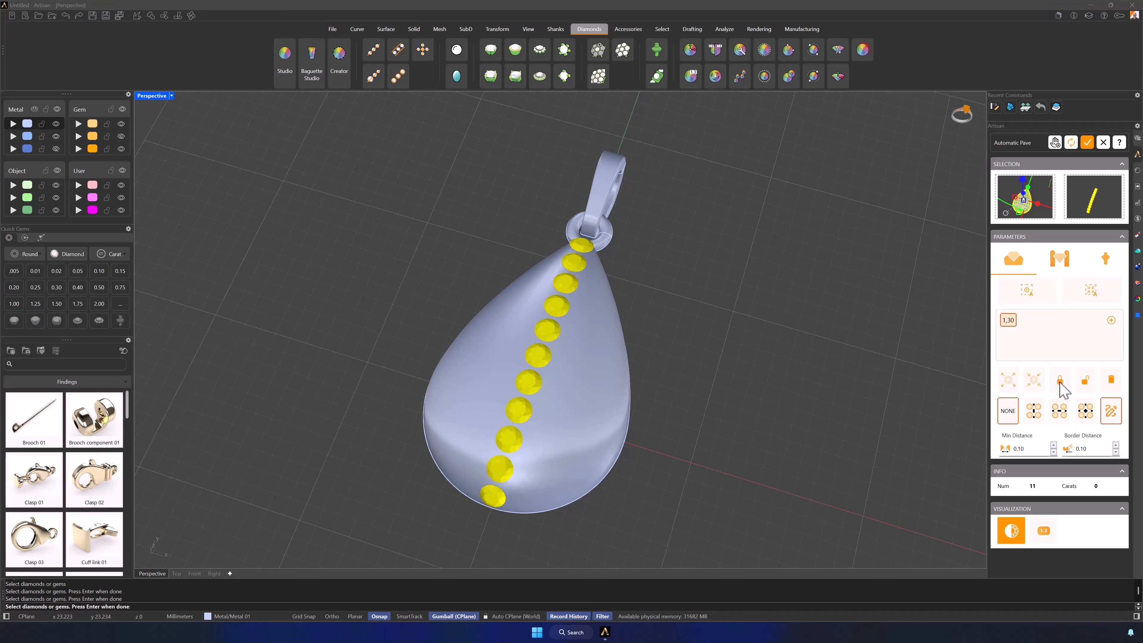
click(1060, 386)
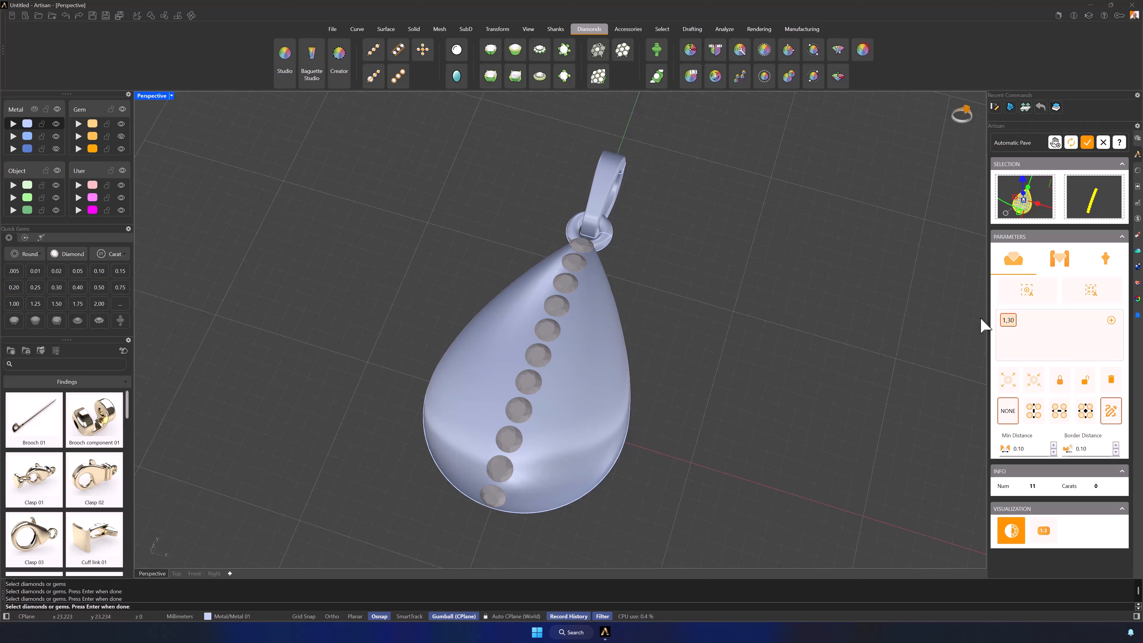
Add gemstone sizes of 1.40, 1.20, 1.10, 1.00 and 0.80 mm to the pavé size list
click(1111, 320)
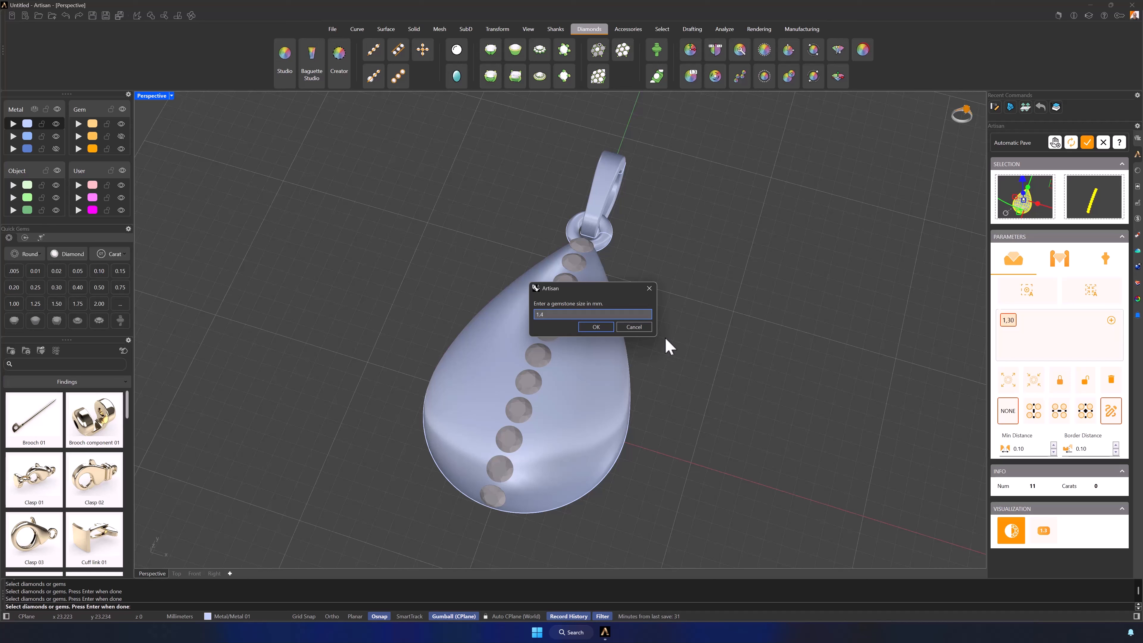
click(598, 328)
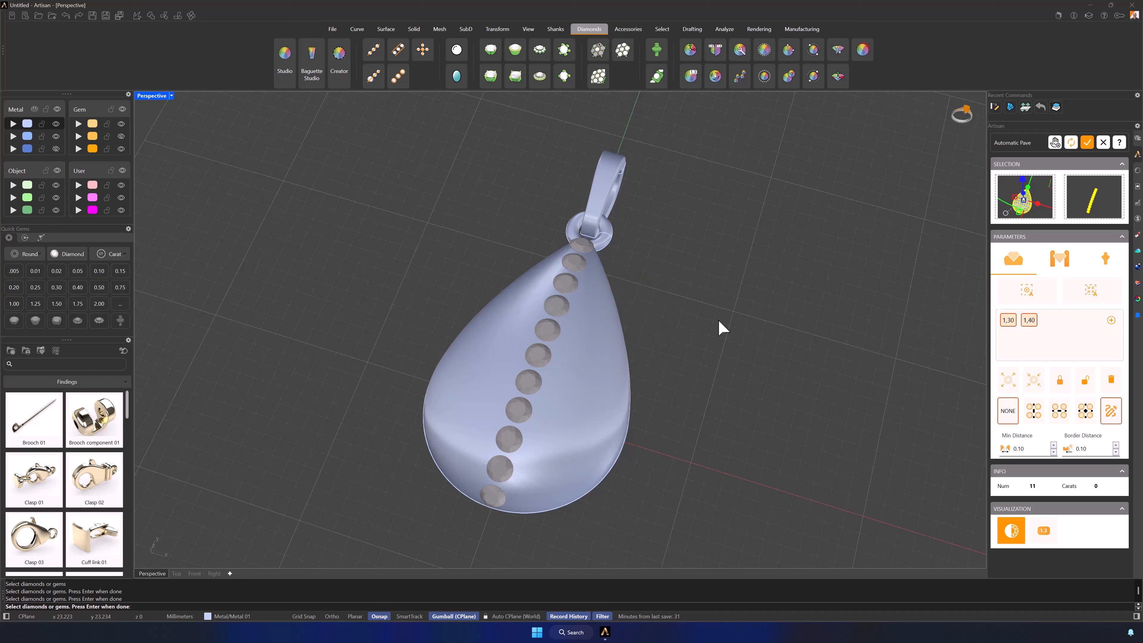
click(1111, 319)
text(1.2)
key(Return)
click(1111, 320)
key(Return)
click(1111, 320)
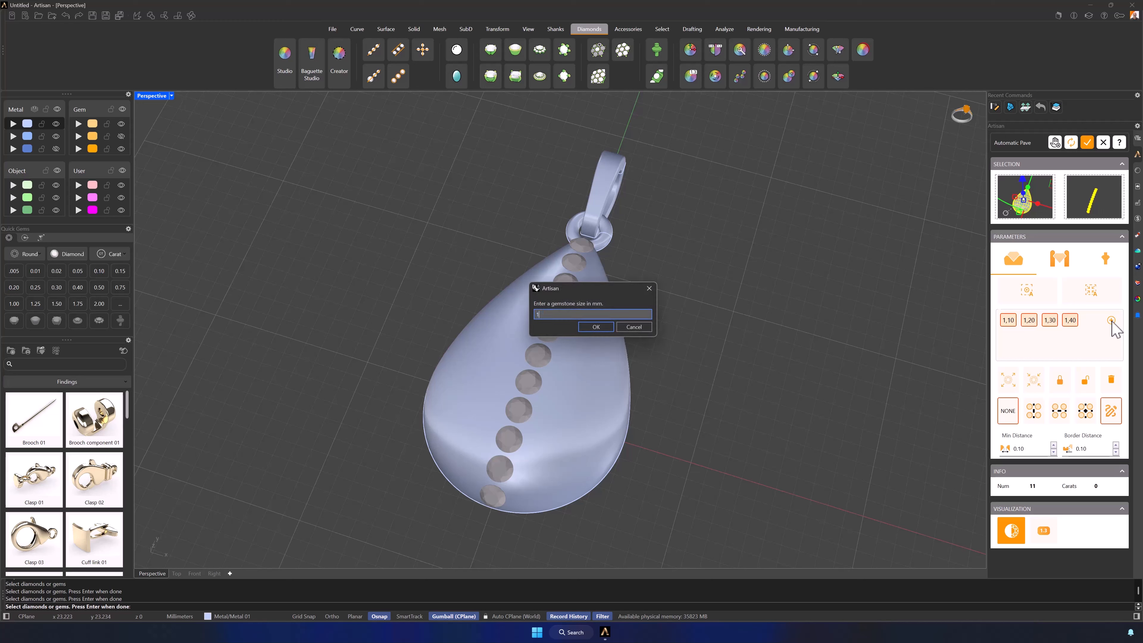
key(Return)
click(1111, 319)
key(Return)
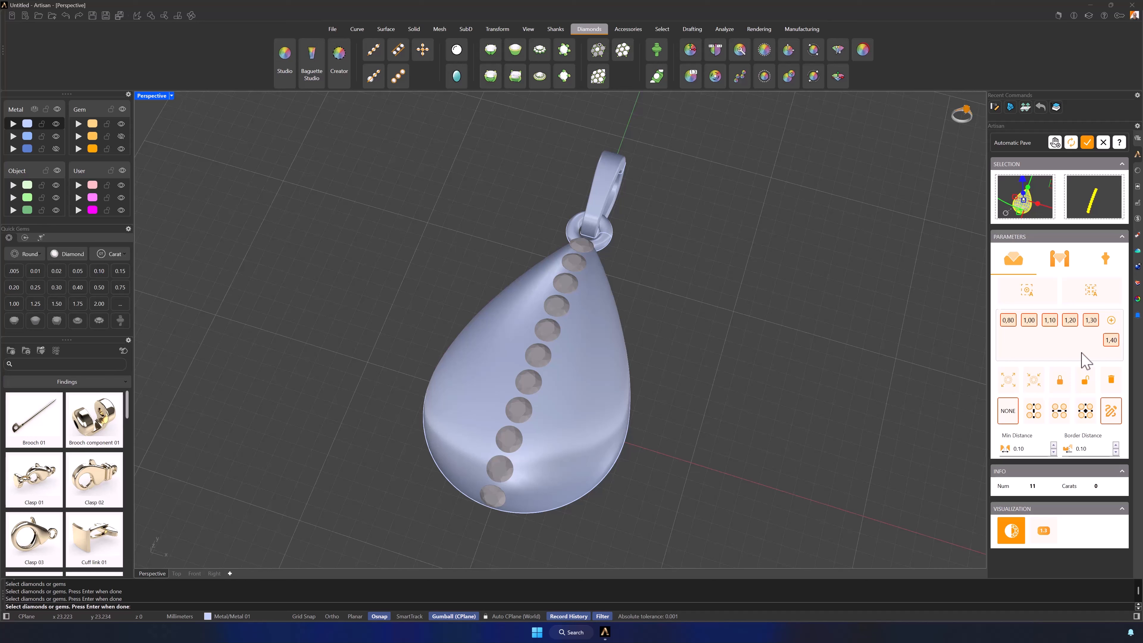
Enable symmetry across the vertical axis and automatically fill the teardrop surface with pavé gems
click(1041, 420)
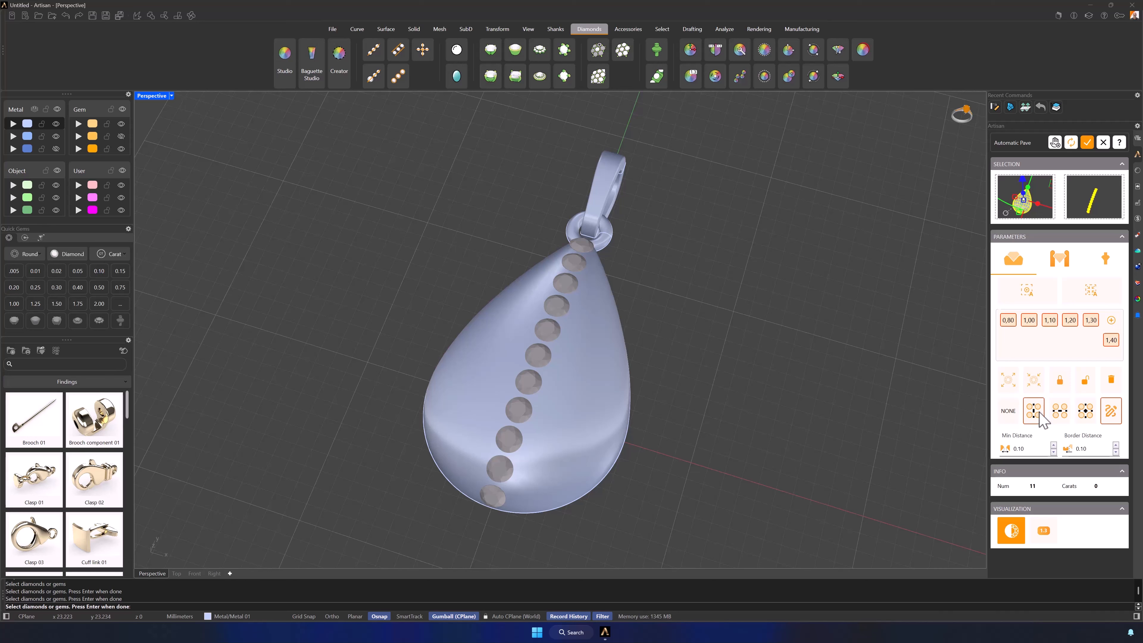
click(1027, 292)
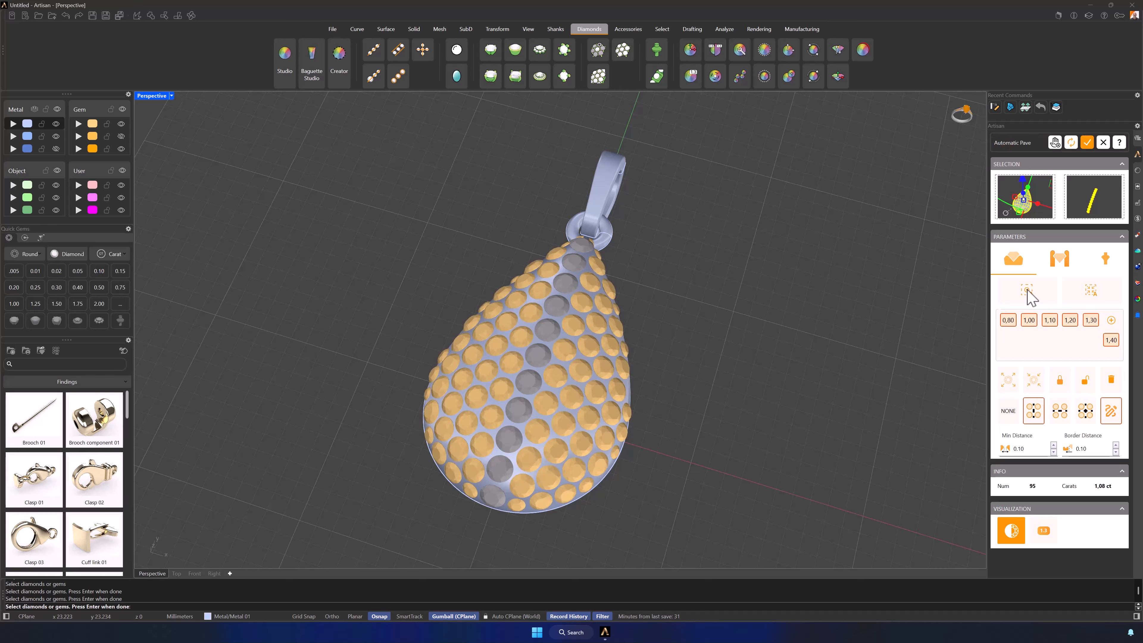
Enlarge undersized gems along the pendant's side edge near the bail and rearrange the overlapping stones
right_drag(806, 492, 620, 370)
click(623, 372)
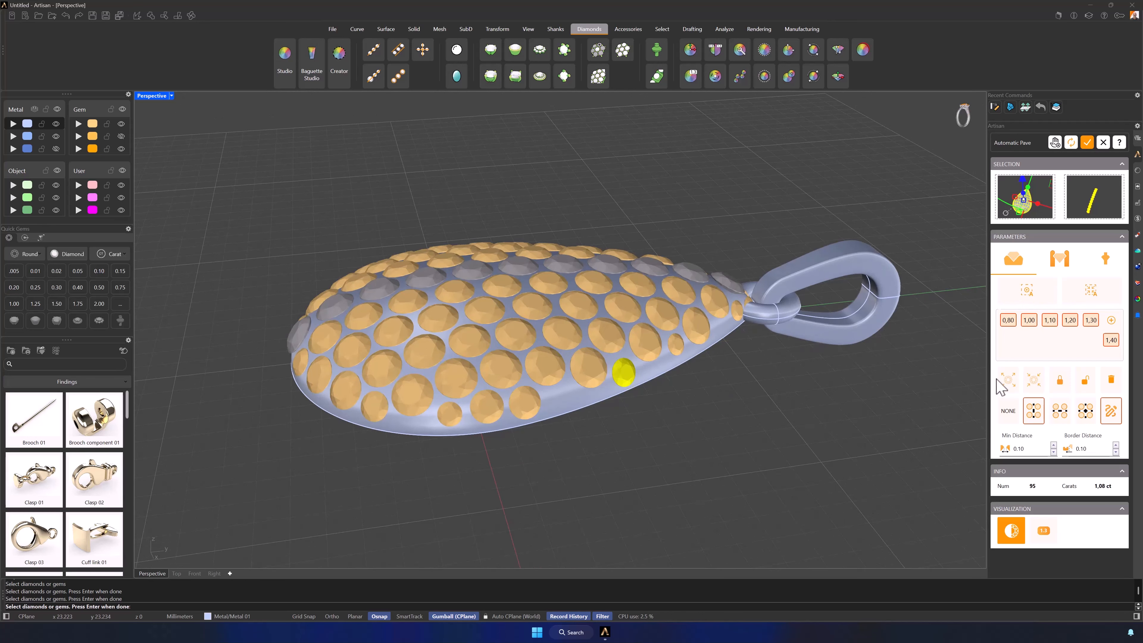
click(1007, 379)
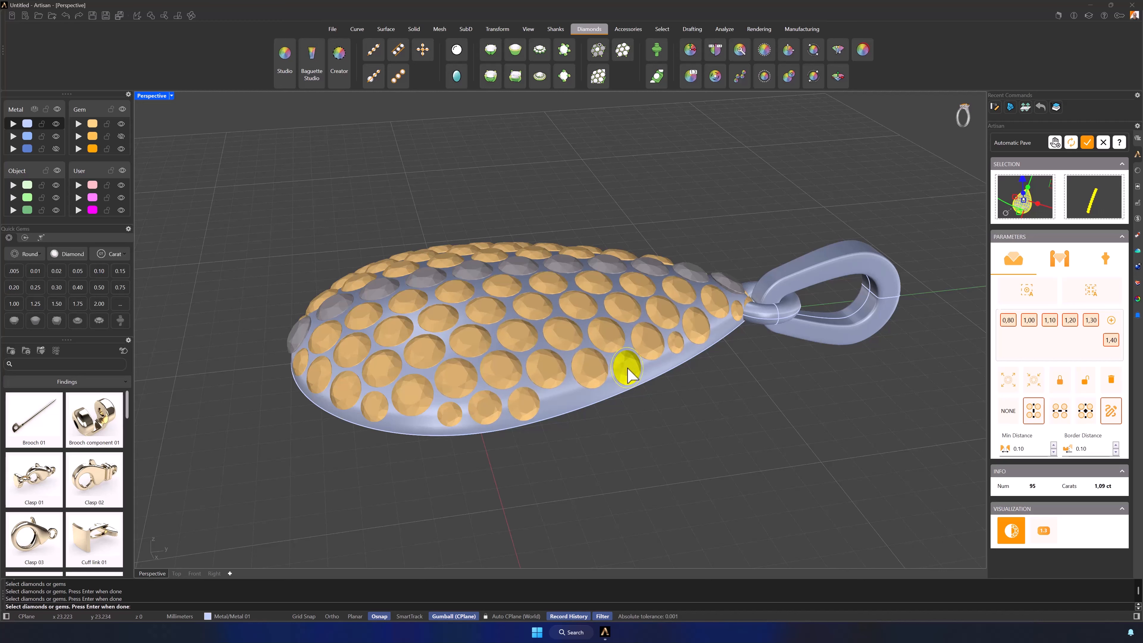
right_drag(697, 369, 679, 358)
click(1008, 382)
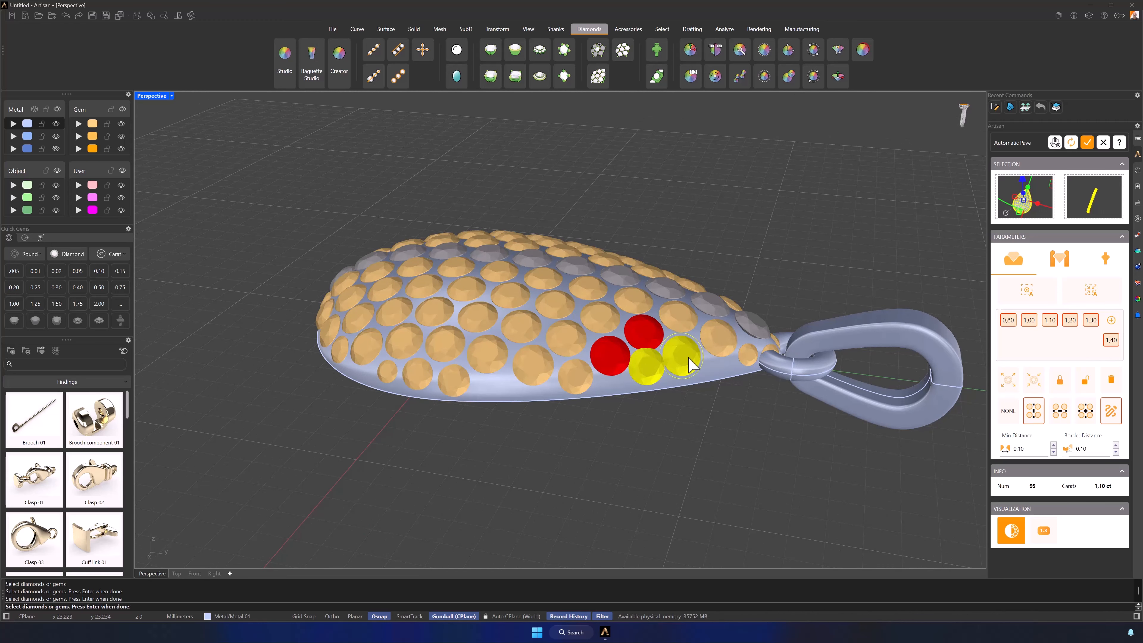
click(1071, 143)
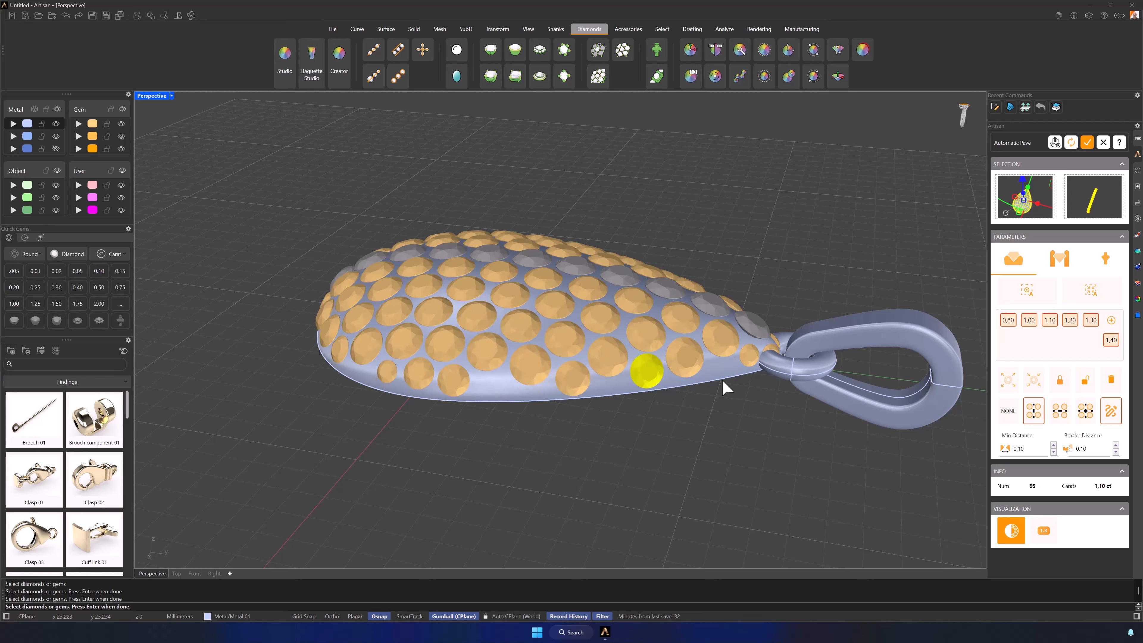
Delete the small gem at the pendant's narrow end beside the bail
click(749, 355)
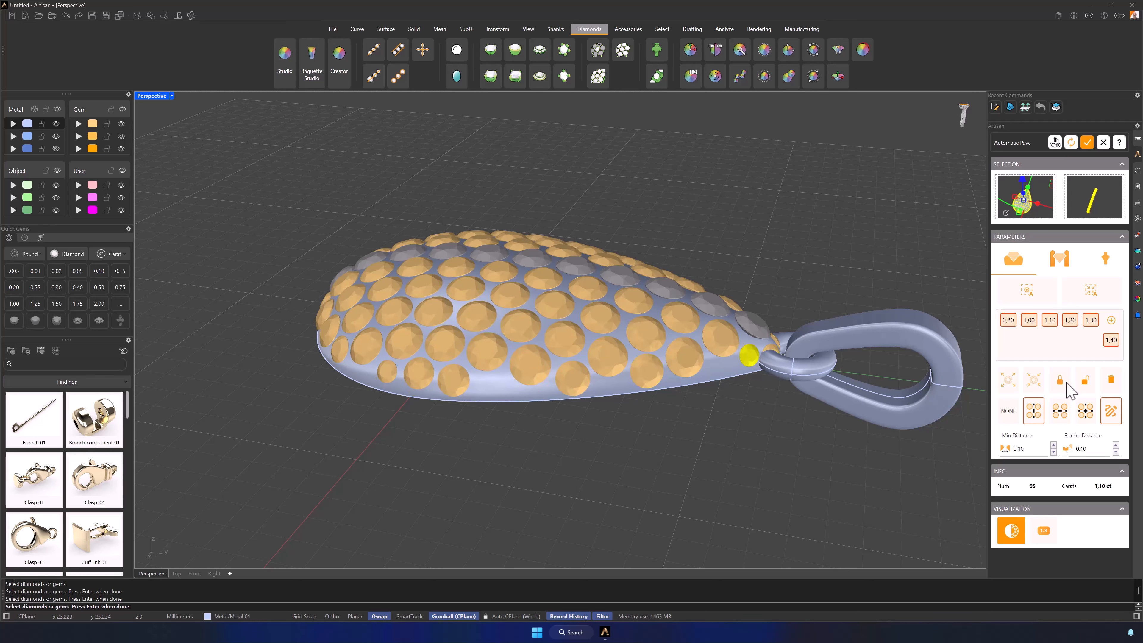
click(1110, 379)
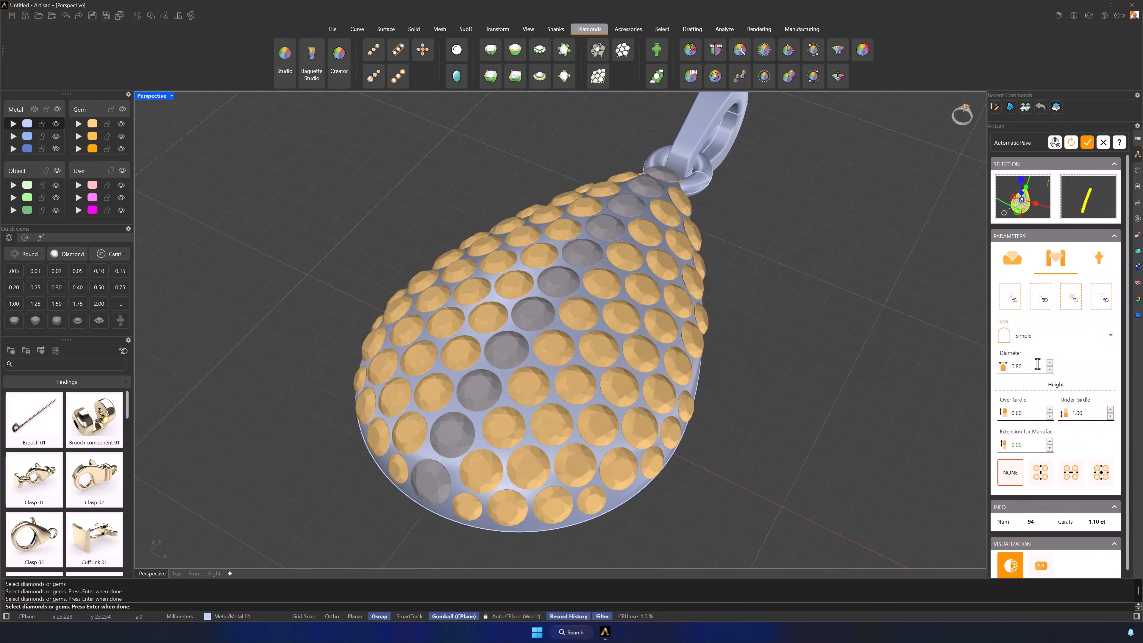
Generate automatic prongs with a 0.60 mm diameter and heights of 0.30 mm over and under the girdle
double_click(1037, 364)
double_click(1029, 412)
text(0.3)
double_click(1090, 414)
click(1073, 297)
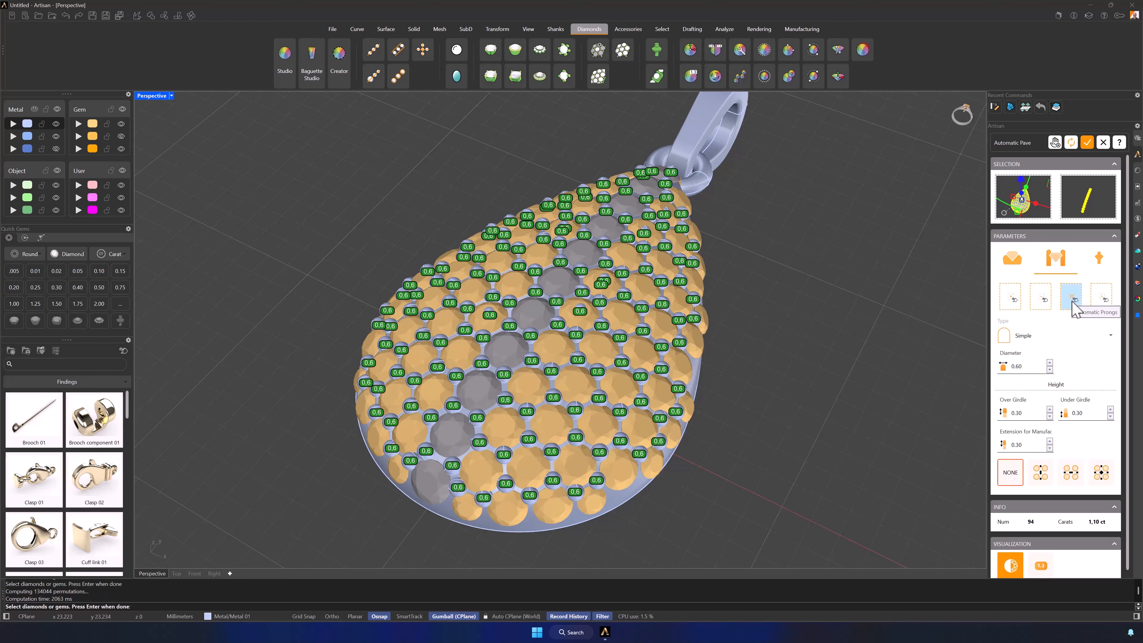
Place additional 0.60 mm prongs manually between the gems along the pendant's outer edge
click(1012, 297)
right_drag(823, 349, 627, 410)
scroll(626, 410, up, 10)
click(644, 323)
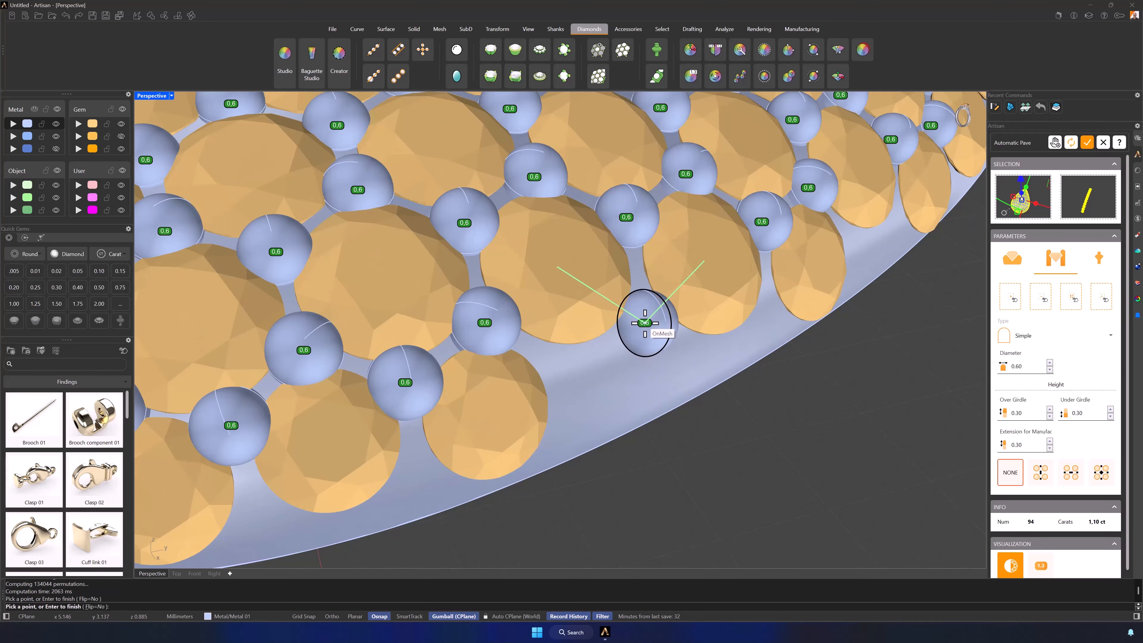
click(572, 372)
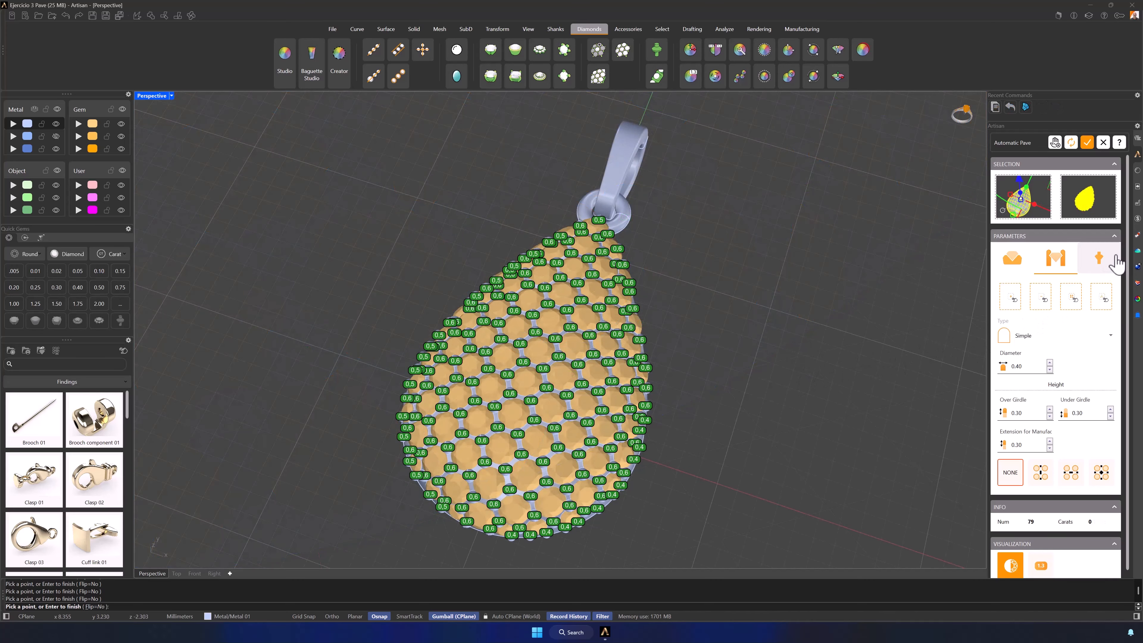
Show the Gemstone Shape cutters for the pavé and apply the gems, prongs and cutters to the pendant
click(1111, 260)
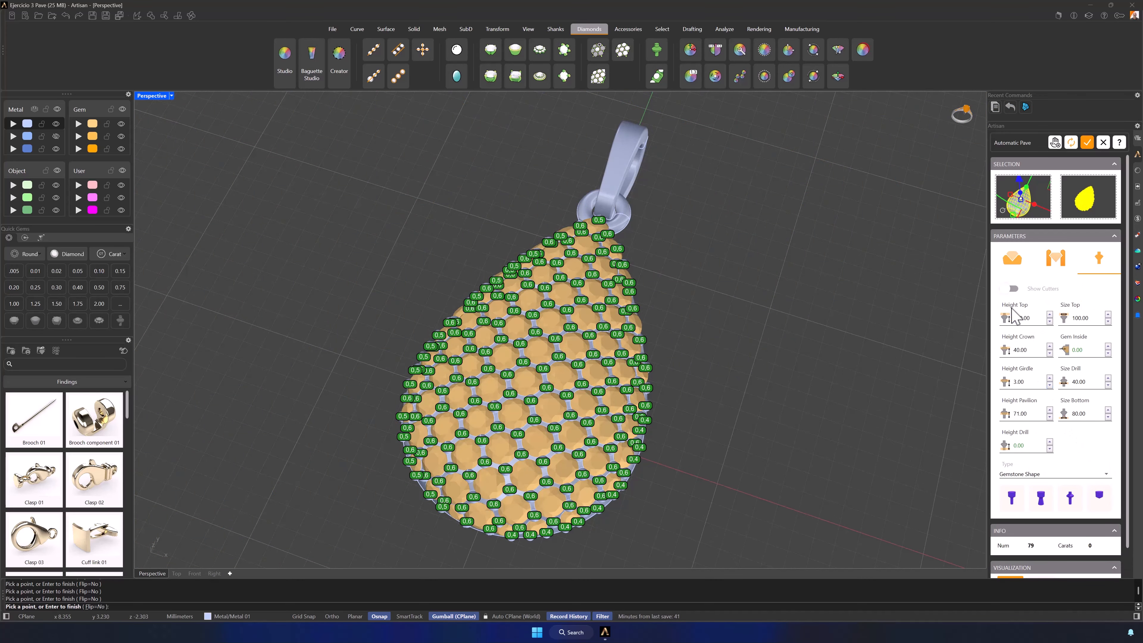
click(1008, 290)
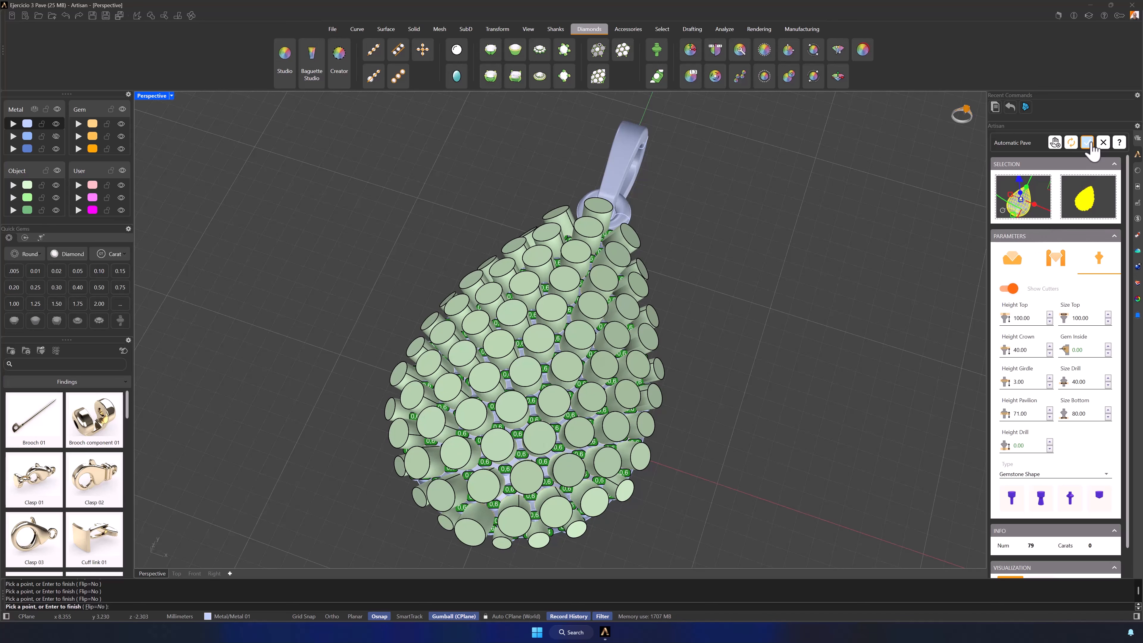
click(1087, 143)
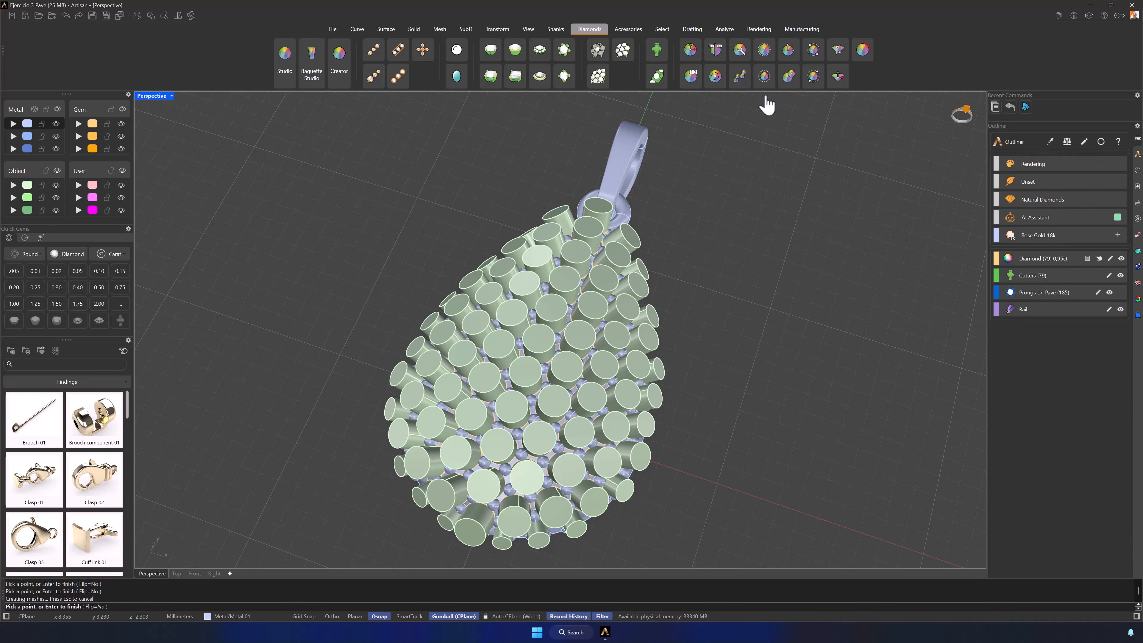
Subtract the pavé cutters from the pendant body and toggle the gem layers' visibility to inspect the seats
click(414, 29)
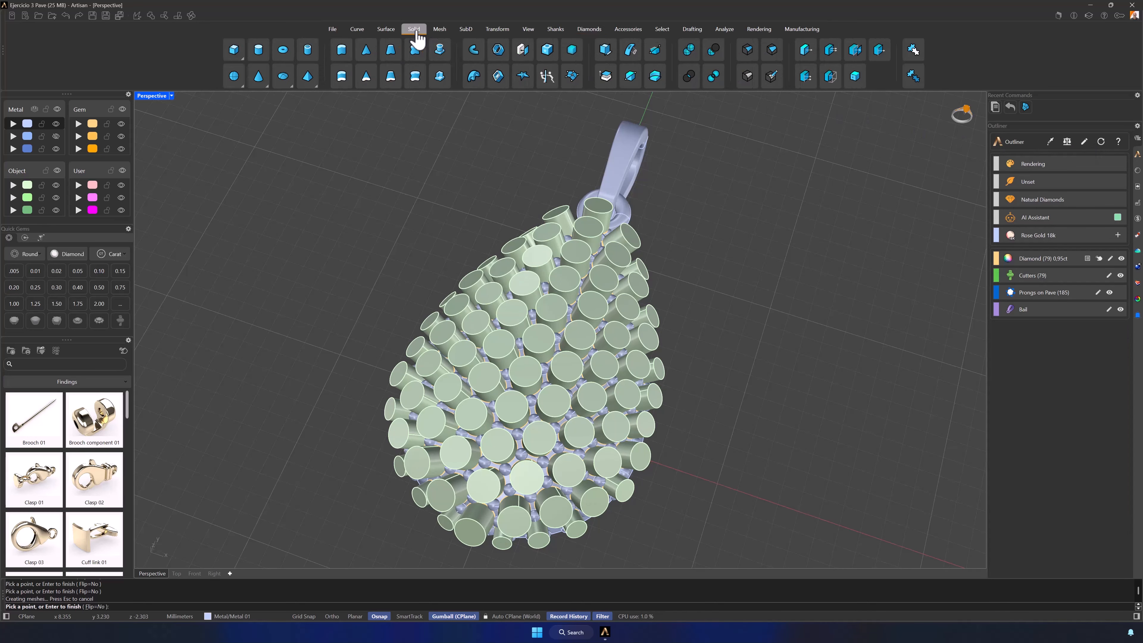
click(708, 58)
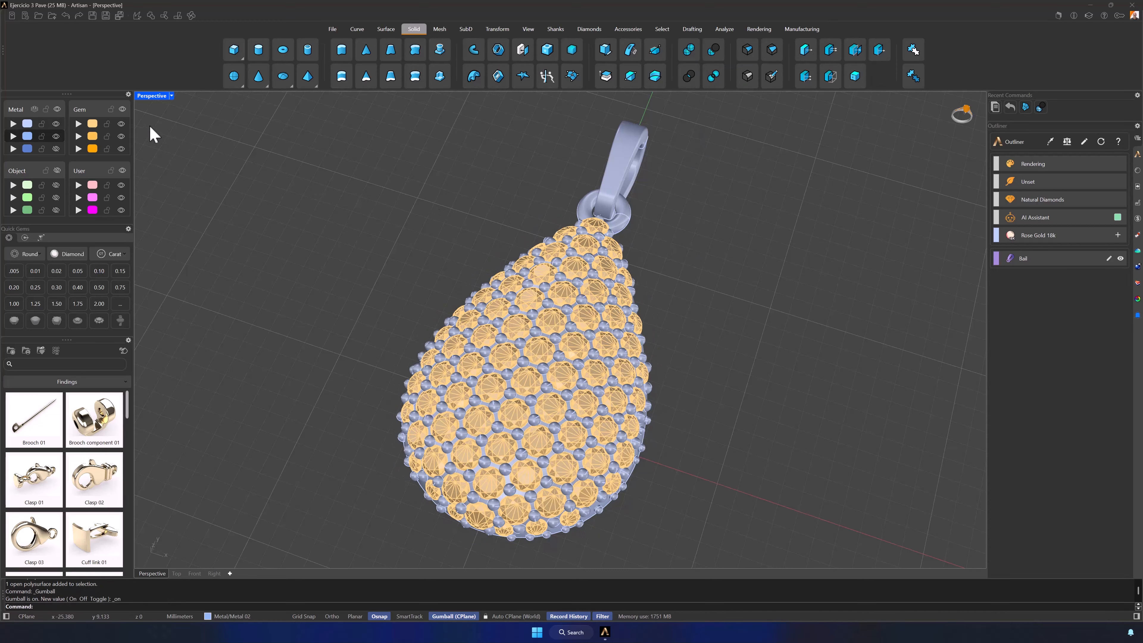
click(122, 109)
click(122, 110)
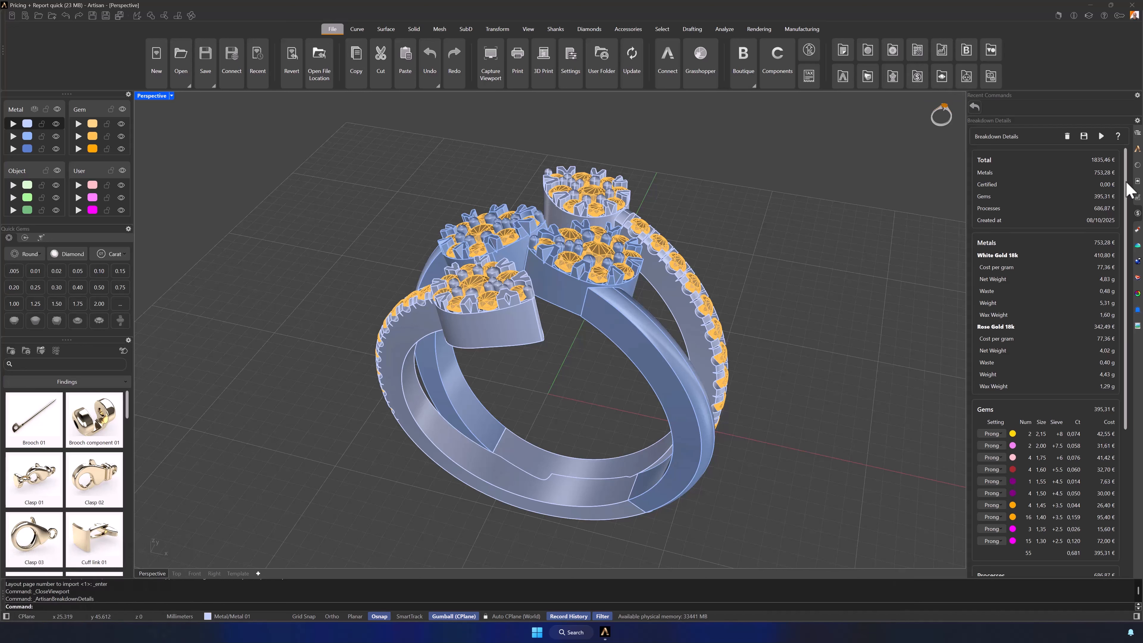
Examine the metal prices, diamond ranges, printing, casting, additional process and gem setting costs in the Breakdown Settings
mouse_move(1127, 189)
mouse_down()
mouse_move(1125, 358)
mouse_move(1116, 180)
mouse_up()
click(802, 29)
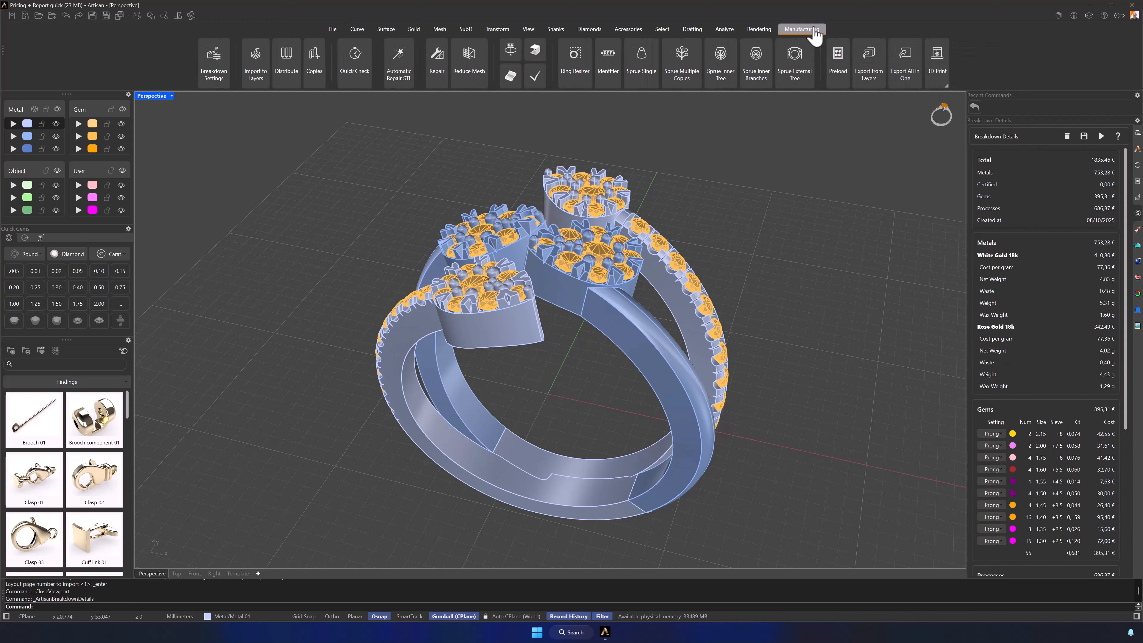
click(212, 73)
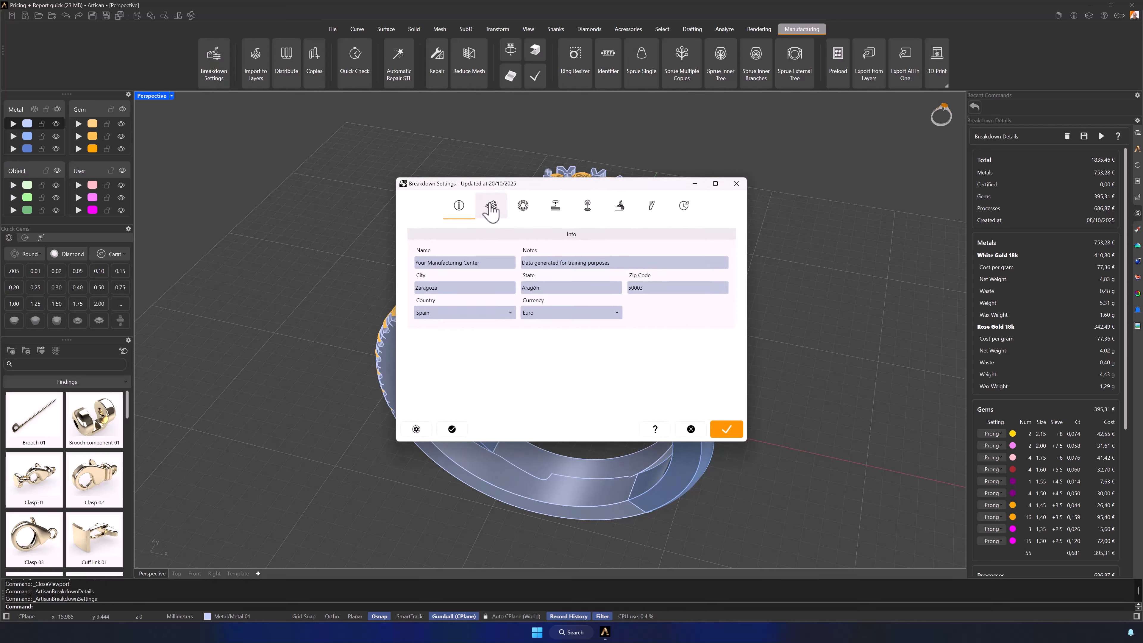
click(491, 209)
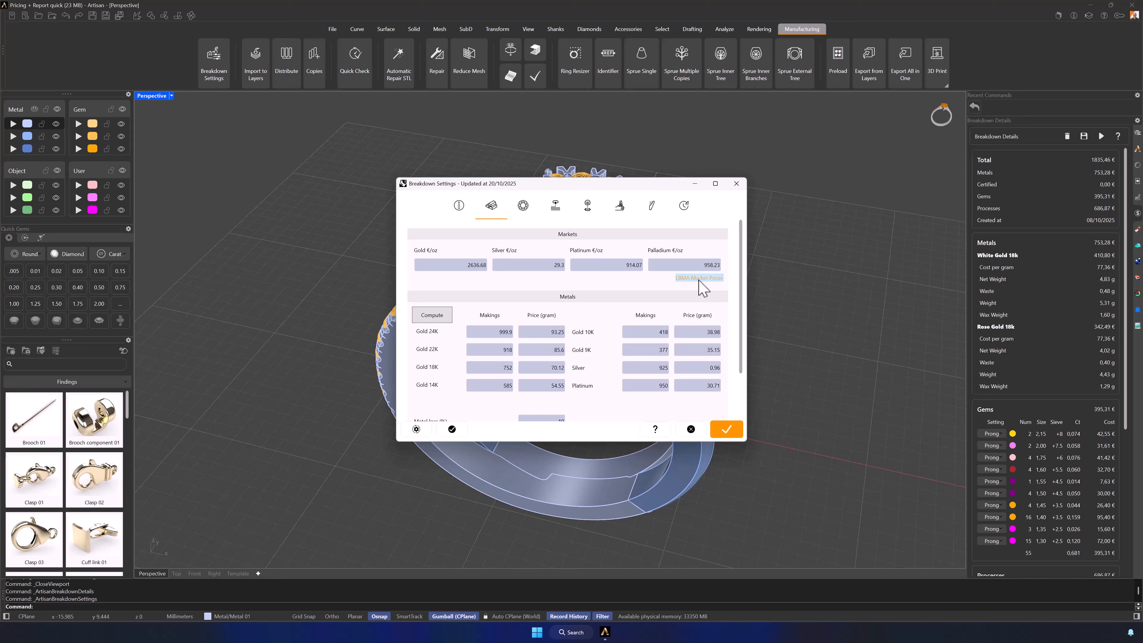
click(523, 206)
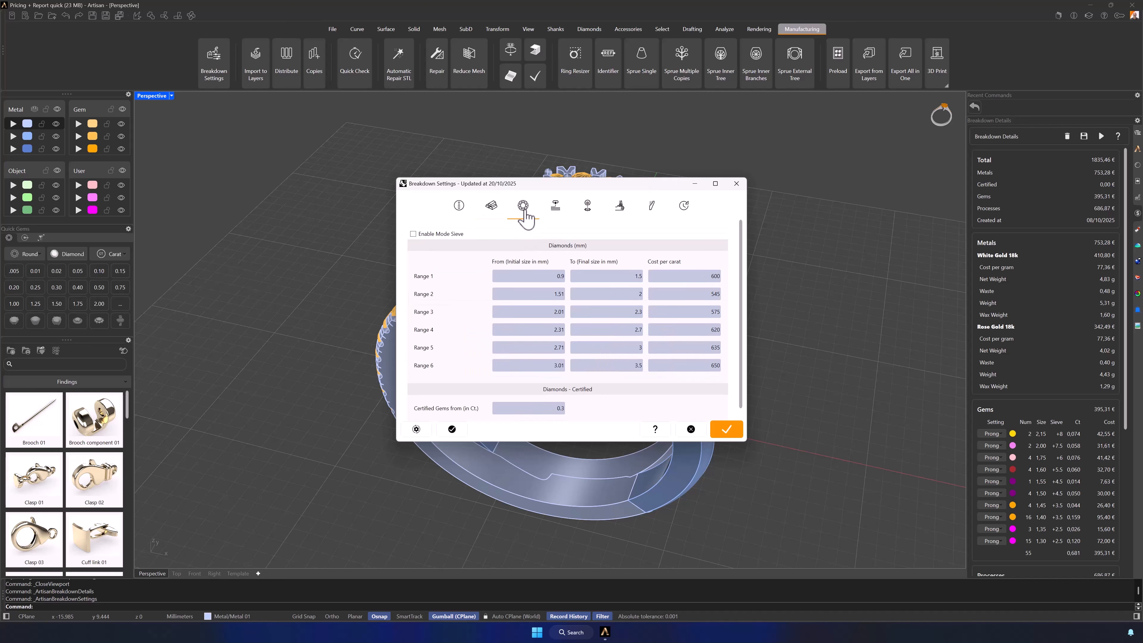
click(555, 211)
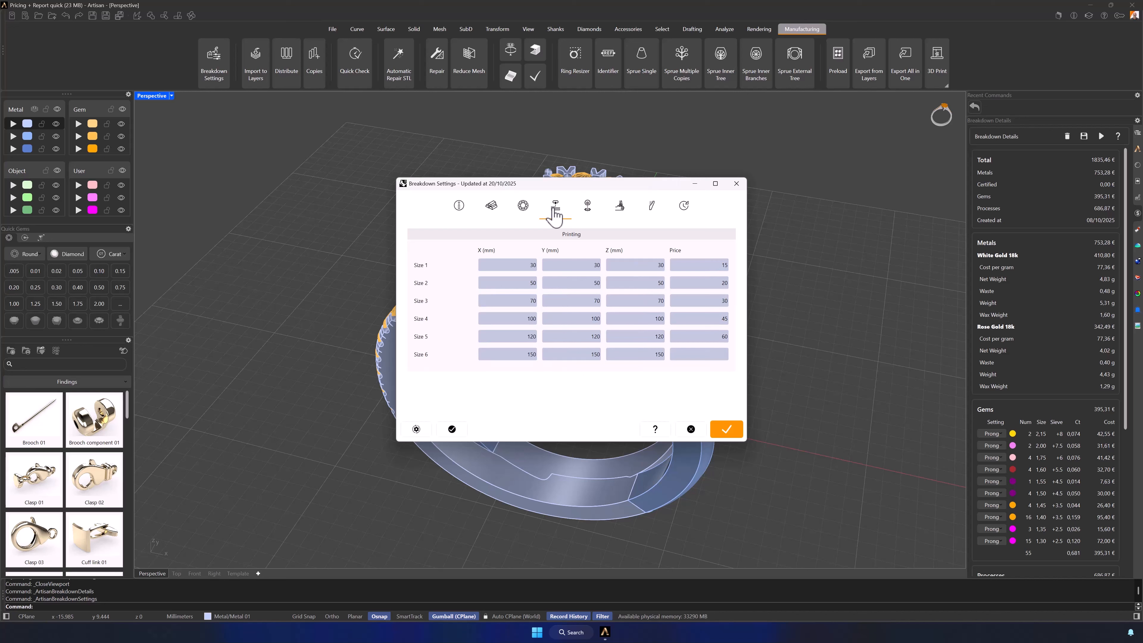
click(587, 207)
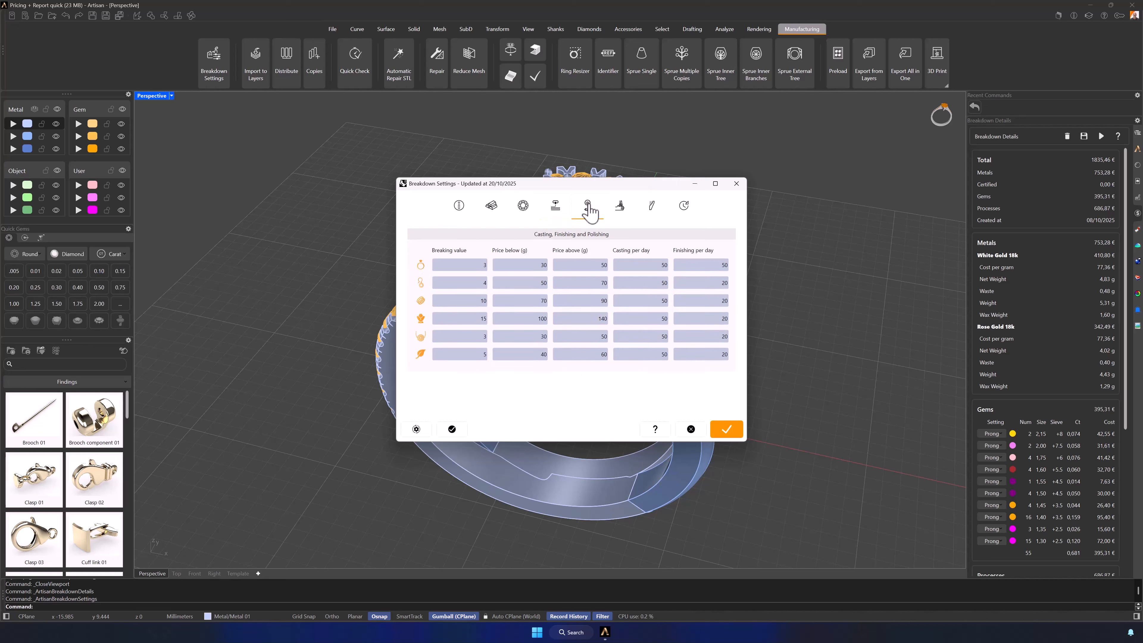
click(620, 210)
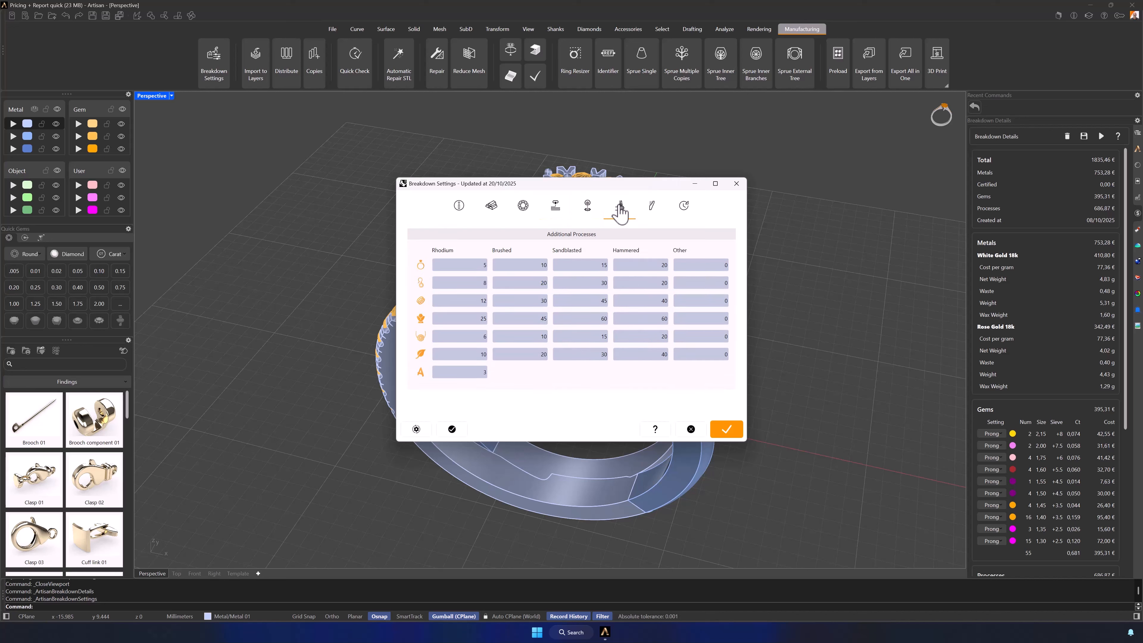
click(653, 208)
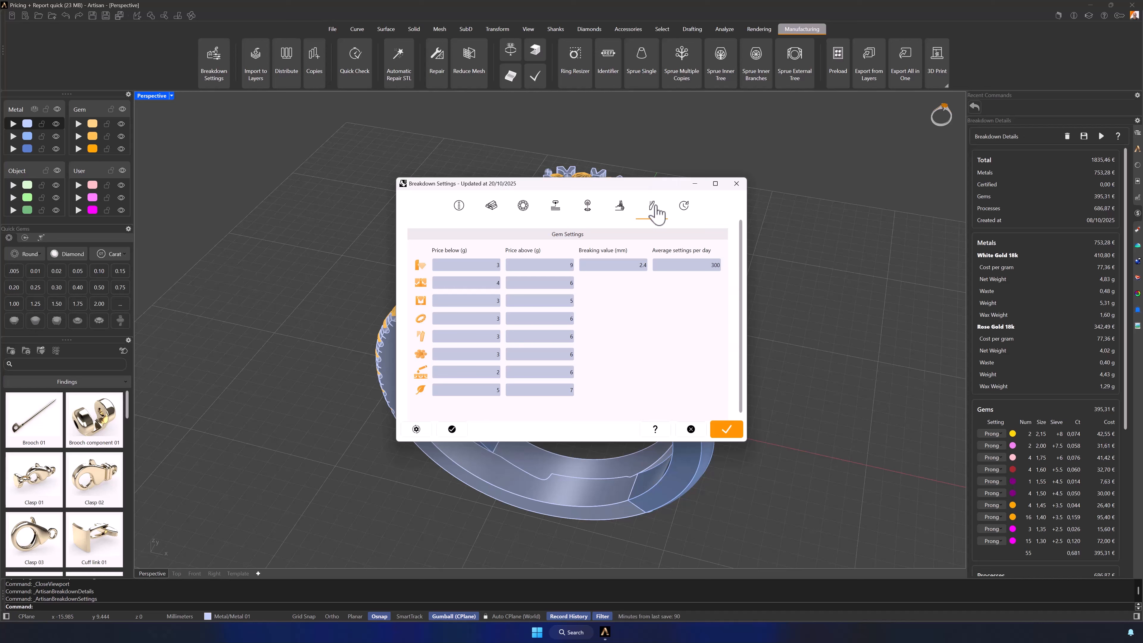
click(683, 207)
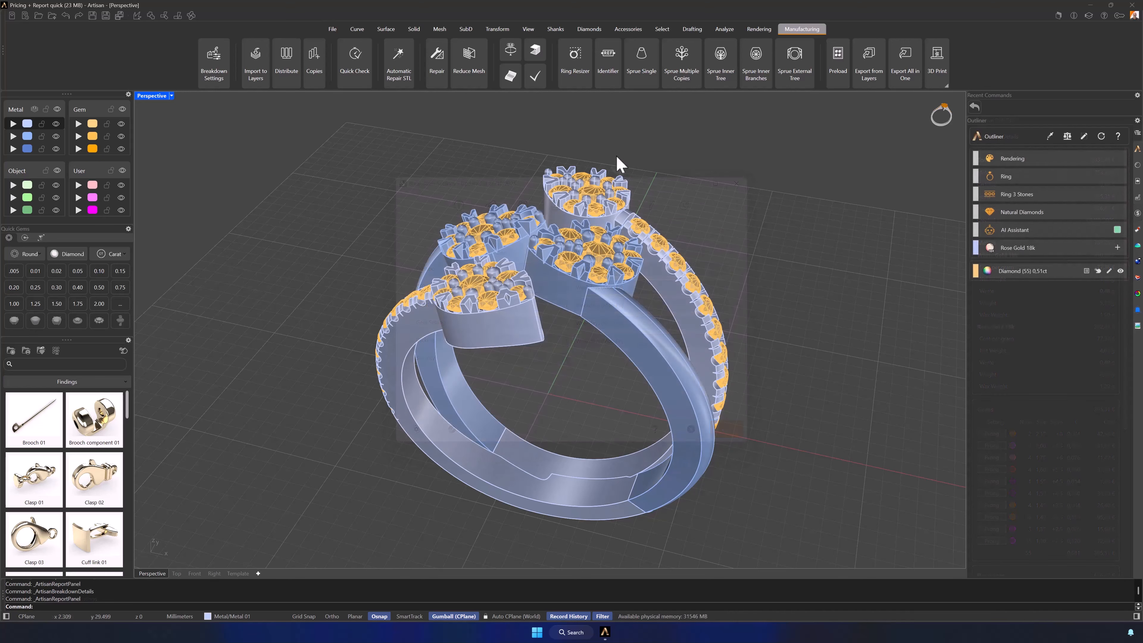
Generate a new cost breakdown for the ring and review its metal, gem and process costs
click(332, 29)
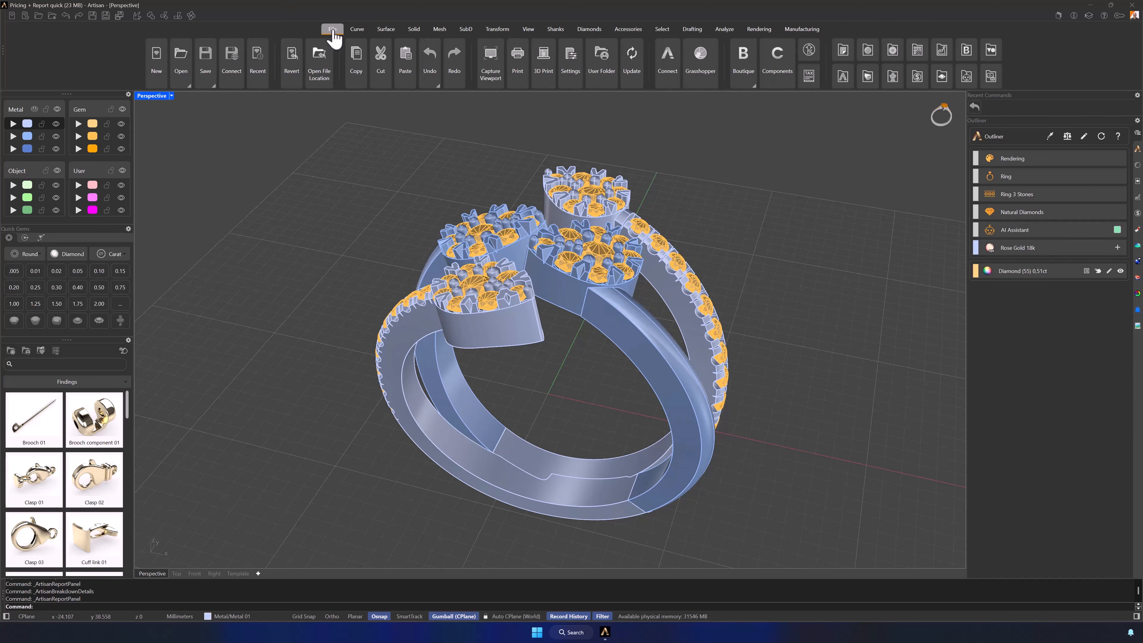
click(912, 81)
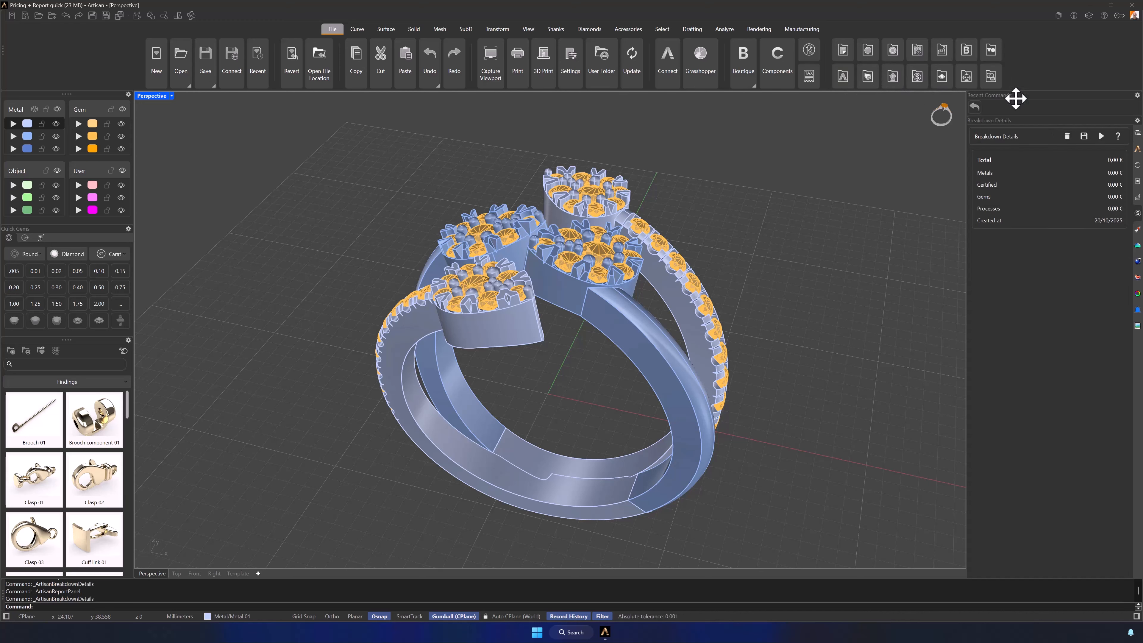
click(1100, 136)
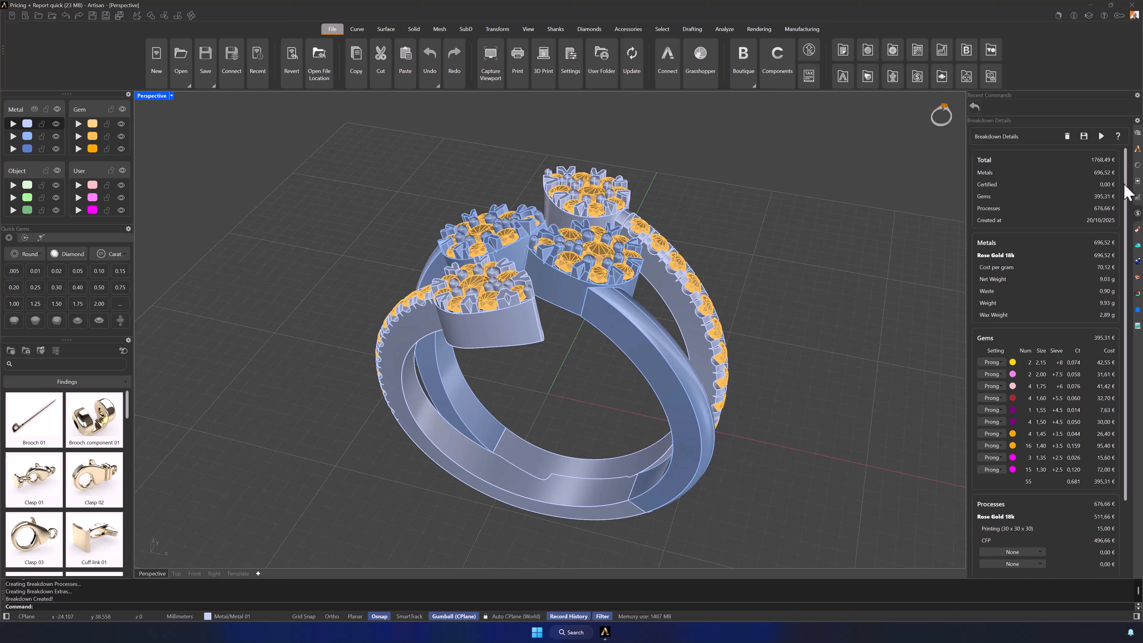
mouse_move(1126, 220)
mouse_down()
mouse_move(1134, 286)
mouse_move(1135, 223)
mouse_up()
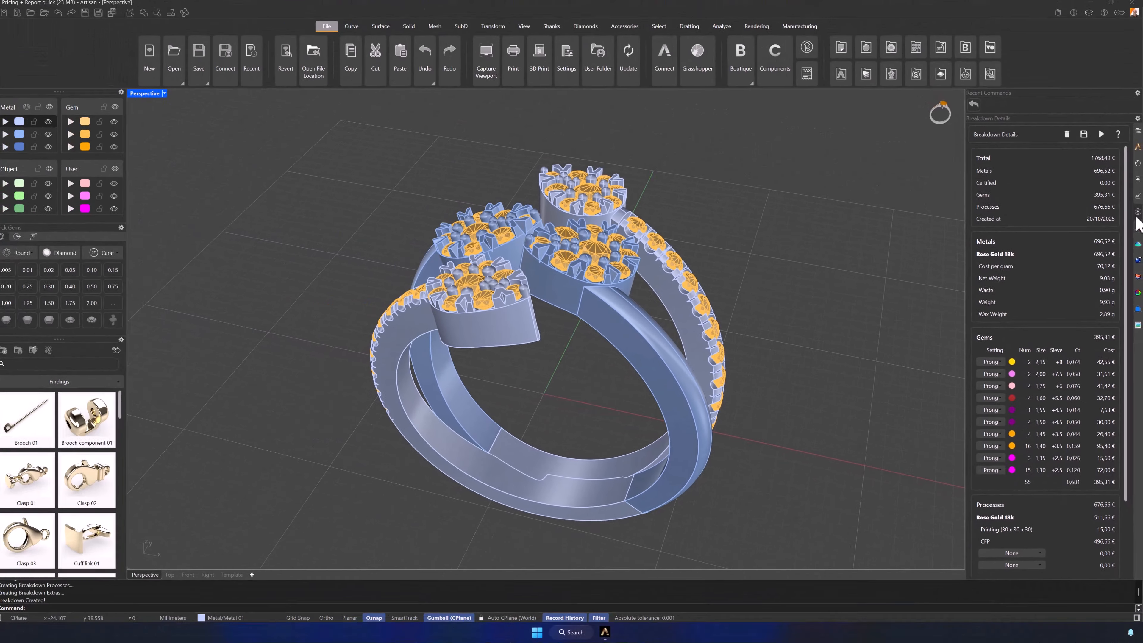
Generate a report with the client ID, PO number, style RA#1528, CAD designer's name and description "Two gold tones ring with diamonds."
click(941, 77)
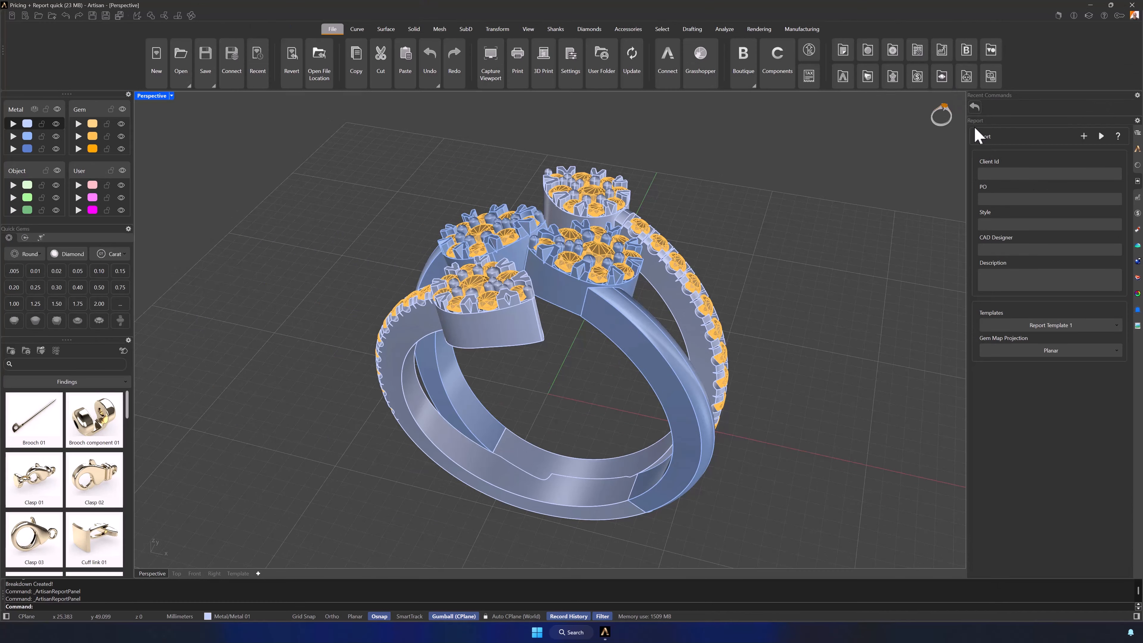
click(1002, 175)
text(RhinoA)
text(PO-123546)
key(Tab)
text(Joan)
text(Two gold tones ring wi)
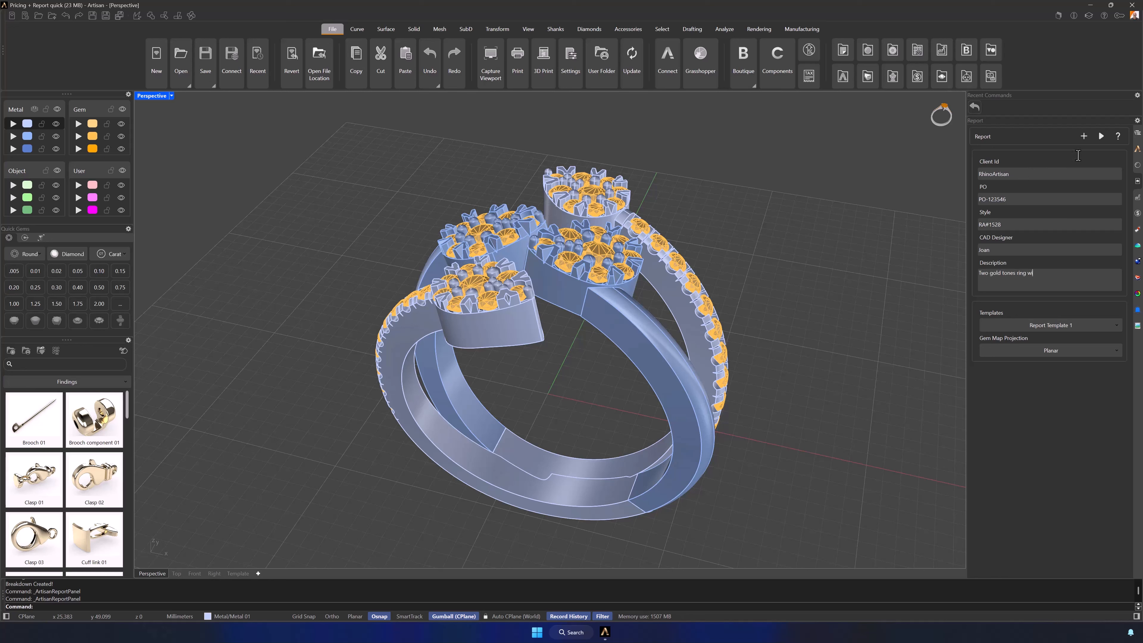
text(th diamonds.)
click(1101, 137)
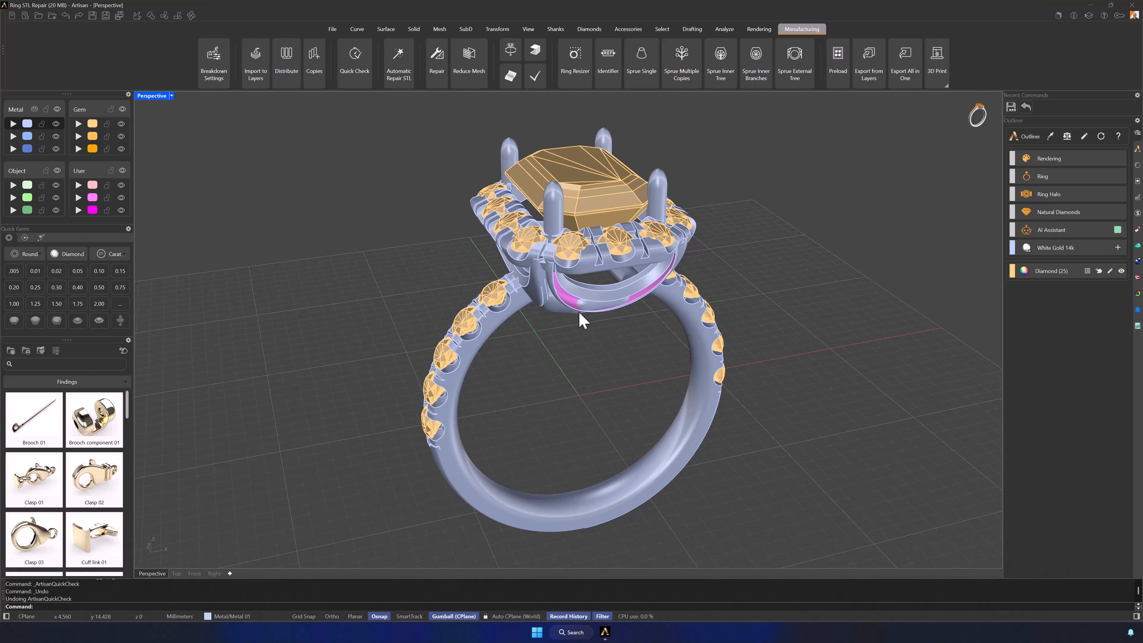
Run Quick Check on the halo ring's metal meshes to test them for printability
click(366, 77)
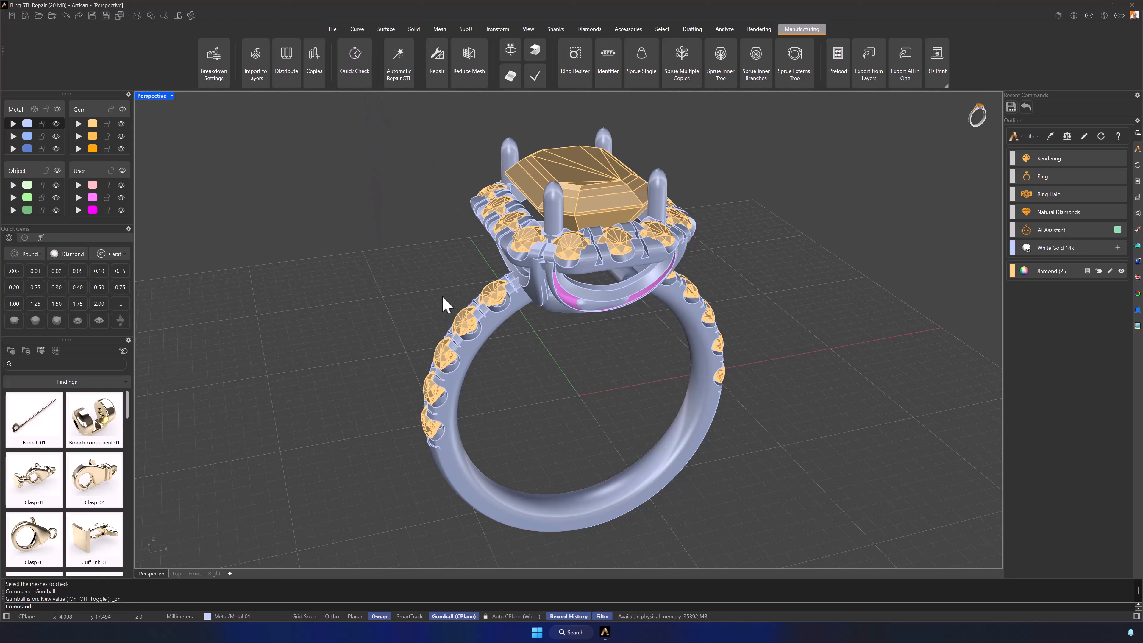
click(497, 333)
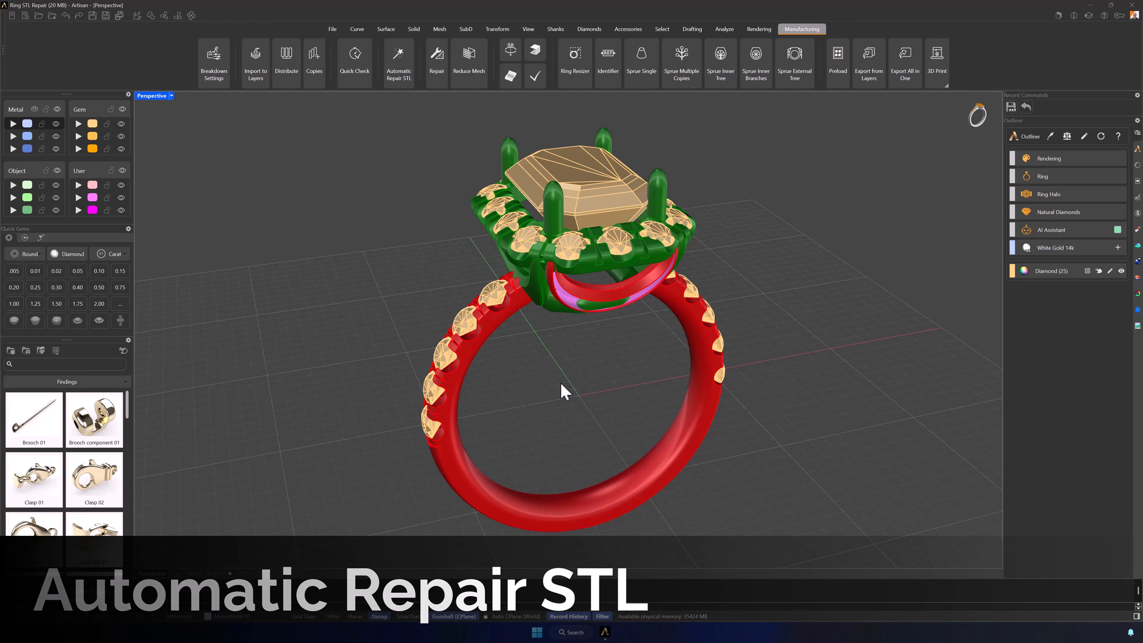
Set up Automatic Repair with precision 0.010 and custom meshing settings, using 0.000 for minimum edge length, maximum edge length and refinement
click(398, 72)
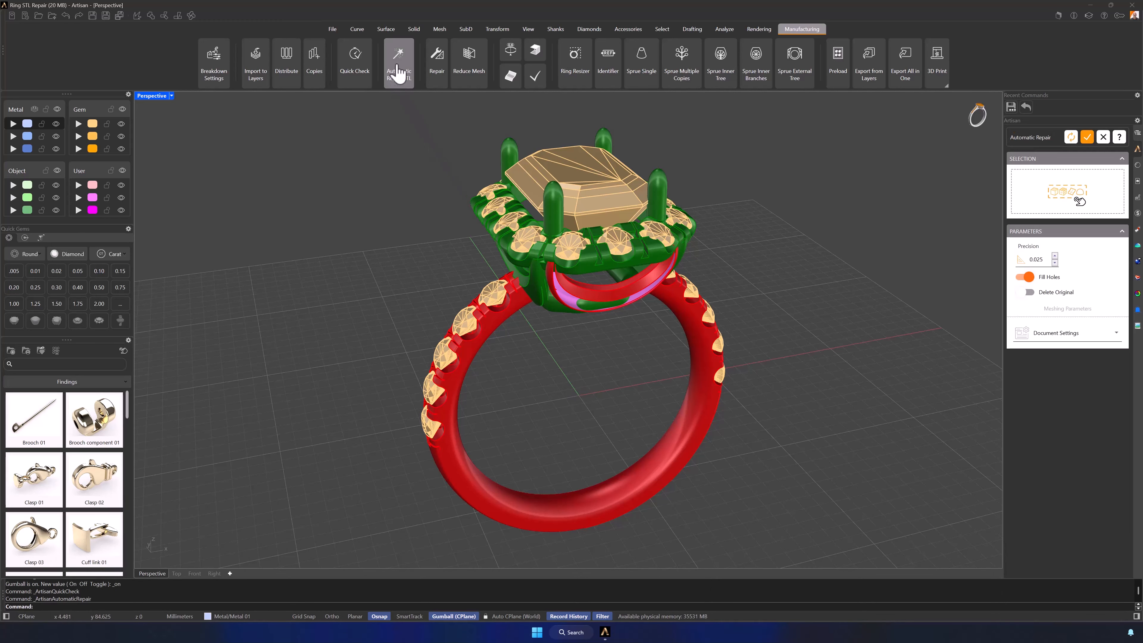
double_click(1038, 259)
text(0.010)
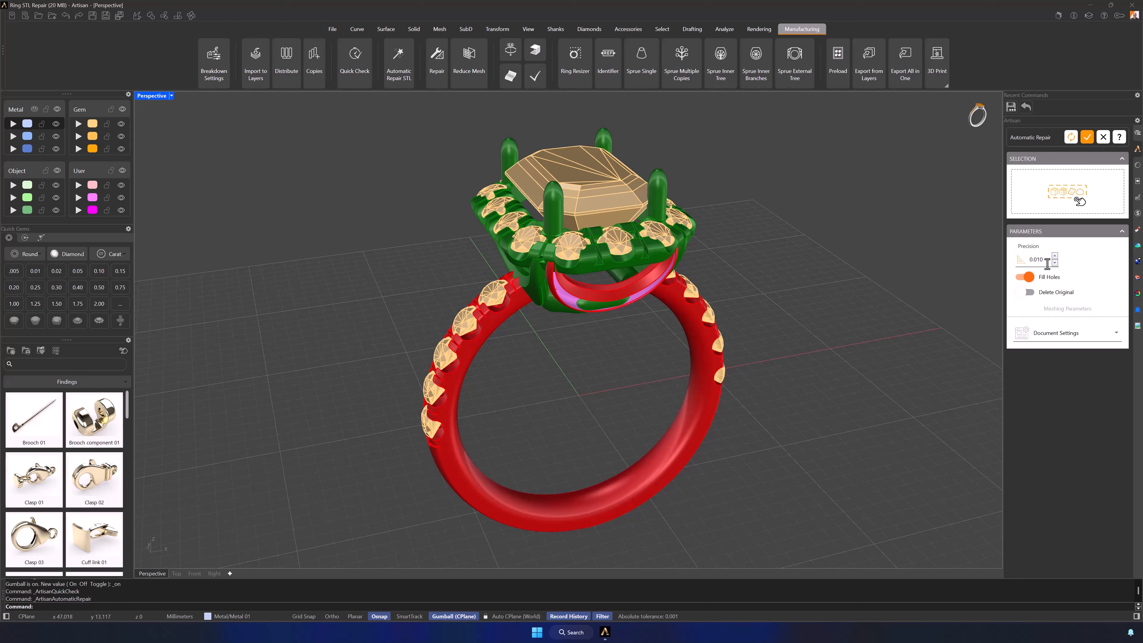
click(1119, 338)
click(1089, 378)
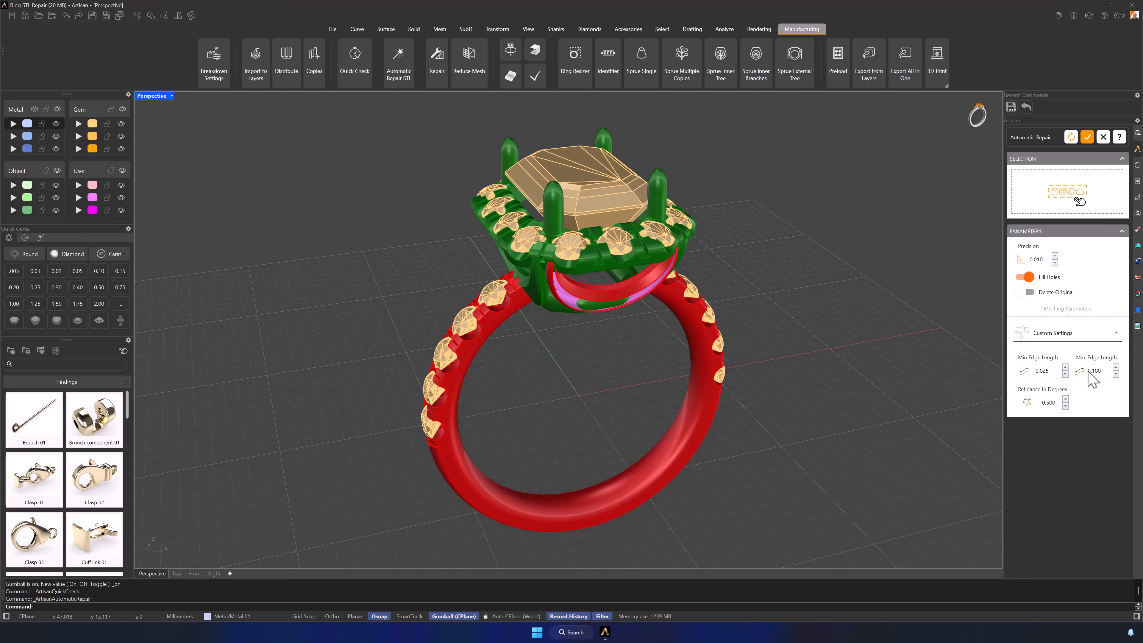
double_click(1051, 368)
click(1063, 373)
click(1114, 373)
Apply the automatic repair to the open shank and under-halo rail meshes, and recheck them with Quick Check
click(700, 424)
shift+click(596, 299)
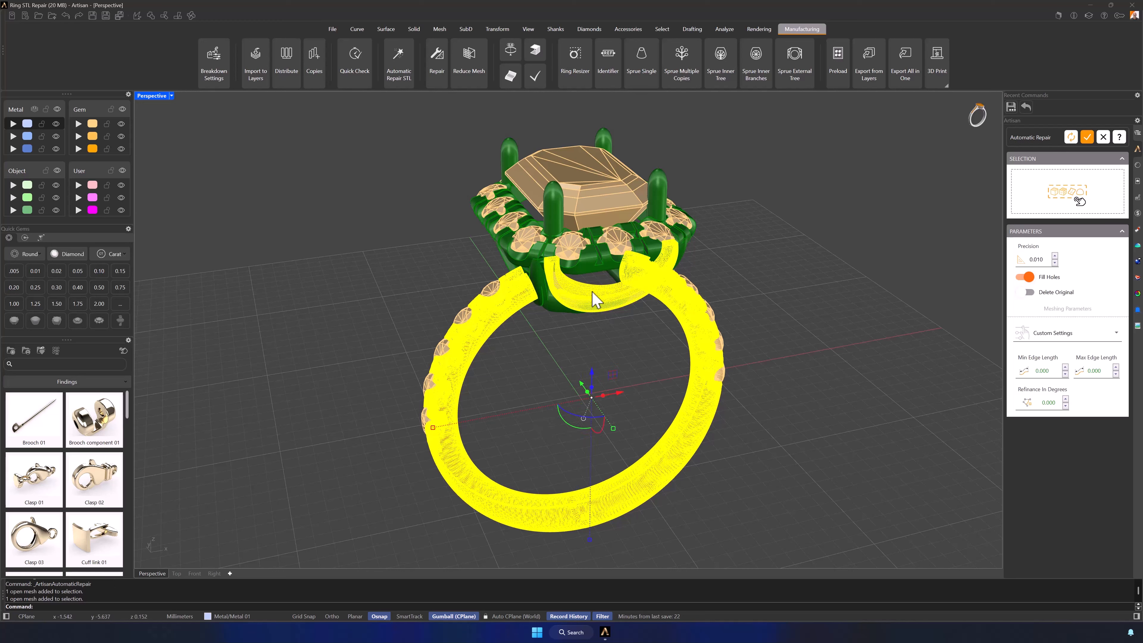
key(Return)
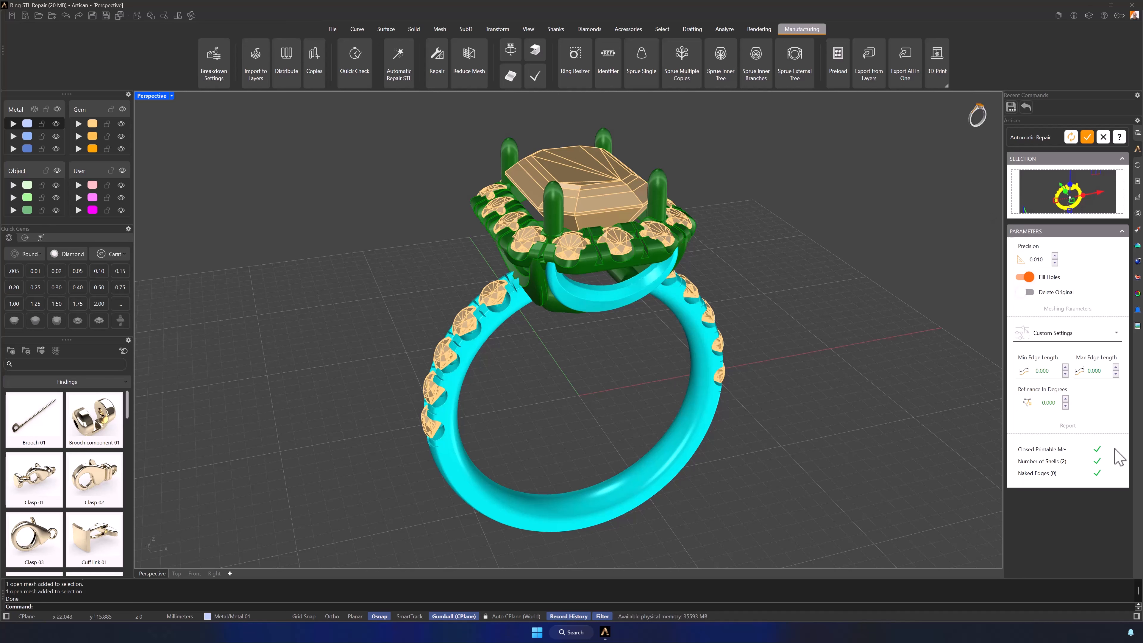
click(1087, 137)
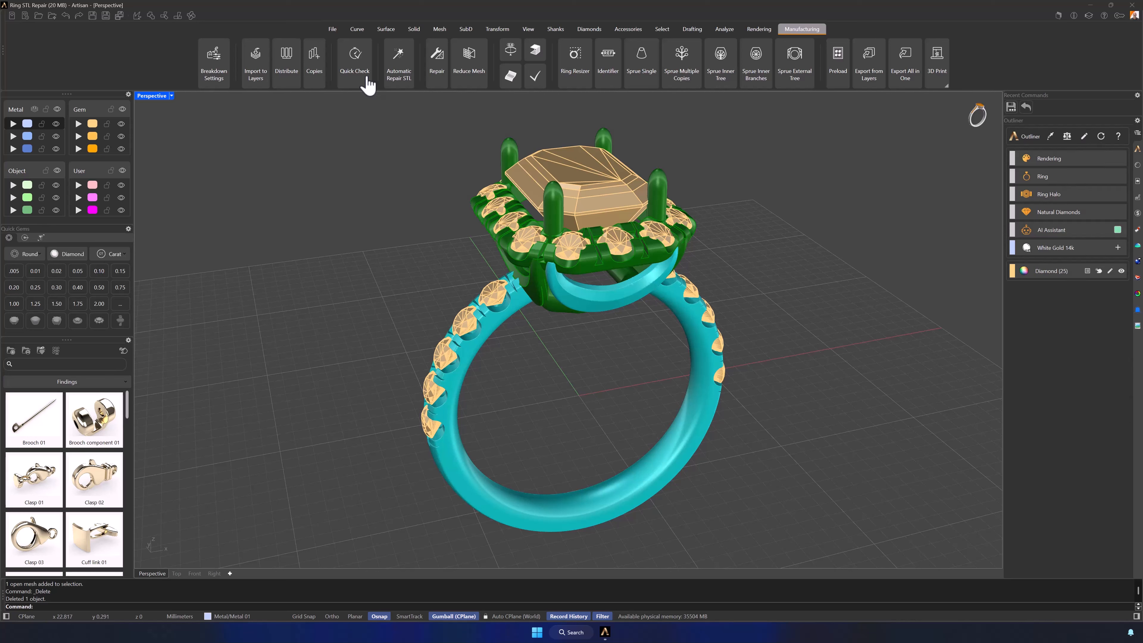
click(357, 85)
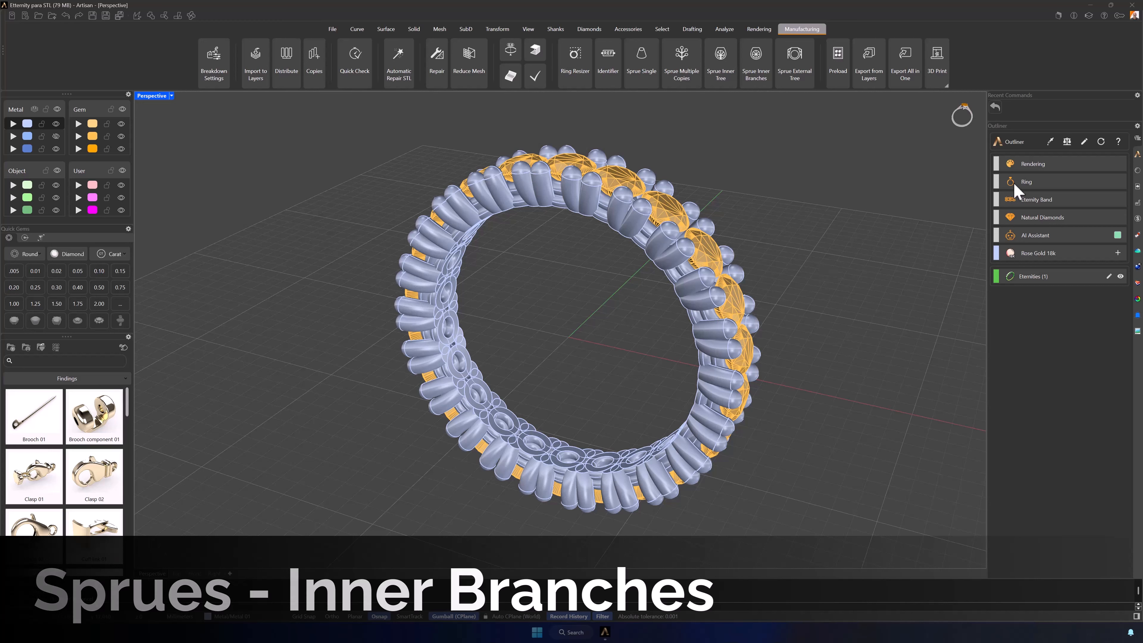
Switch the eternity ring between Manufacturing and Rendering modes to compare its prongs, ending in Manufacturing
click(1040, 167)
click(1040, 185)
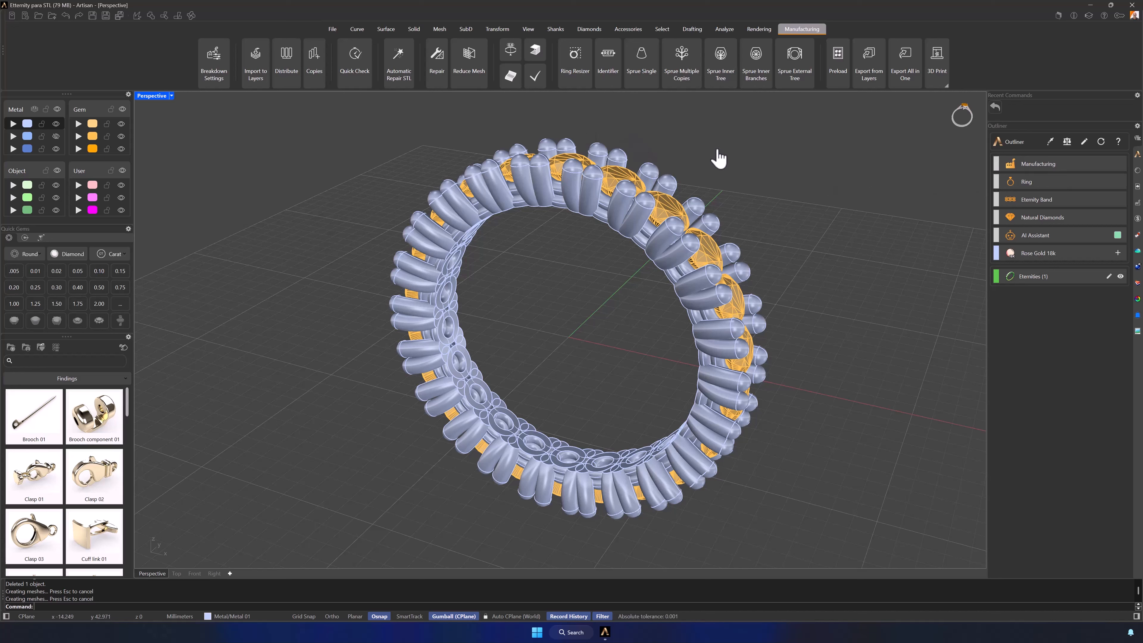
click(1035, 165)
click(1039, 176)
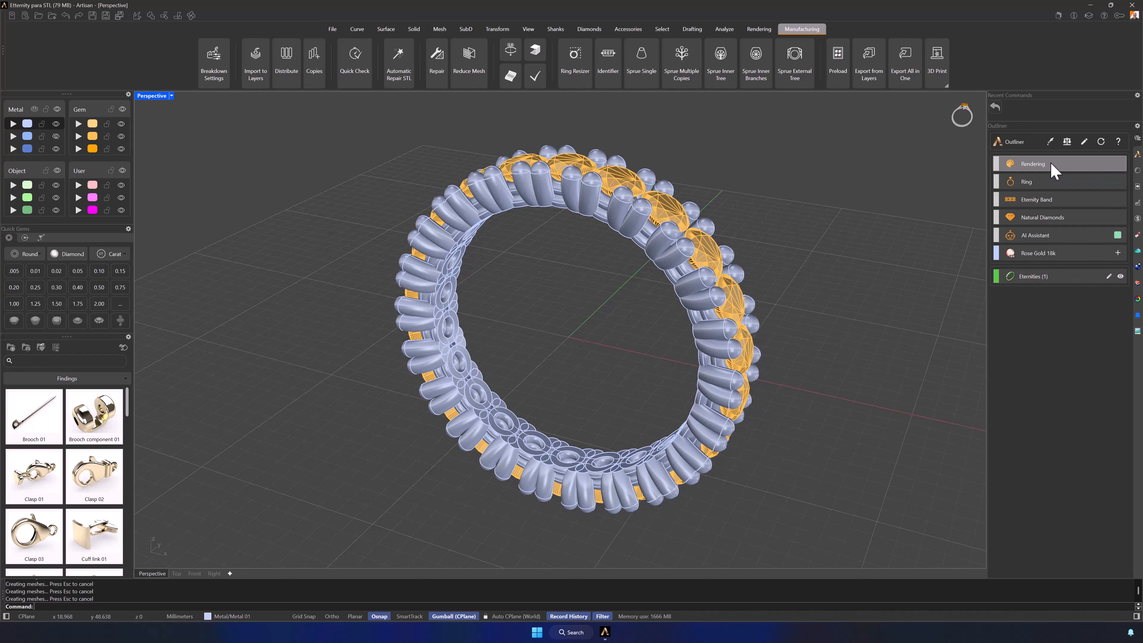
click(1052, 165)
click(1054, 176)
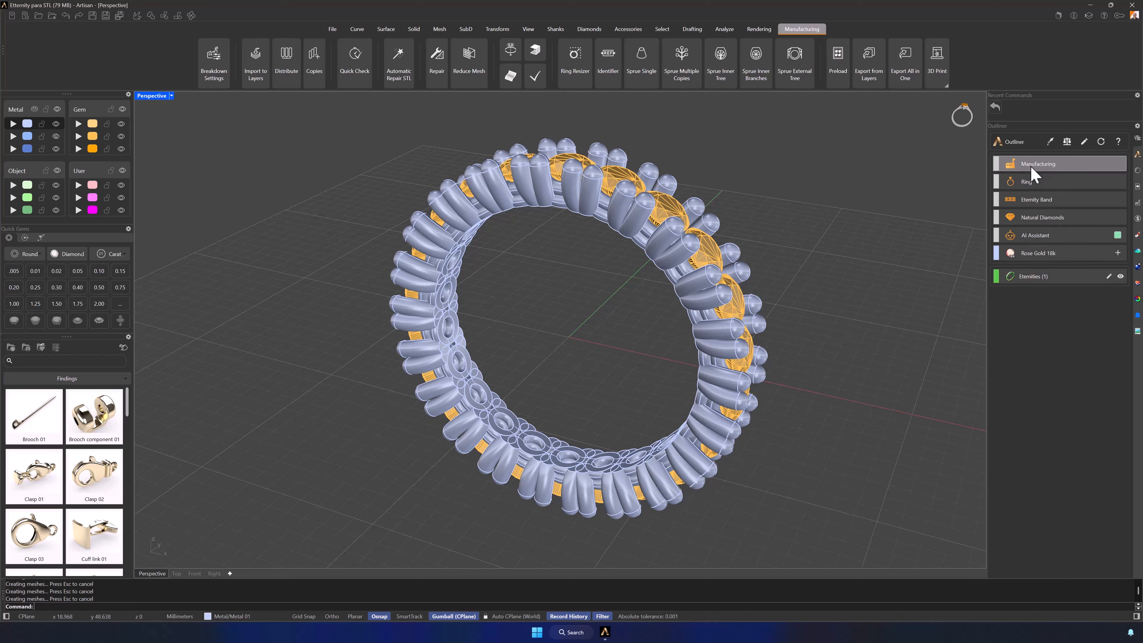
Hide the gems and set up Sprue Inner Branches for the eternity ring with height 0.00, center 2.00, contact 1.00 and Quad symmetry
click(756, 67)
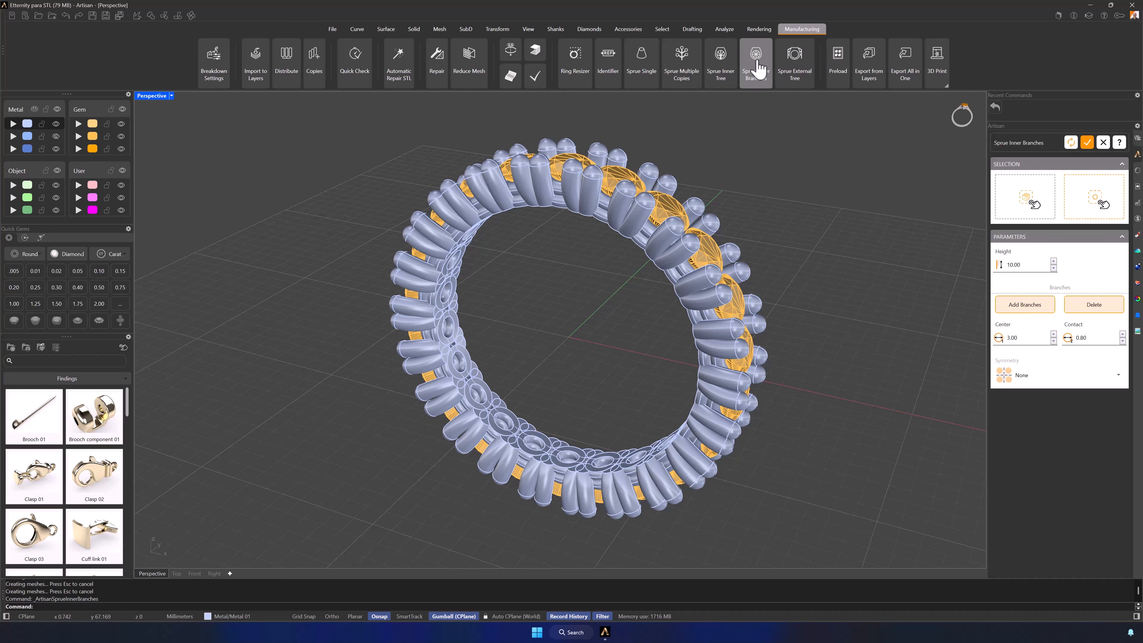
click(122, 109)
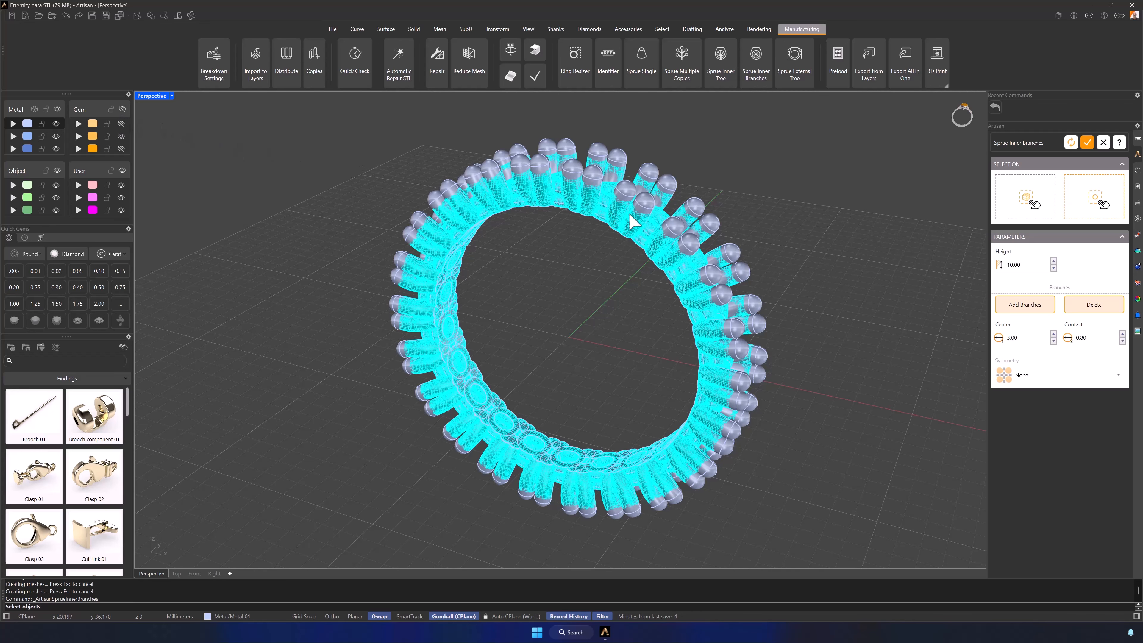
click(635, 220)
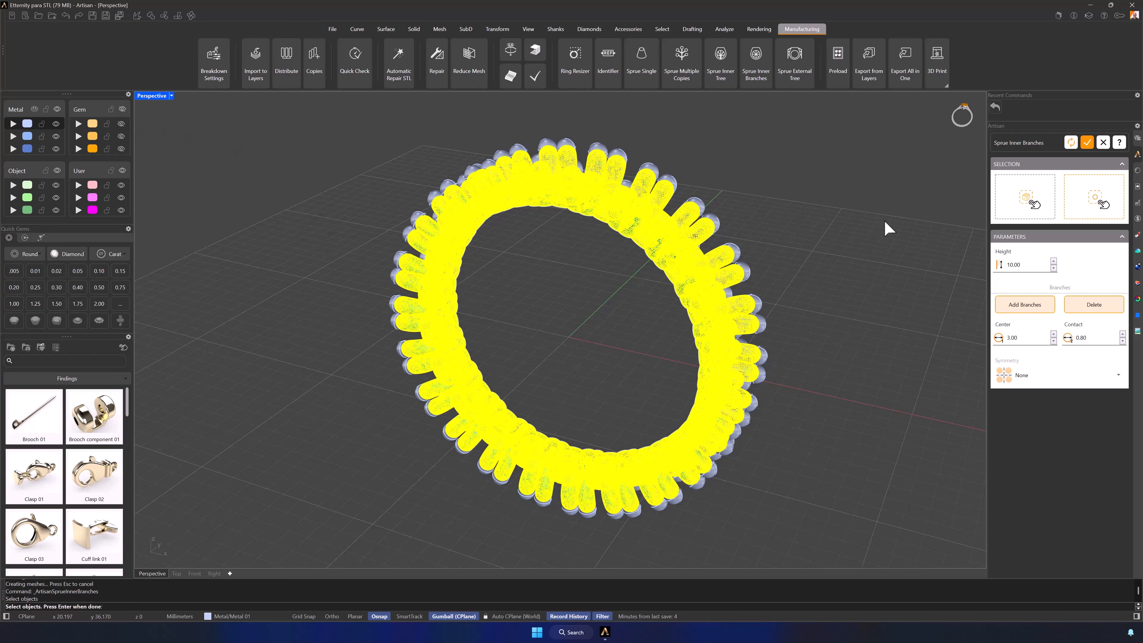
double_click(1036, 337)
text(2)
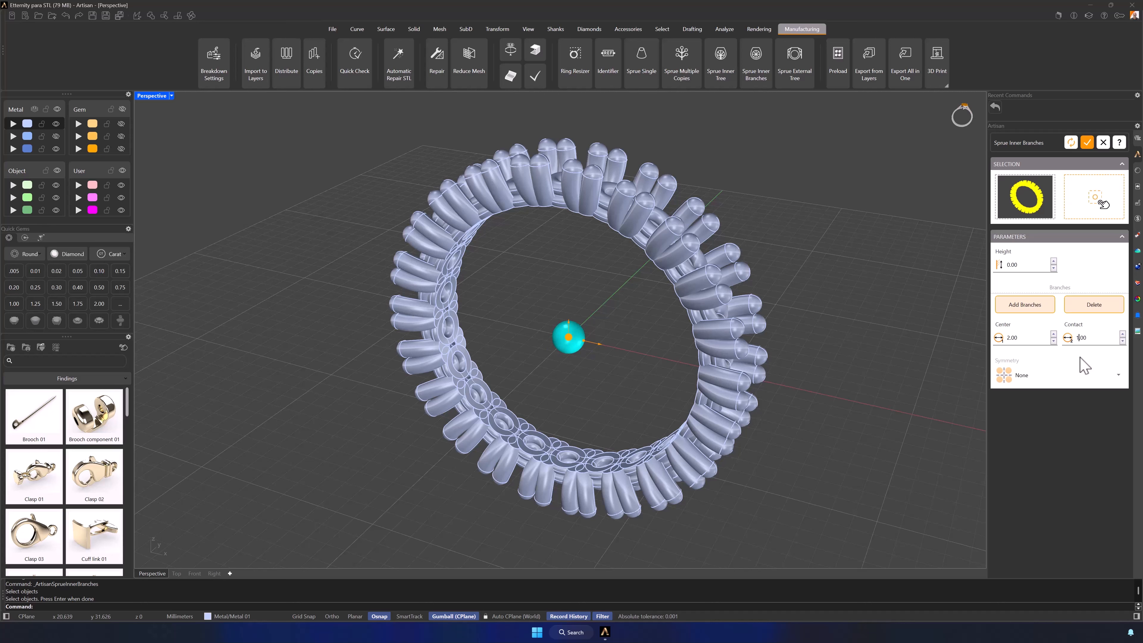
click(1104, 376)
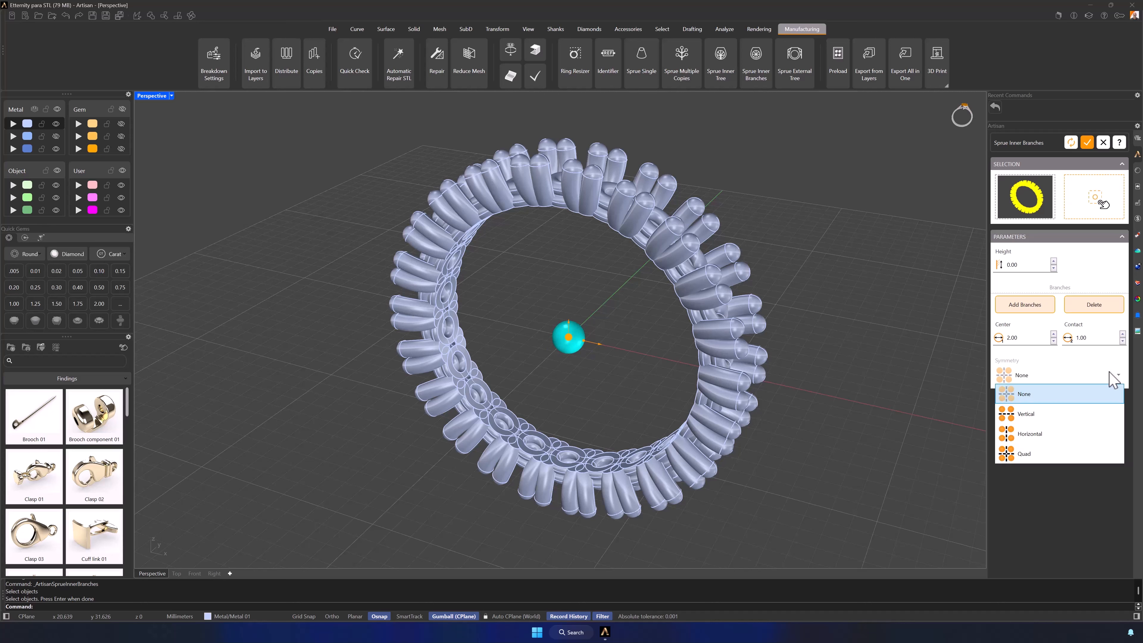
click(1070, 454)
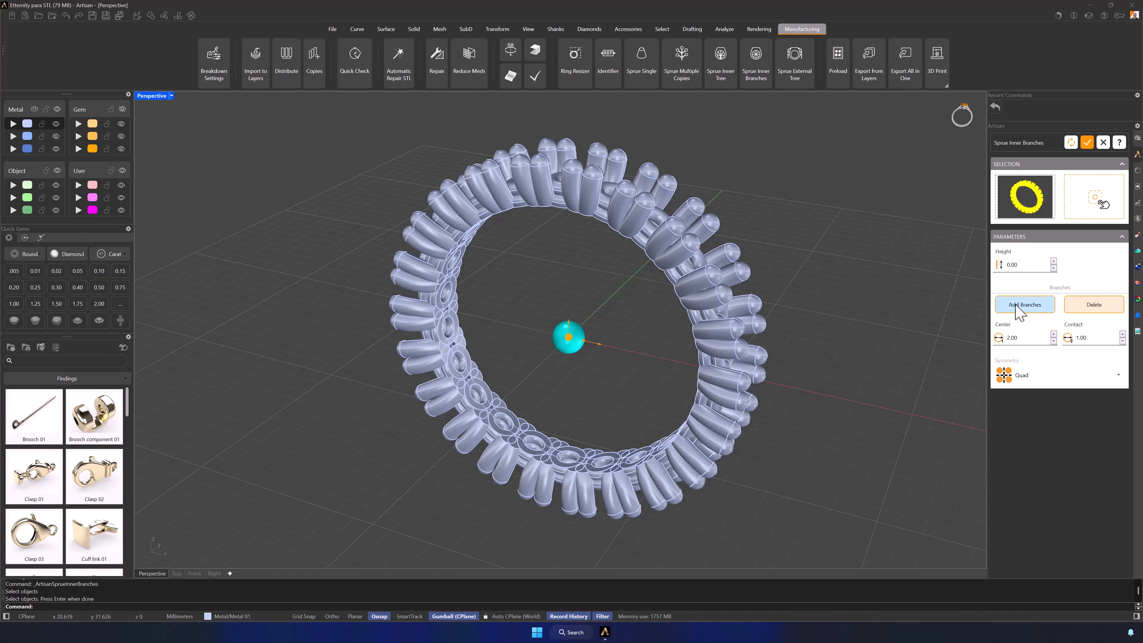
Add an inner sprue branch from the centre sphere to a prong base on the eternity ring's upper inner surface
right_drag(498, 271, 485, 232)
scroll(490, 240, up, 6)
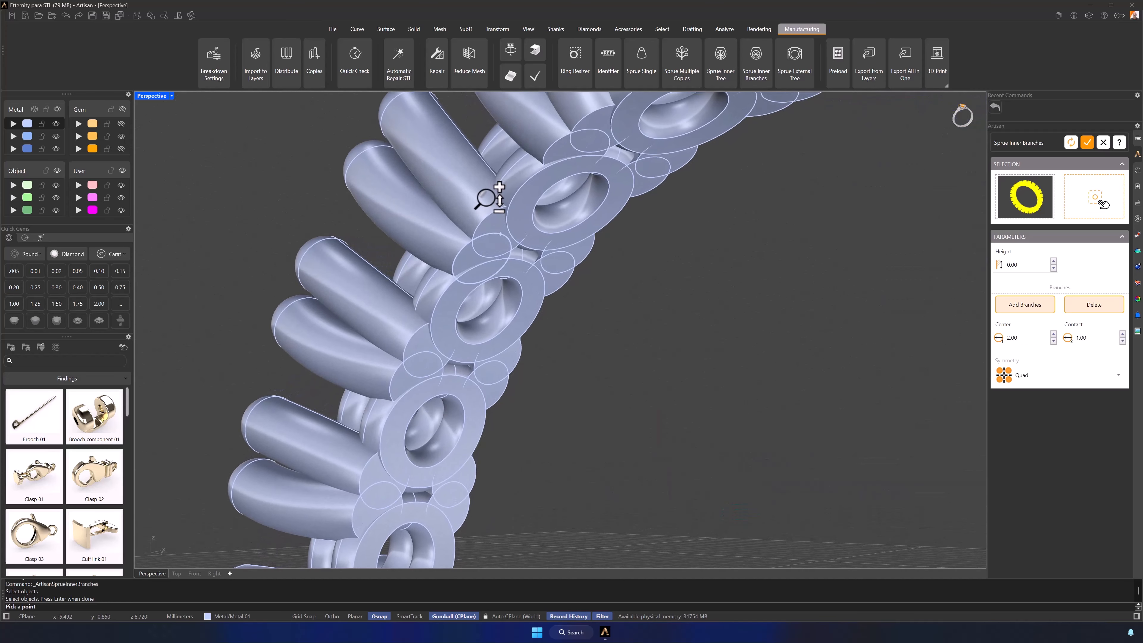
click(491, 248)
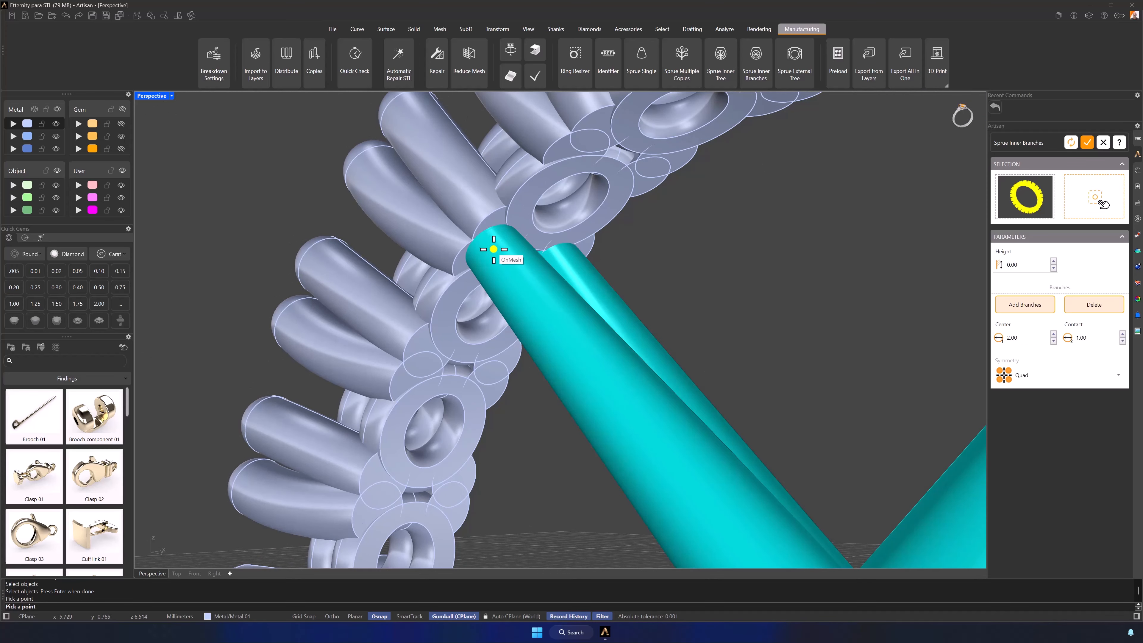
scroll(587, 358, down, 8)
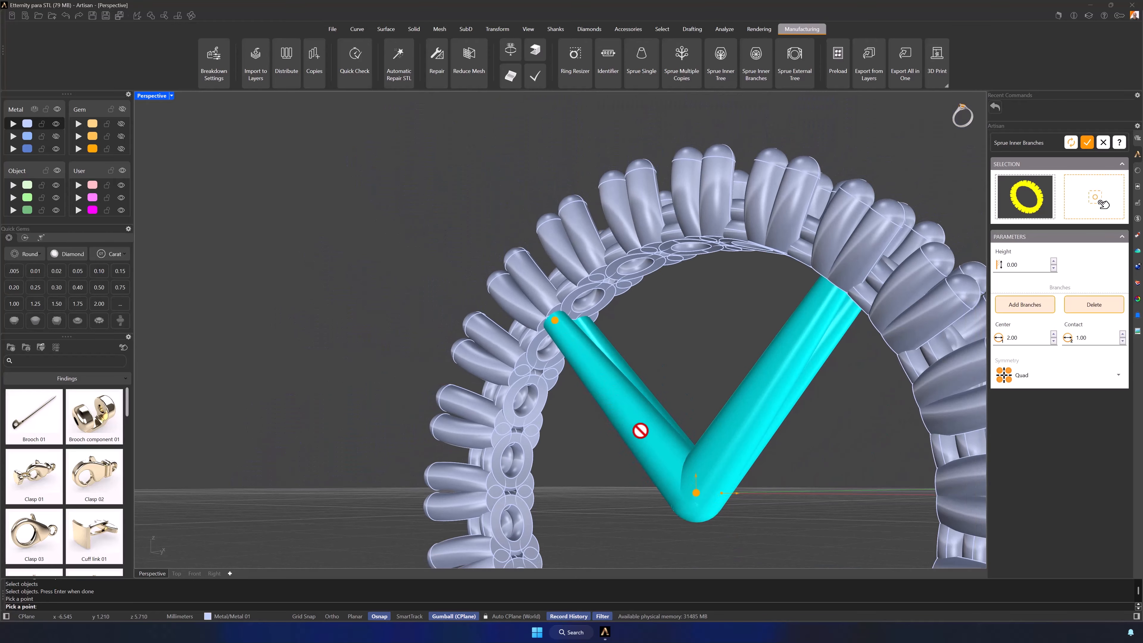
Add a second inner sprue branch from the centre sphere to the eternity ring's lower inner surface
shift+right_drag(640, 431, 526, 403)
scroll(464, 357, up, 8)
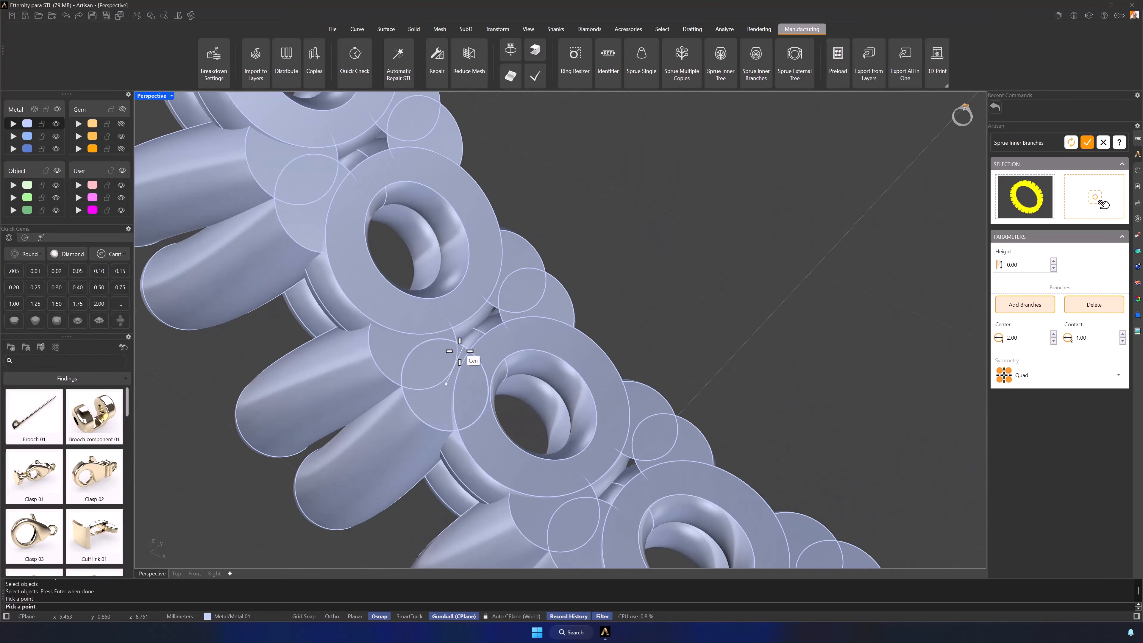
click(432, 363)
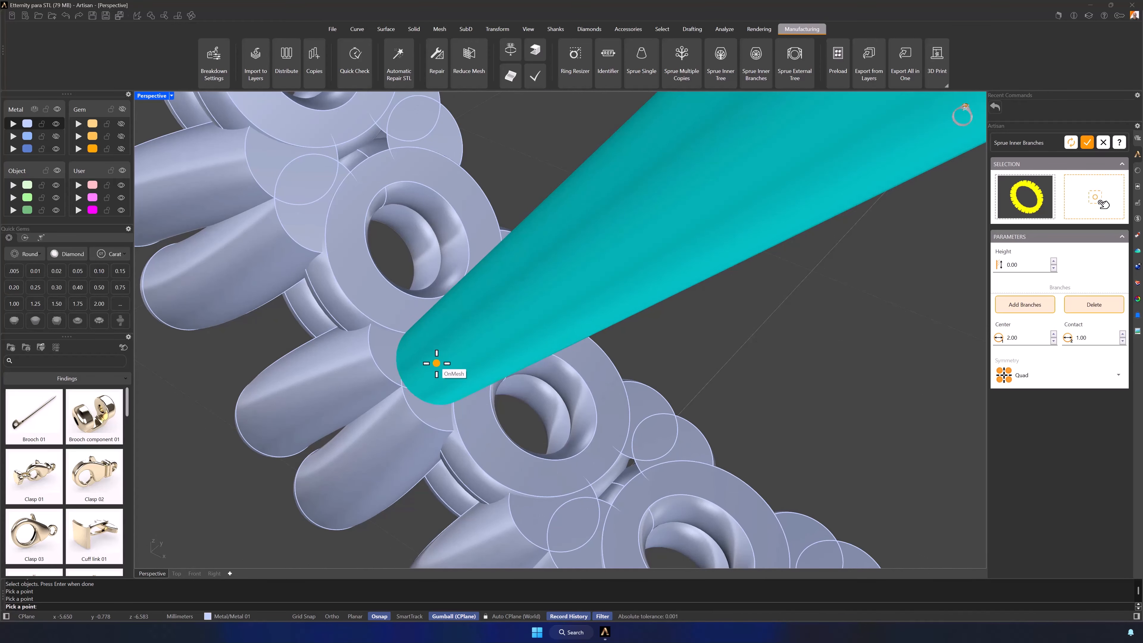
scroll(435, 367, down, 8)
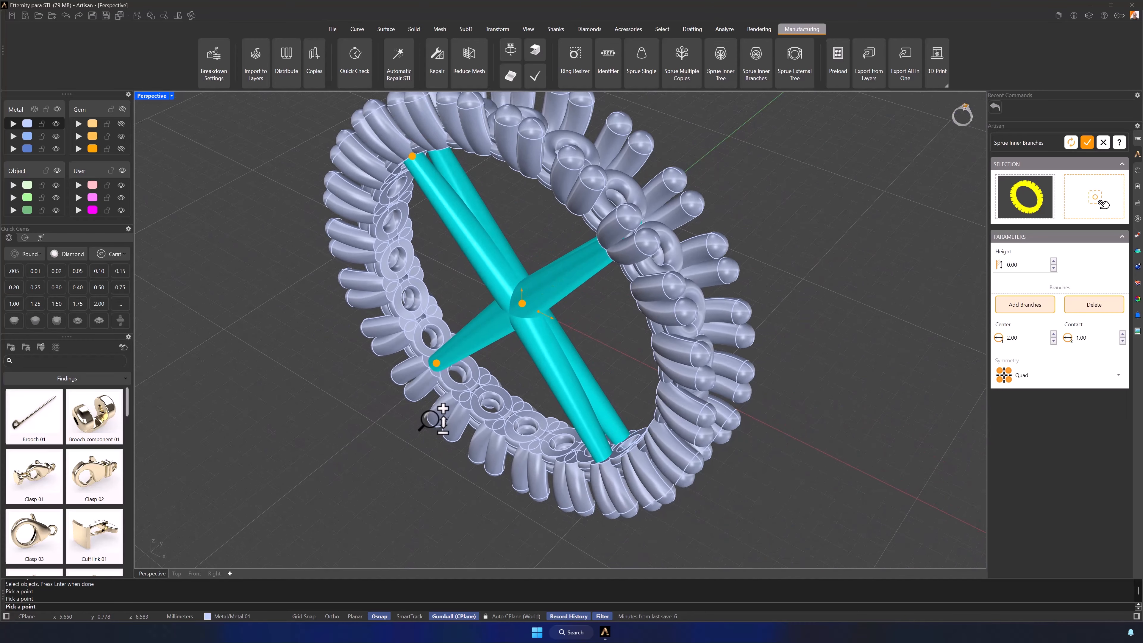
right_drag(606, 363, 601, 334)
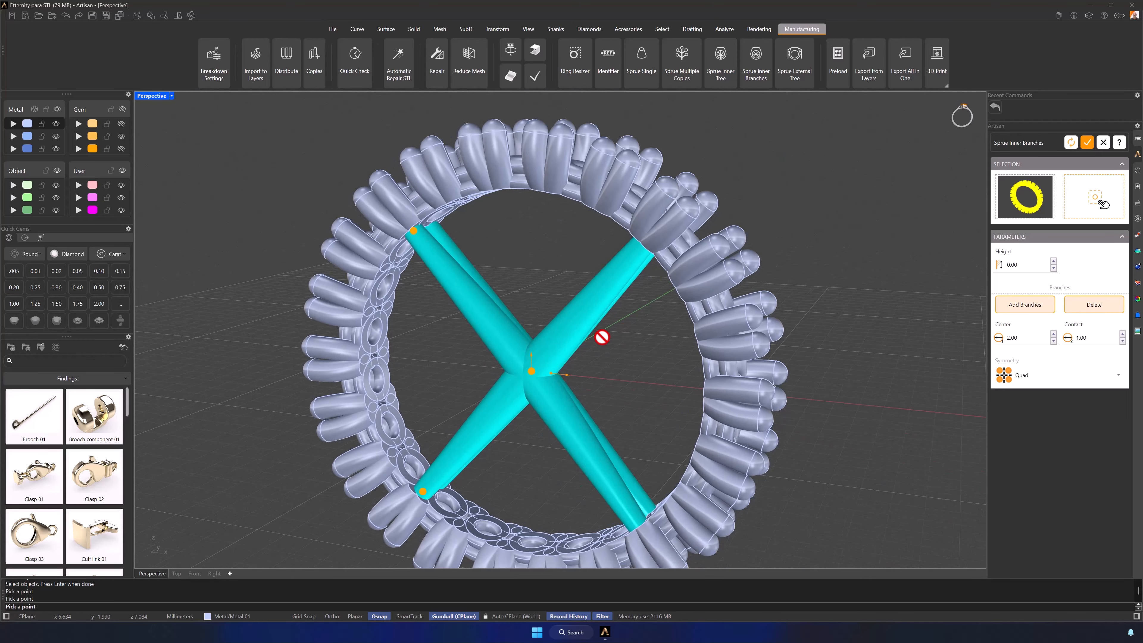
scroll(598, 344, down, 2)
scroll(603, 340, up, 1)
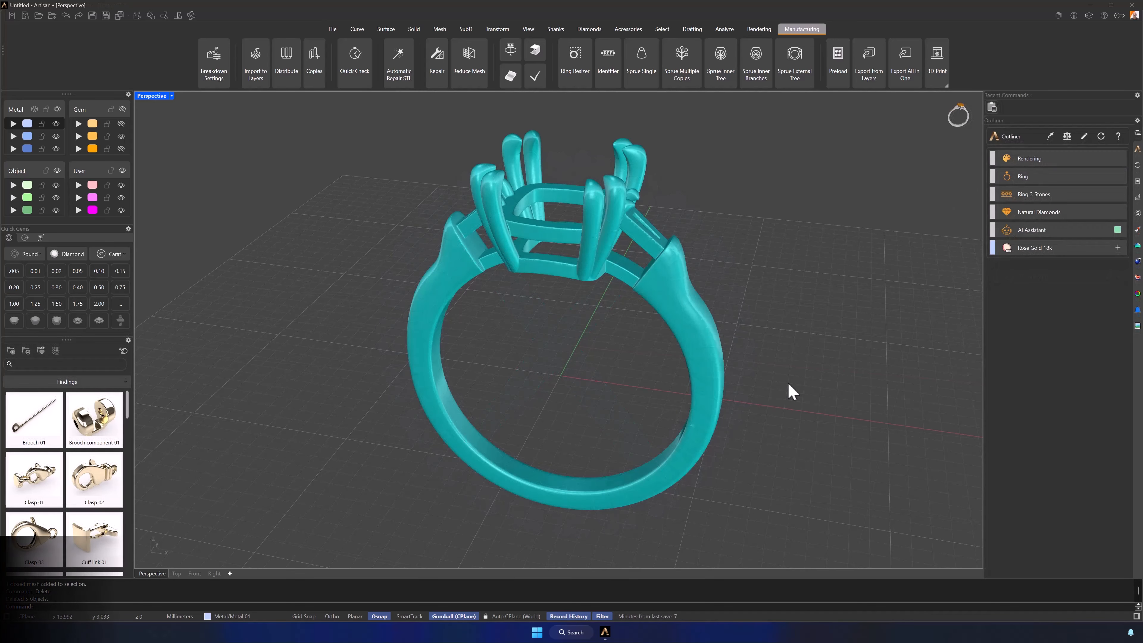
Set up Sprue Inner Tree on the ring mesh with height 12.40, top diameter 1.54 and bottom diameter 1.75, lowering the trunk through the shank
click(724, 80)
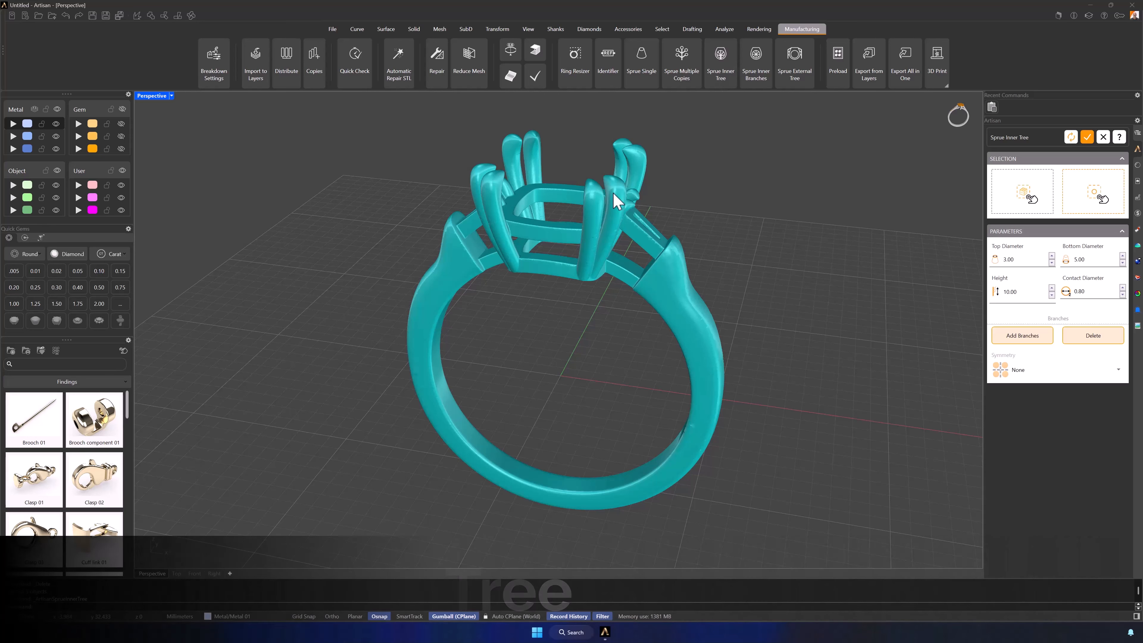
click(1022, 192)
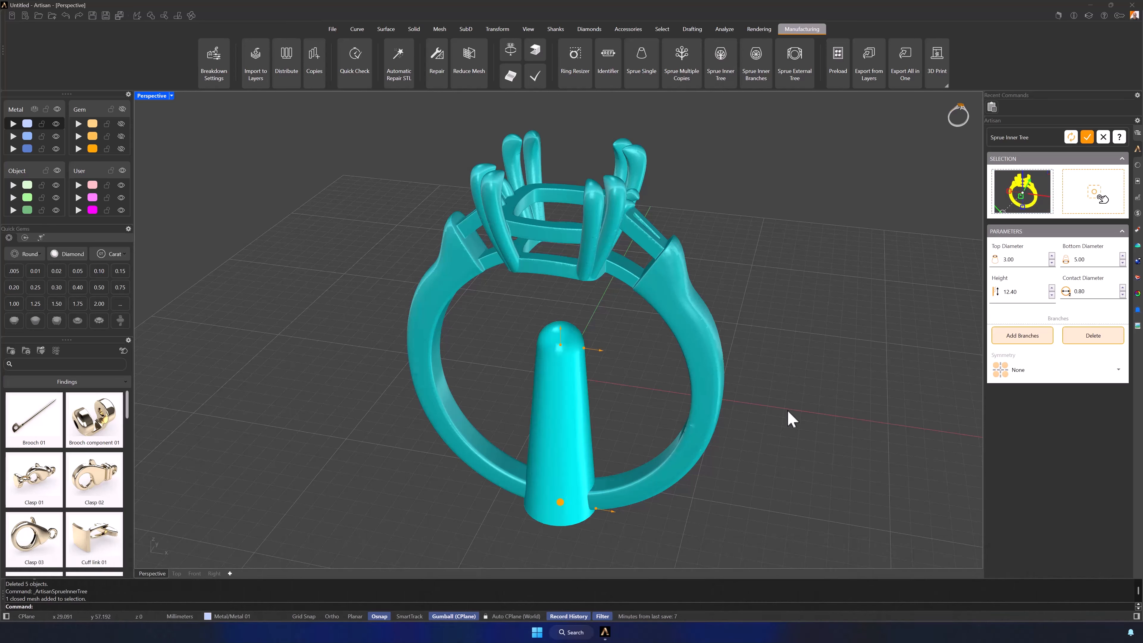
drag(616, 506, 603, 509)
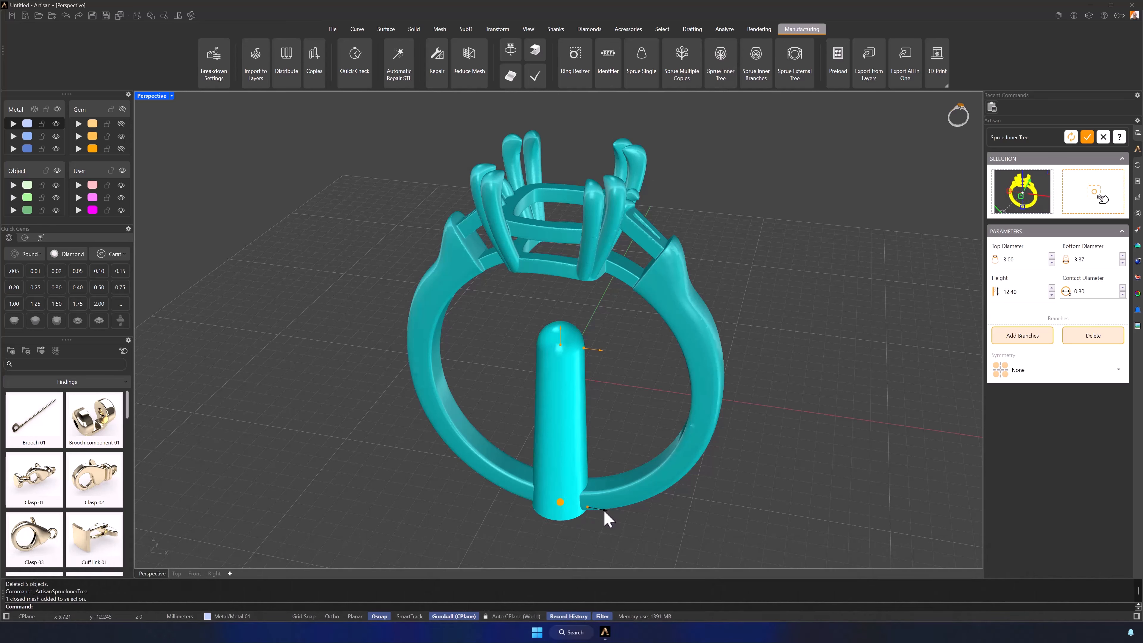
double_click(1092, 260)
text(1.7)
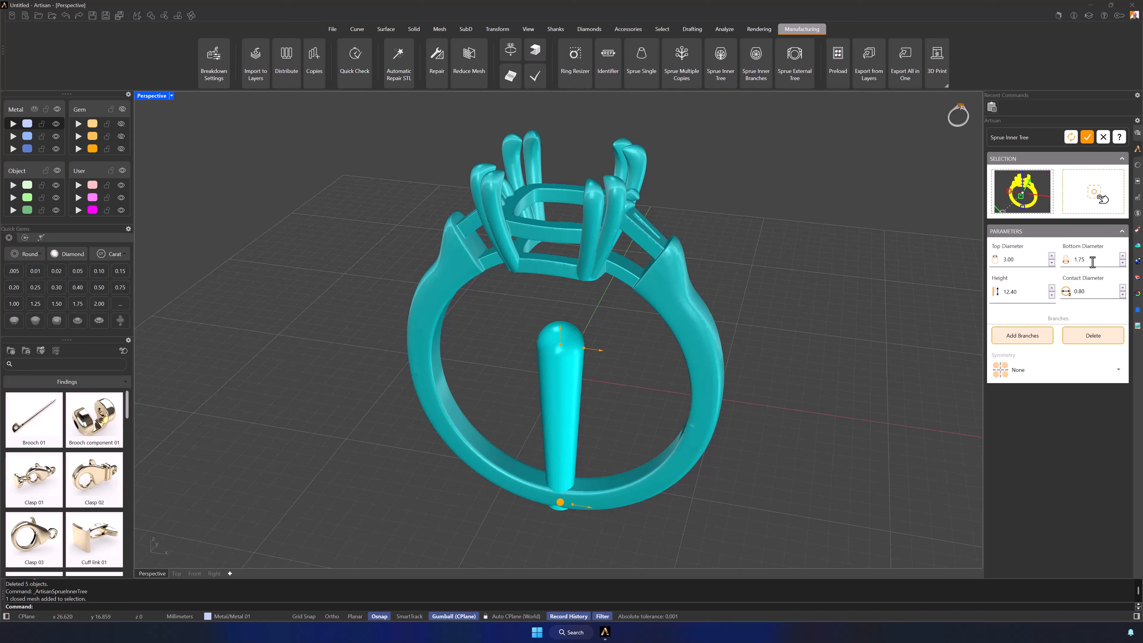
double_click(1019, 256)
text(1.54)
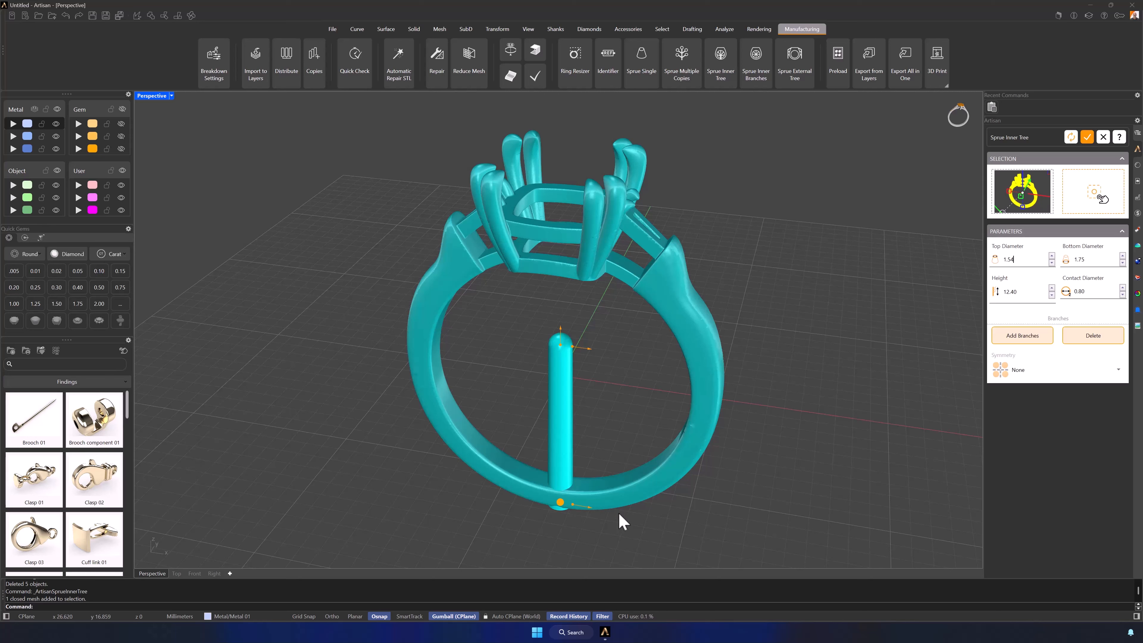
drag(559, 510, 559, 525)
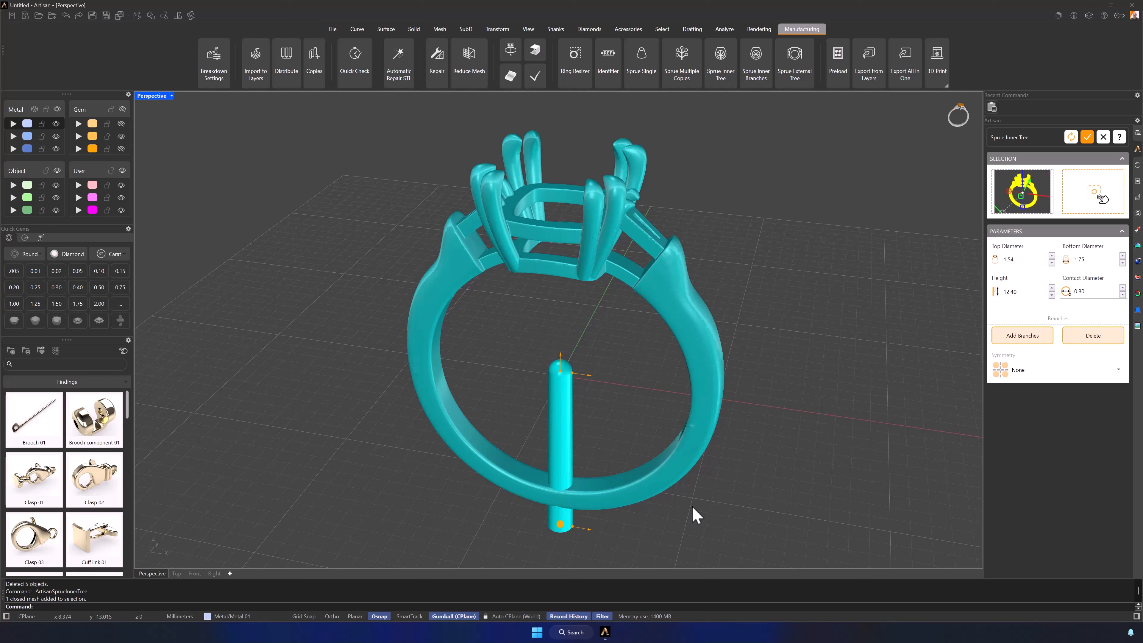
Add inner tree branches to the underside of the centre head with Quad symmetry and contact diameter 1.00, and apply the sprue
click(1076, 370)
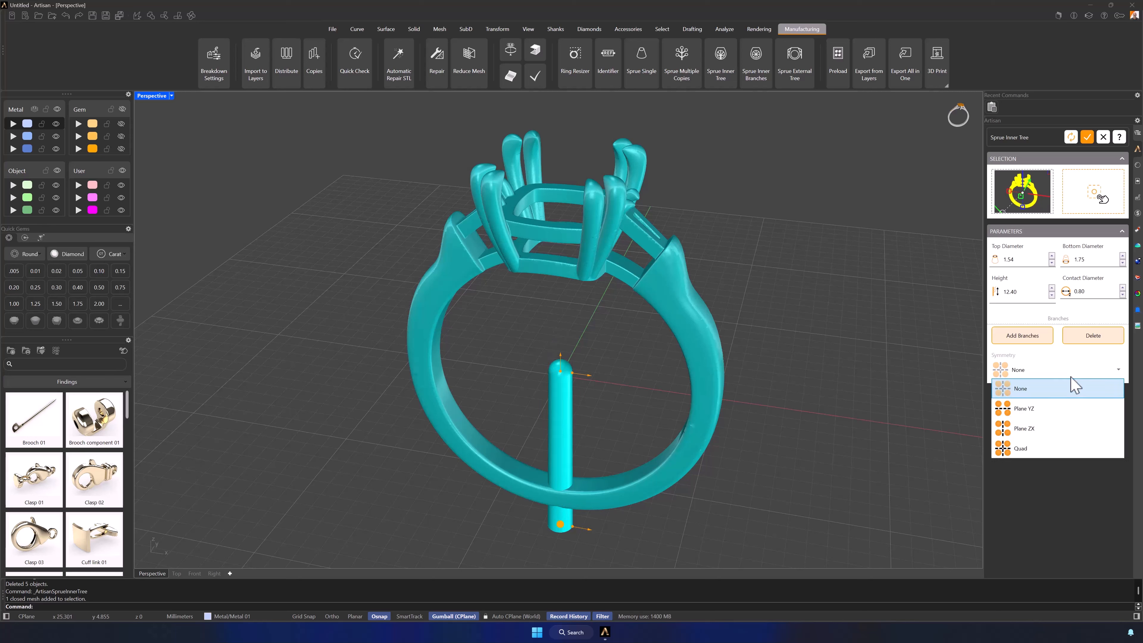
click(1036, 451)
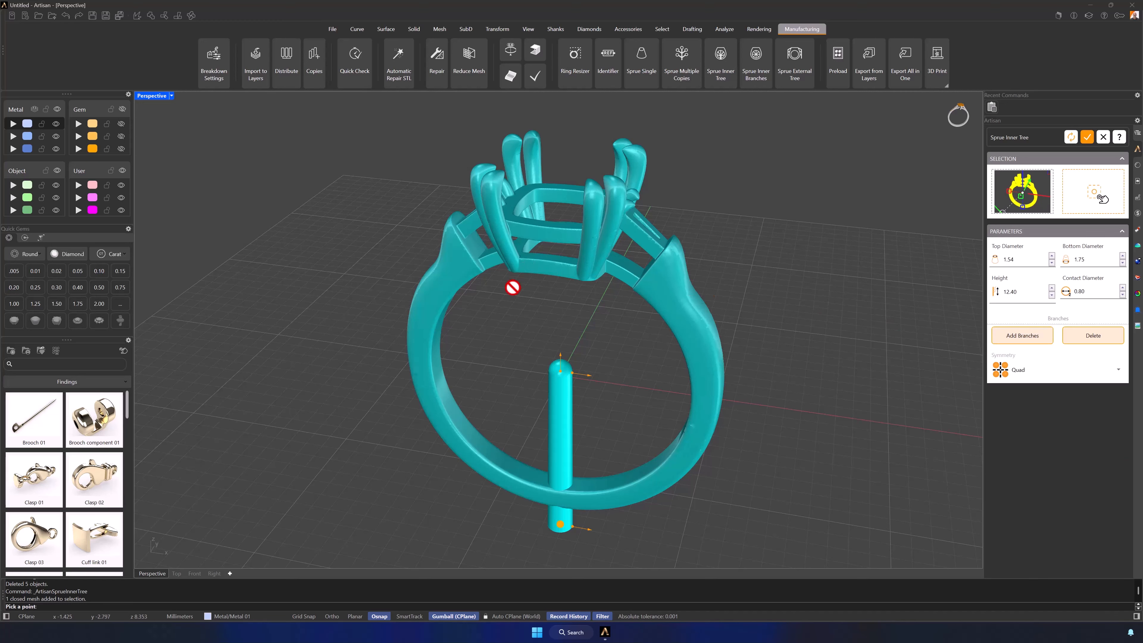
right_drag(510, 288, 513, 219)
scroll(518, 274, up, 5)
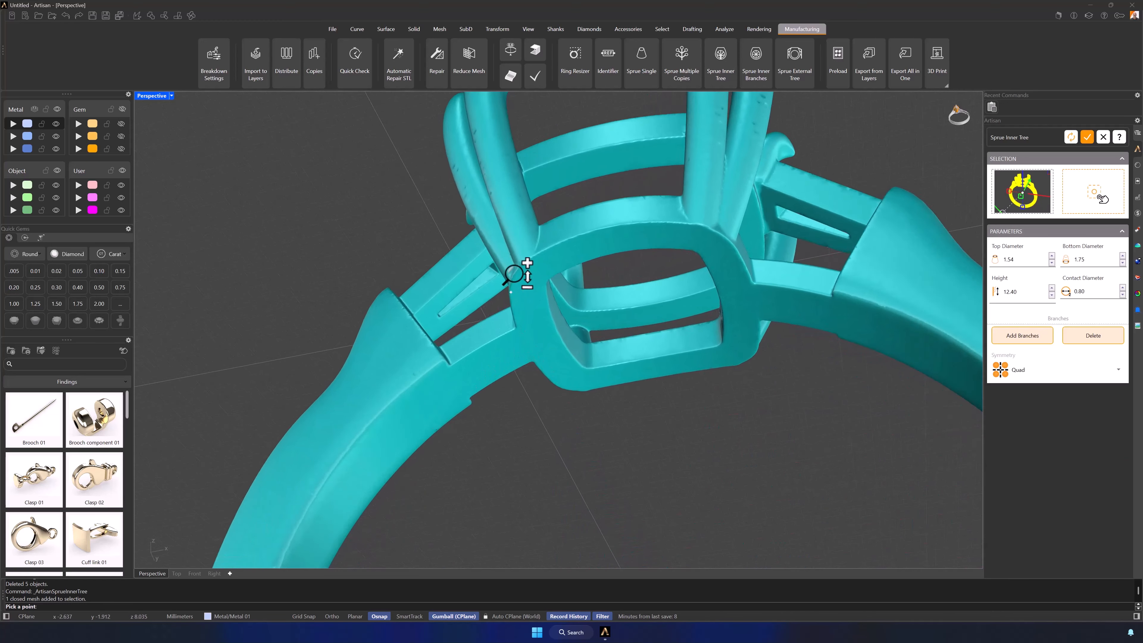
double_click(1082, 295)
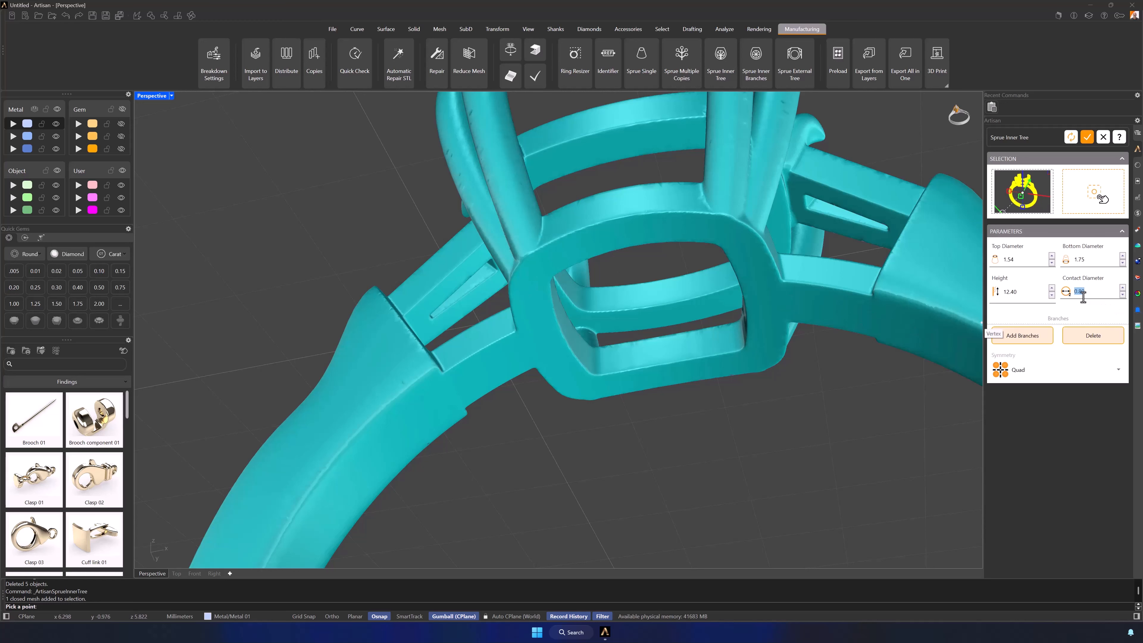
text(1)
key(Return)
click(528, 276)
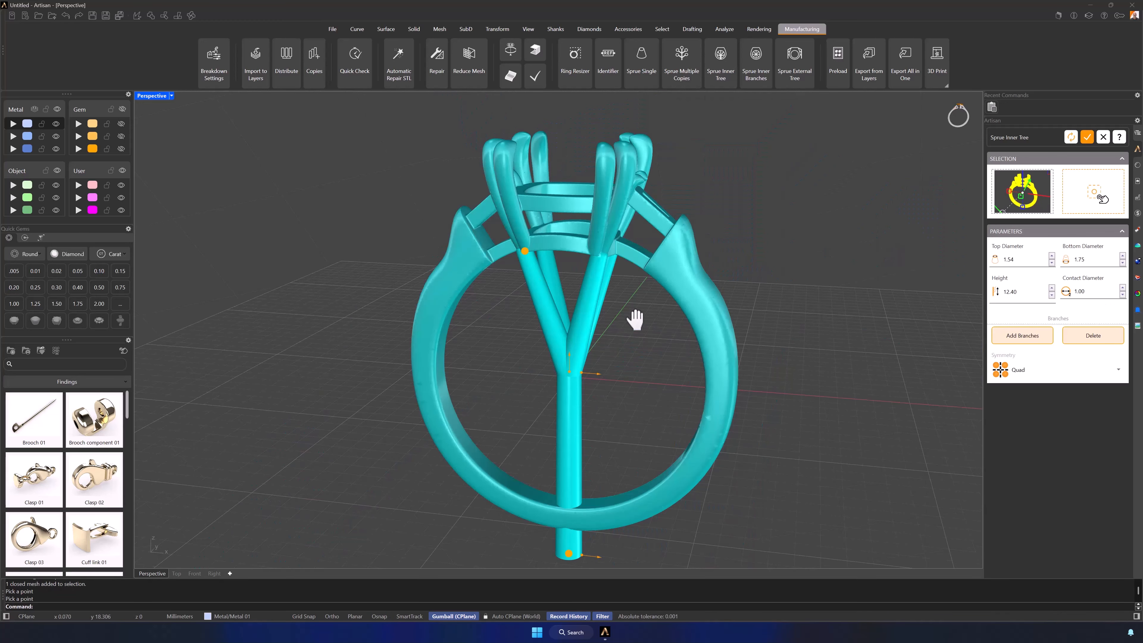
click(1087, 136)
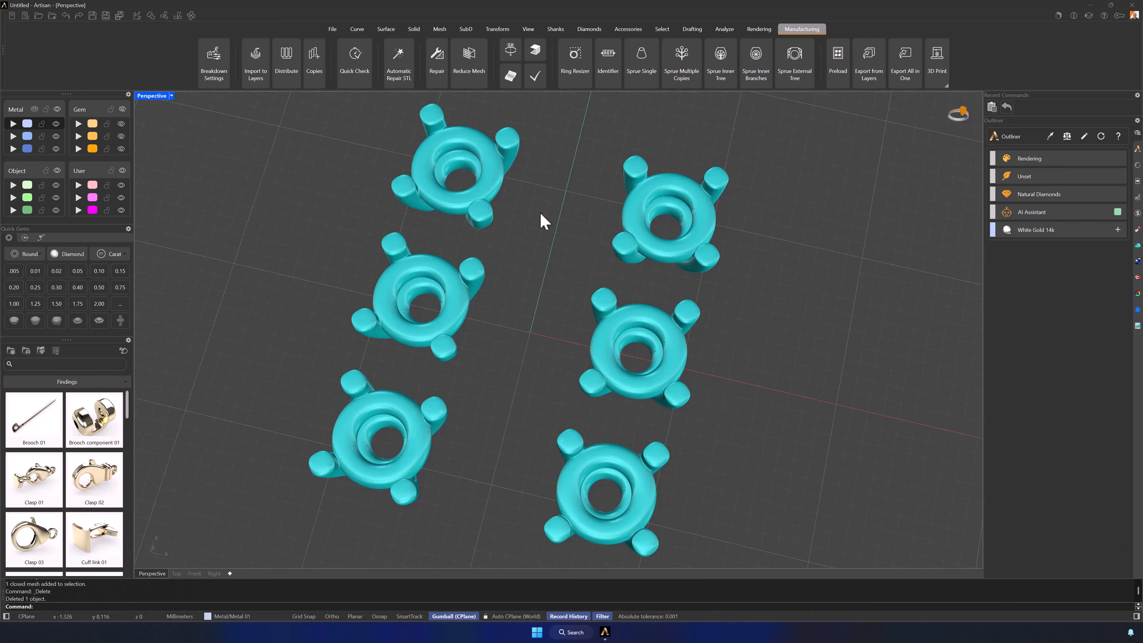
Start Sprue Multiple Copies on the six four-prong settings and define the trunk between their two columns
click(673, 75)
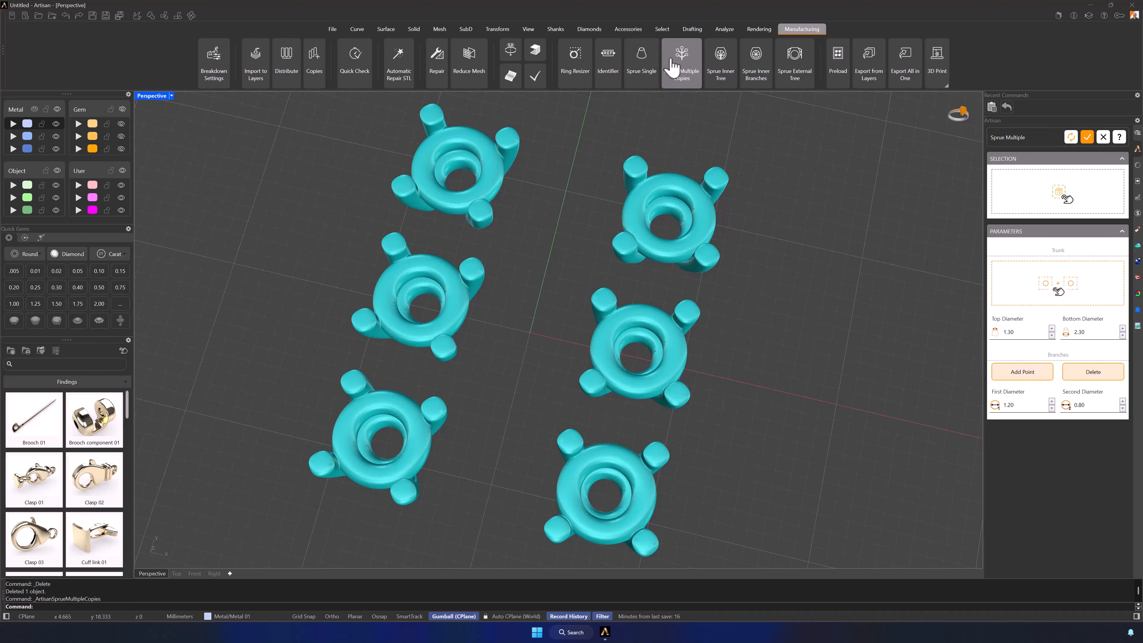
scroll(737, 293, down, 2)
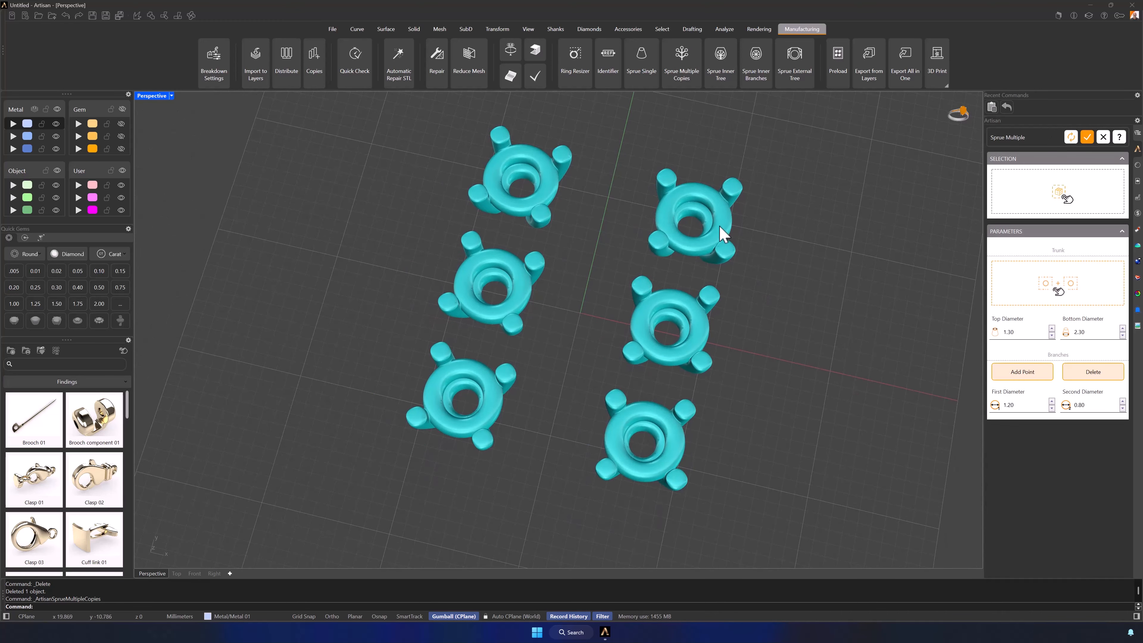
click(1070, 195)
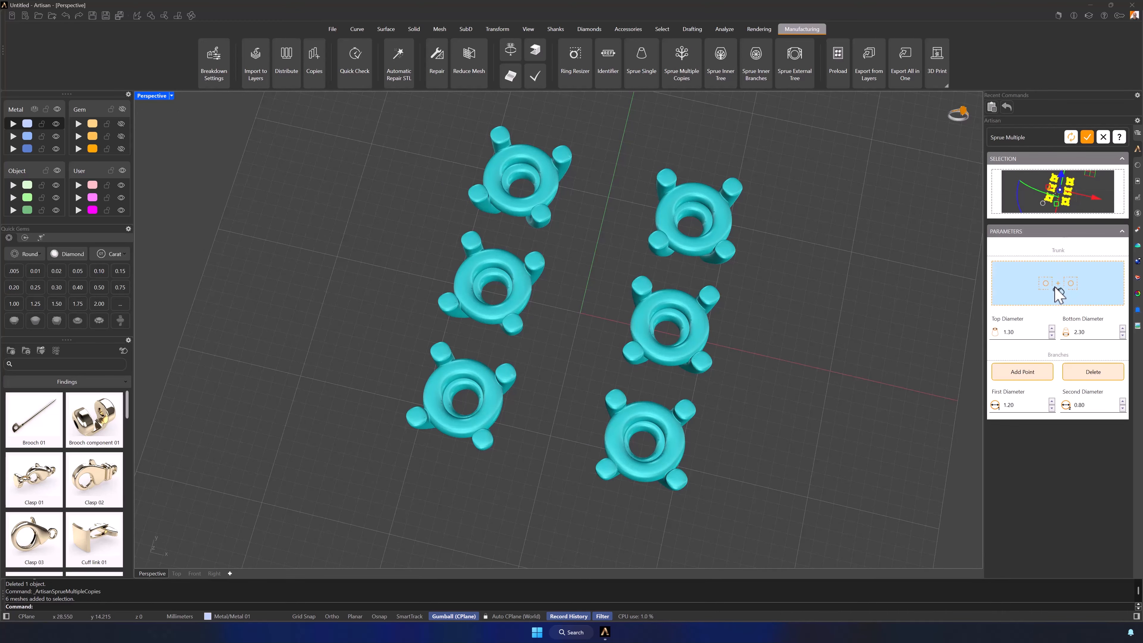
click(1043, 290)
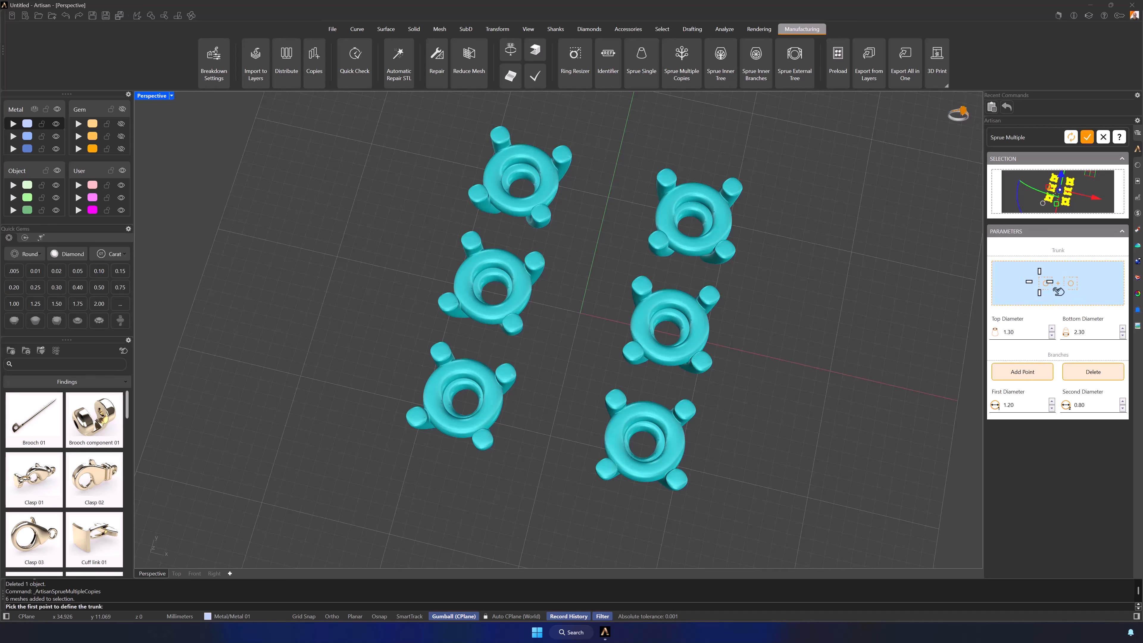
mouse_move(581, 544)
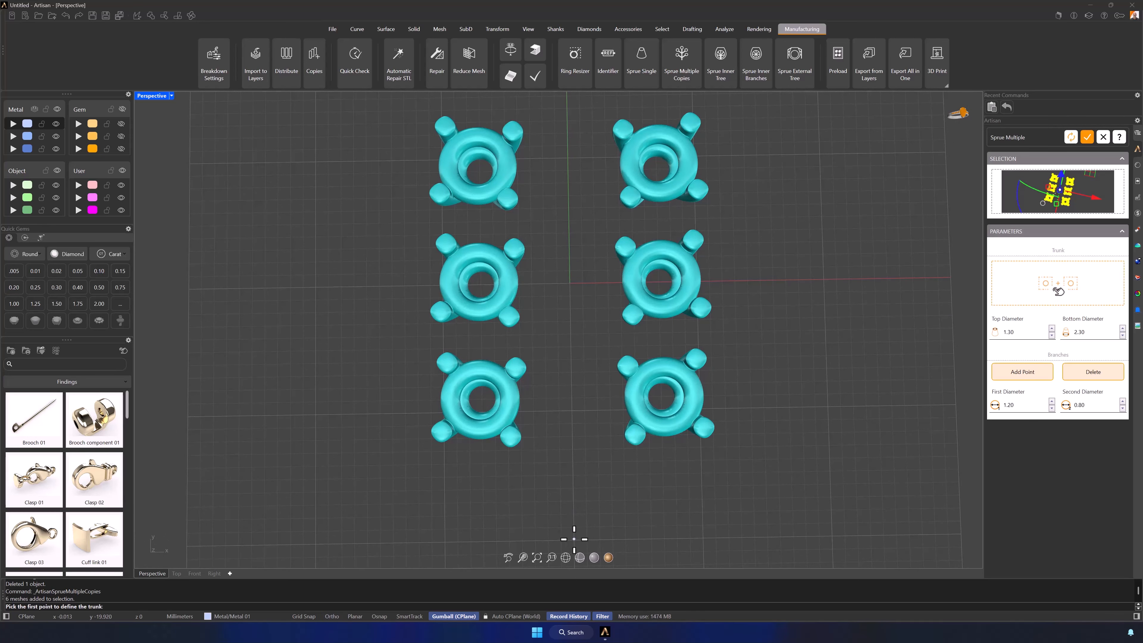
click(574, 538)
click(569, 243)
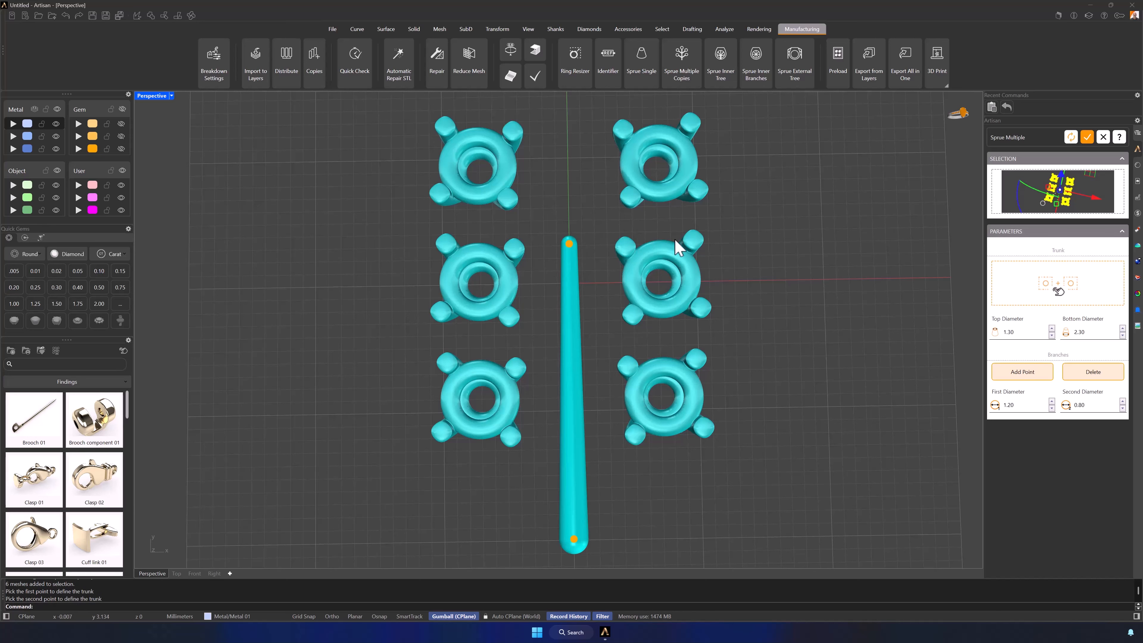
right_drag(680, 248, 752, 215)
right_drag(782, 291, 789, 290)
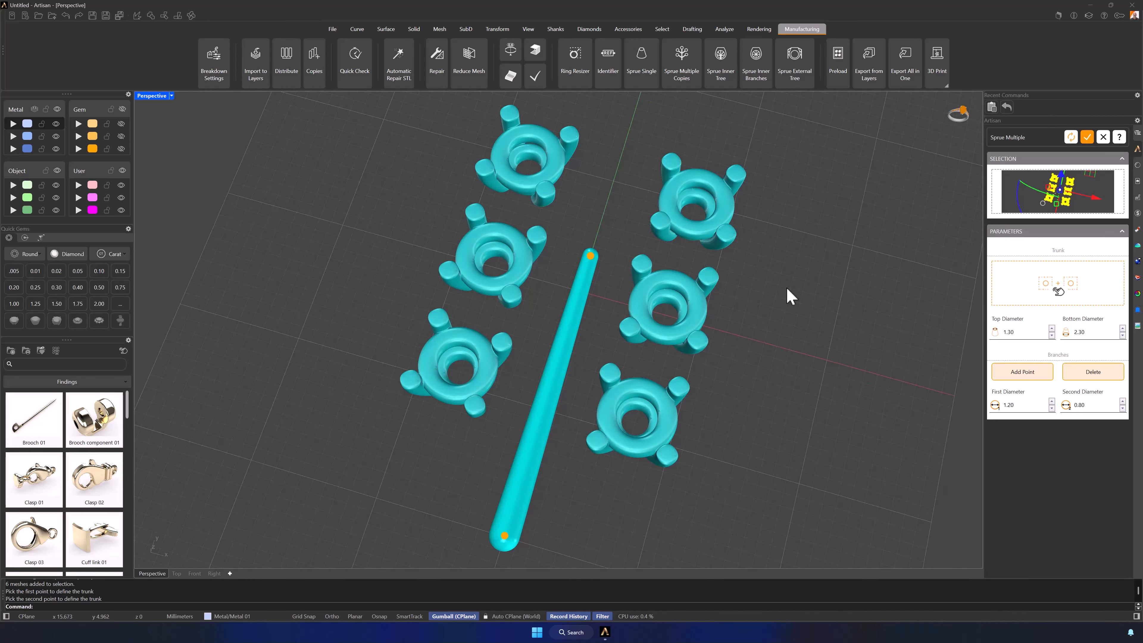
Set the trunk's top diameter to 2.00 and the branches' first diameter to 2.10 and second diameter to 1.40
triple_click(1026, 331)
text(2)
key(Return)
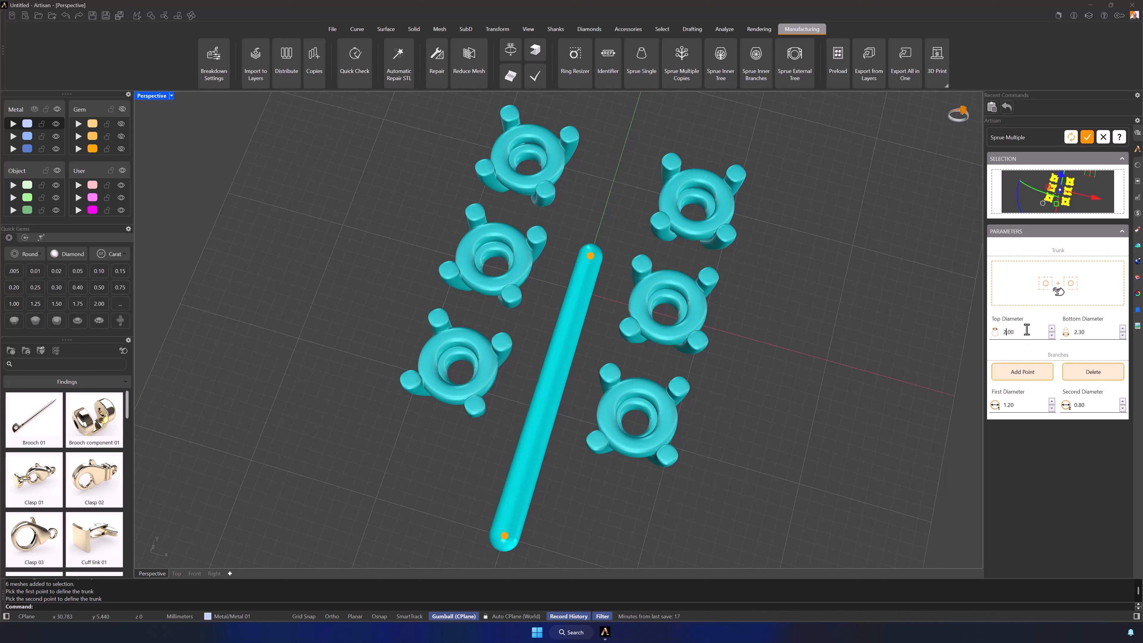
triple_click(1029, 404)
click(1097, 405)
Connect one prong of each of the six settings to the trunk with curved branches, and apply the multiple sprue
click(1022, 372)
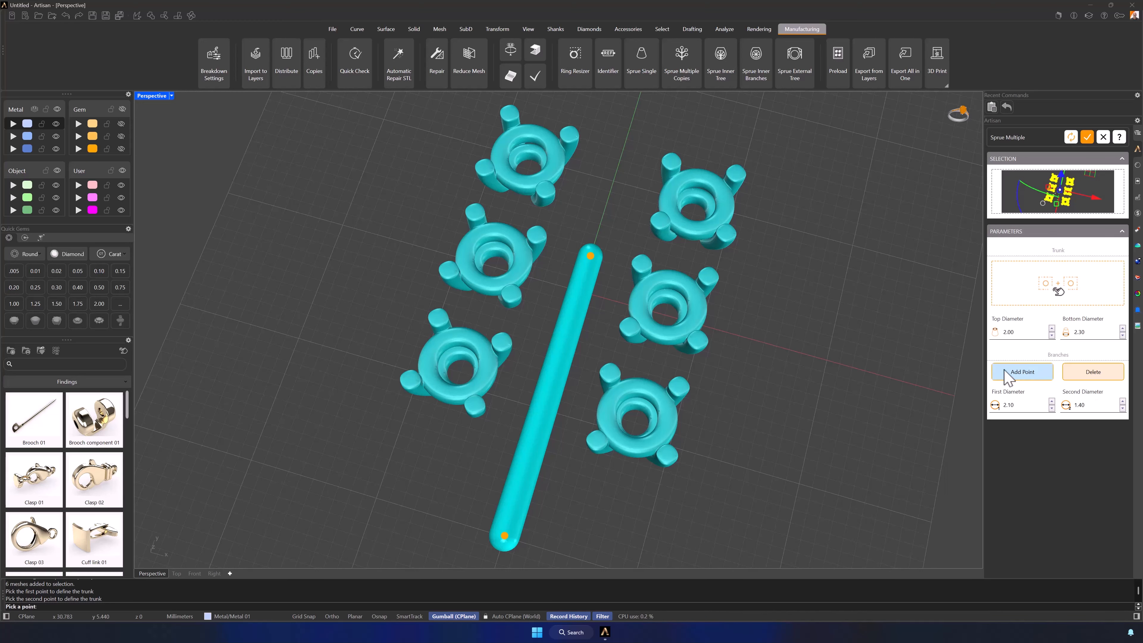
right_drag(558, 237, 568, 214)
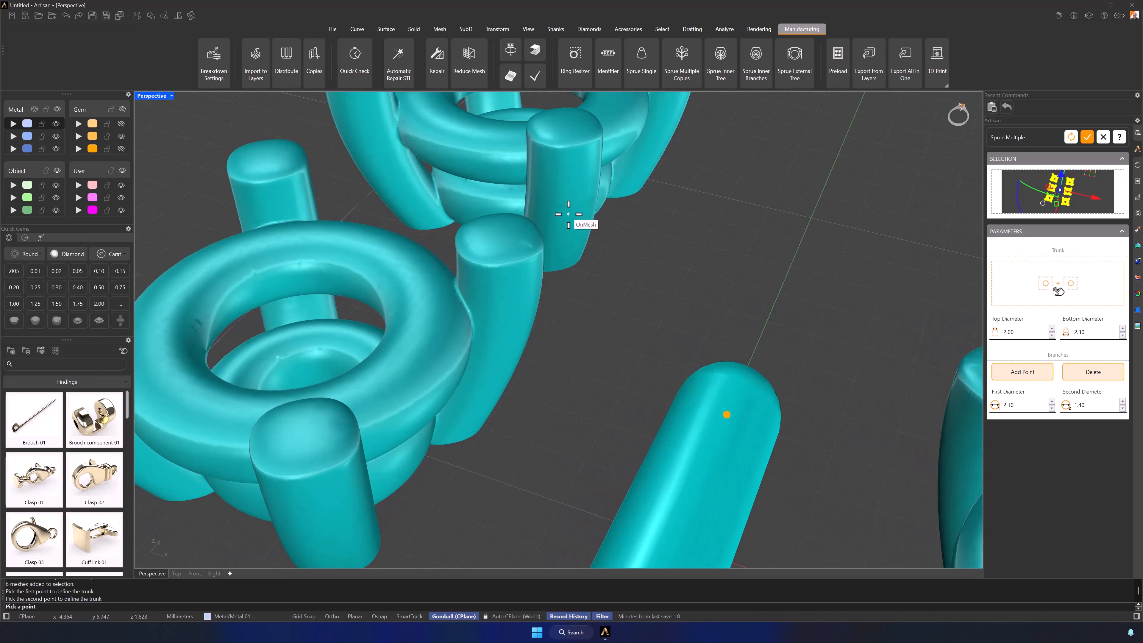
click(568, 214)
click(687, 467)
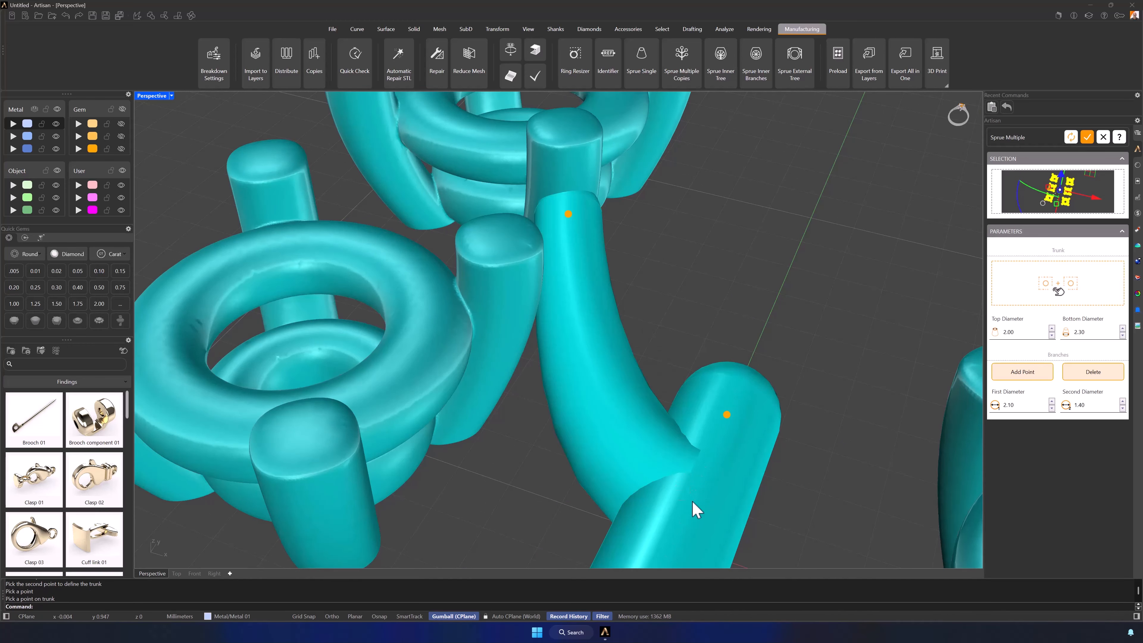
scroll(678, 433, down, 6)
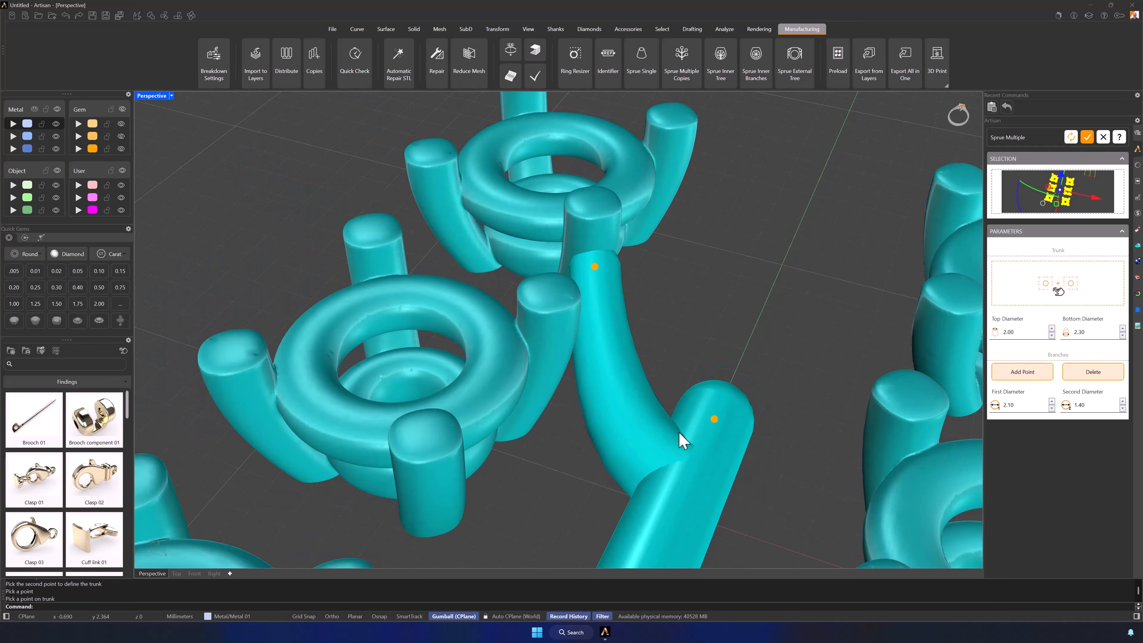
shift+right_drag(744, 464, 670, 314)
scroll(664, 313, down, 3)
scroll(664, 310, down, 3)
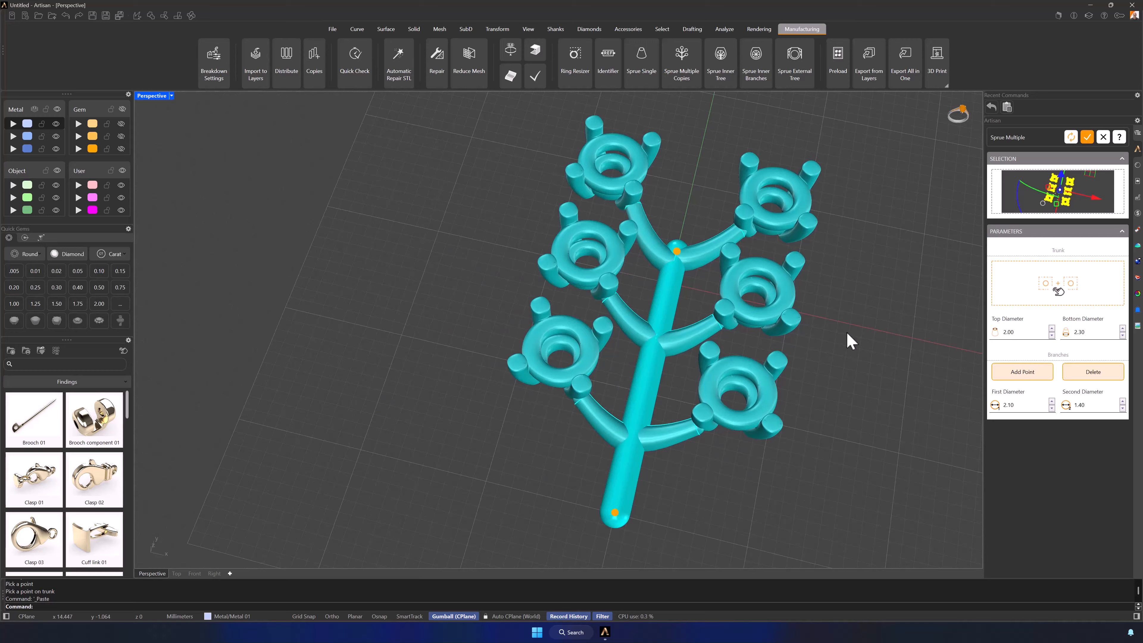
shift+right_drag(858, 319, 779, 329)
click(1087, 139)
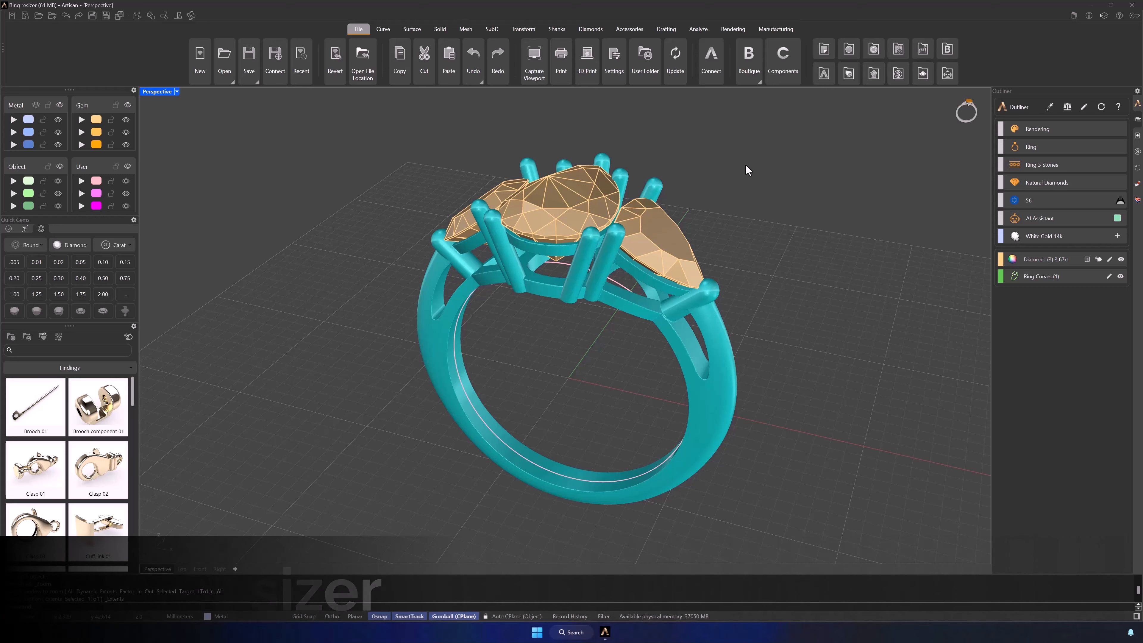
Start Ring Resizer on the three-stone ring and load the ring mesh as the object to resize
click(772, 30)
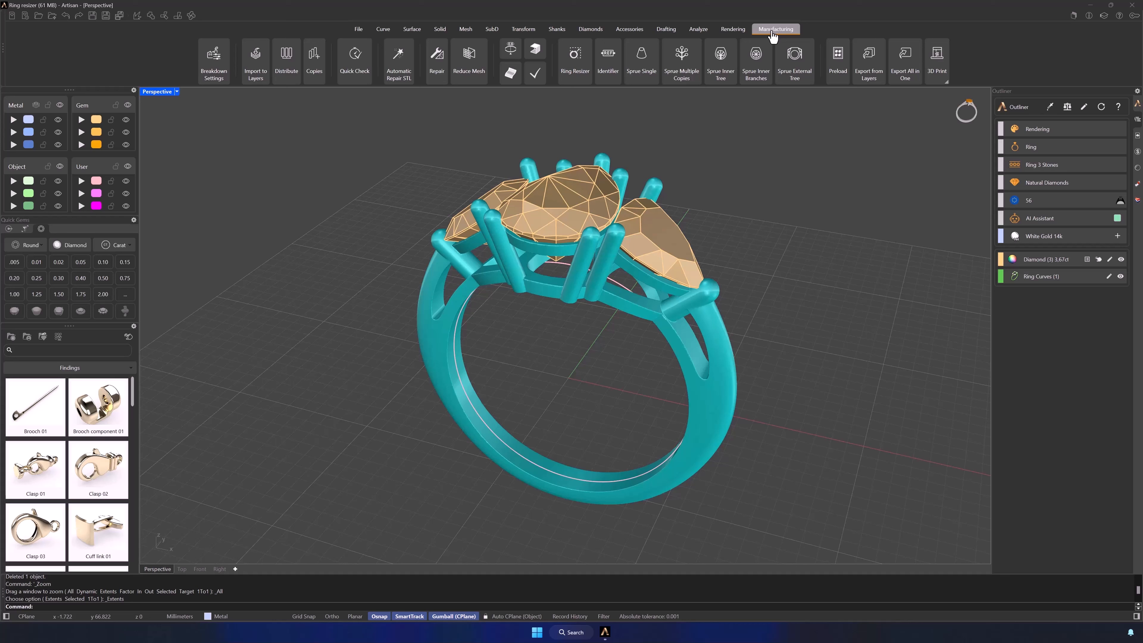
click(577, 60)
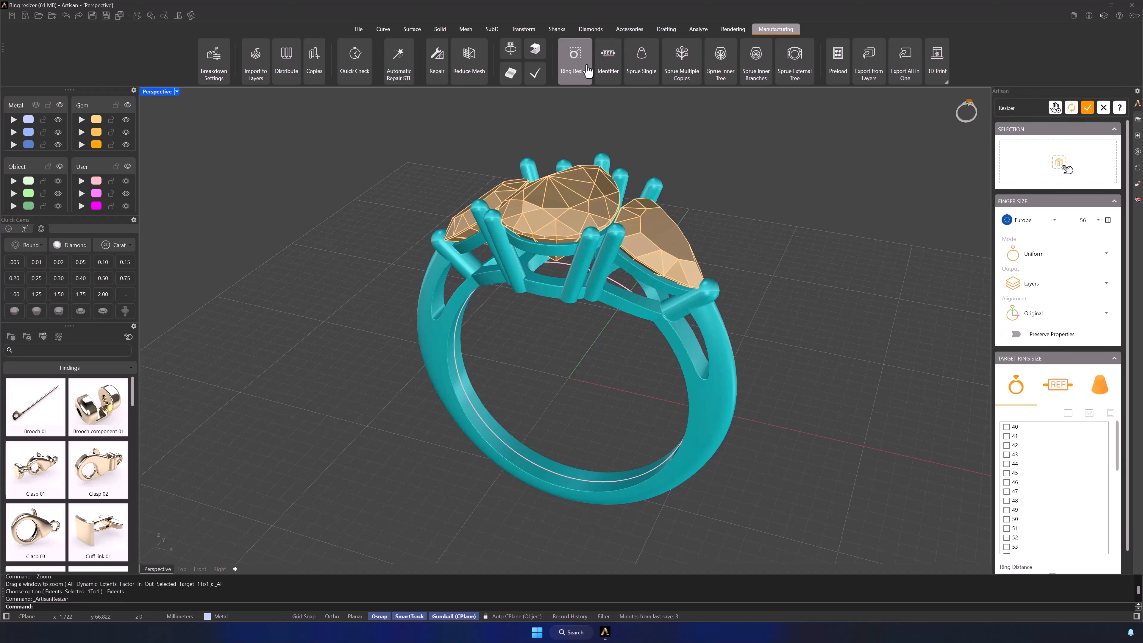
click(711, 374)
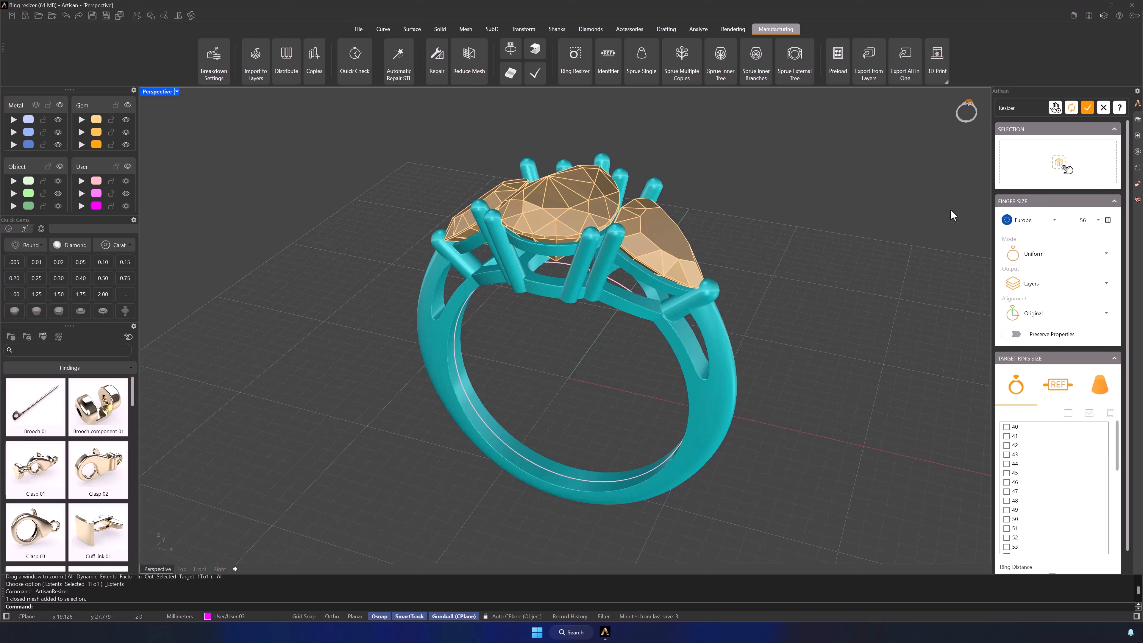
mouse_move(1039, 174)
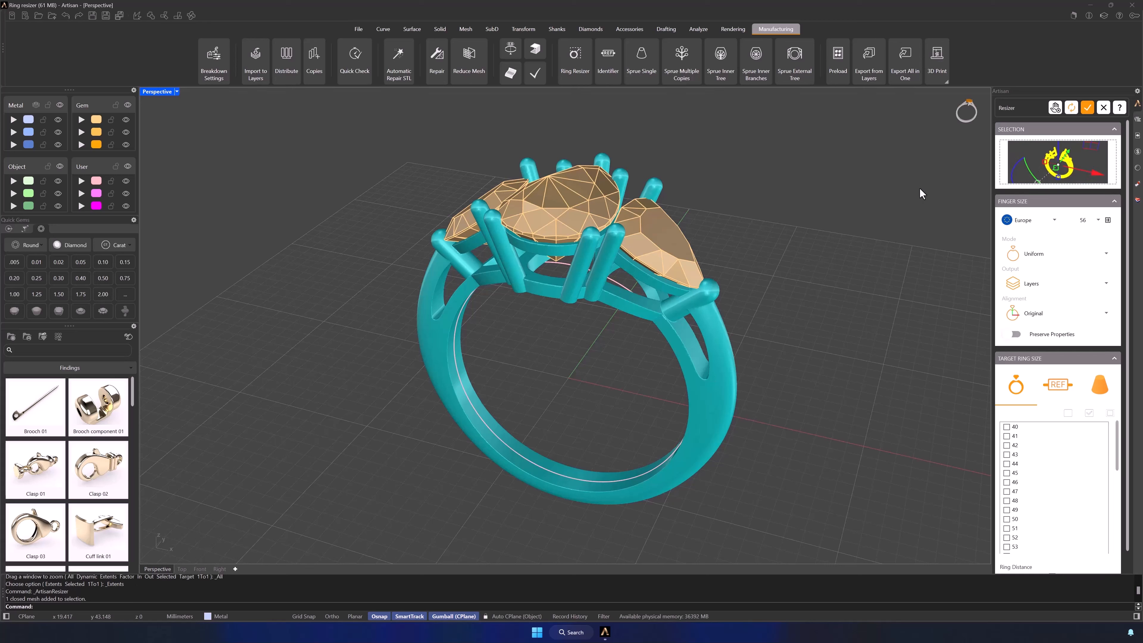
Set the resize mode to Variable and widen the angular sector to cover all three stones and the openings in the shoulders
click(1052, 251)
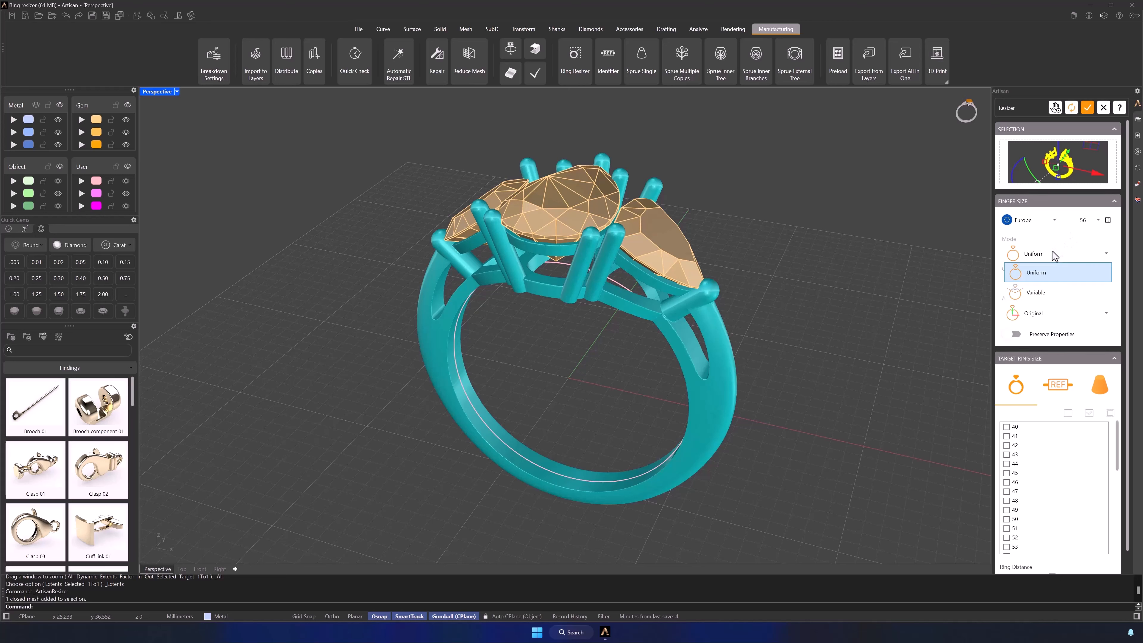
click(1037, 293)
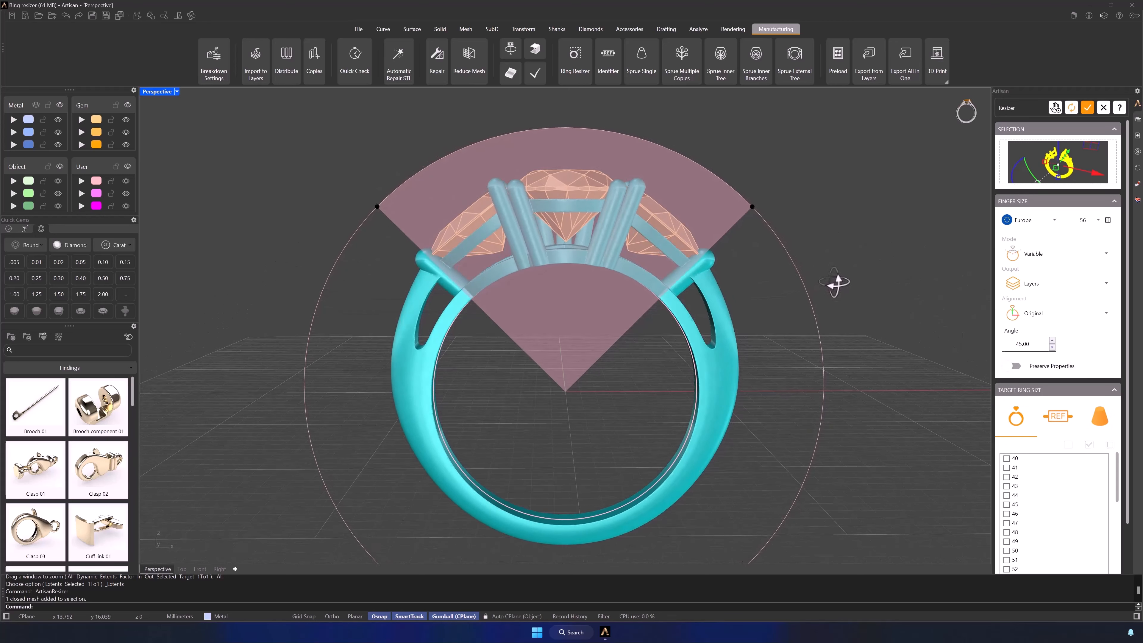
drag(752, 204, 808, 333)
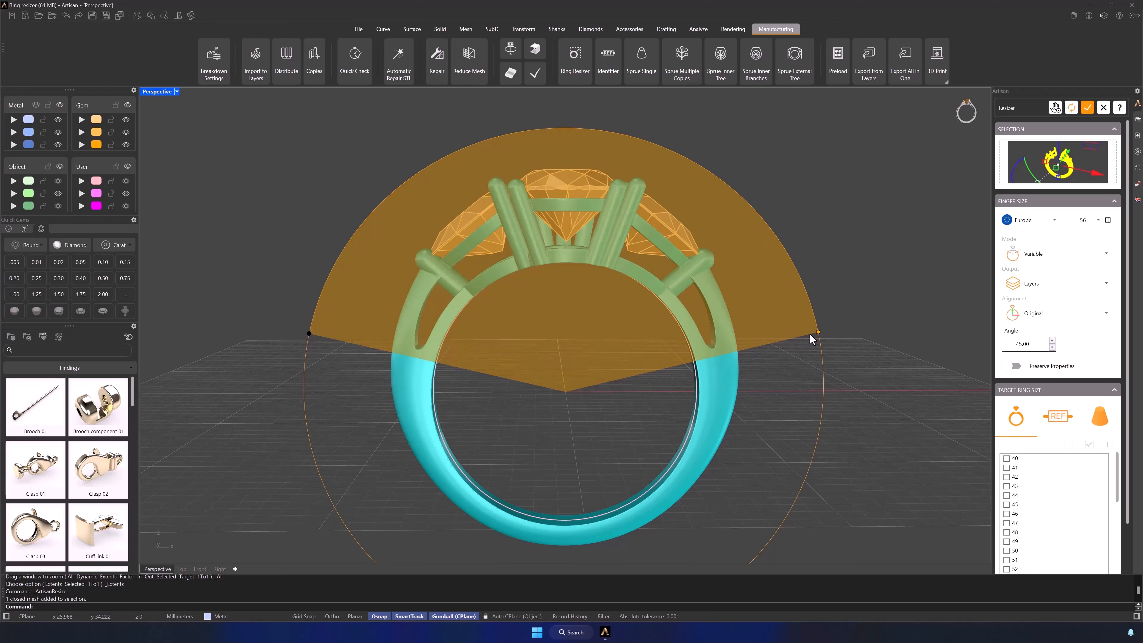